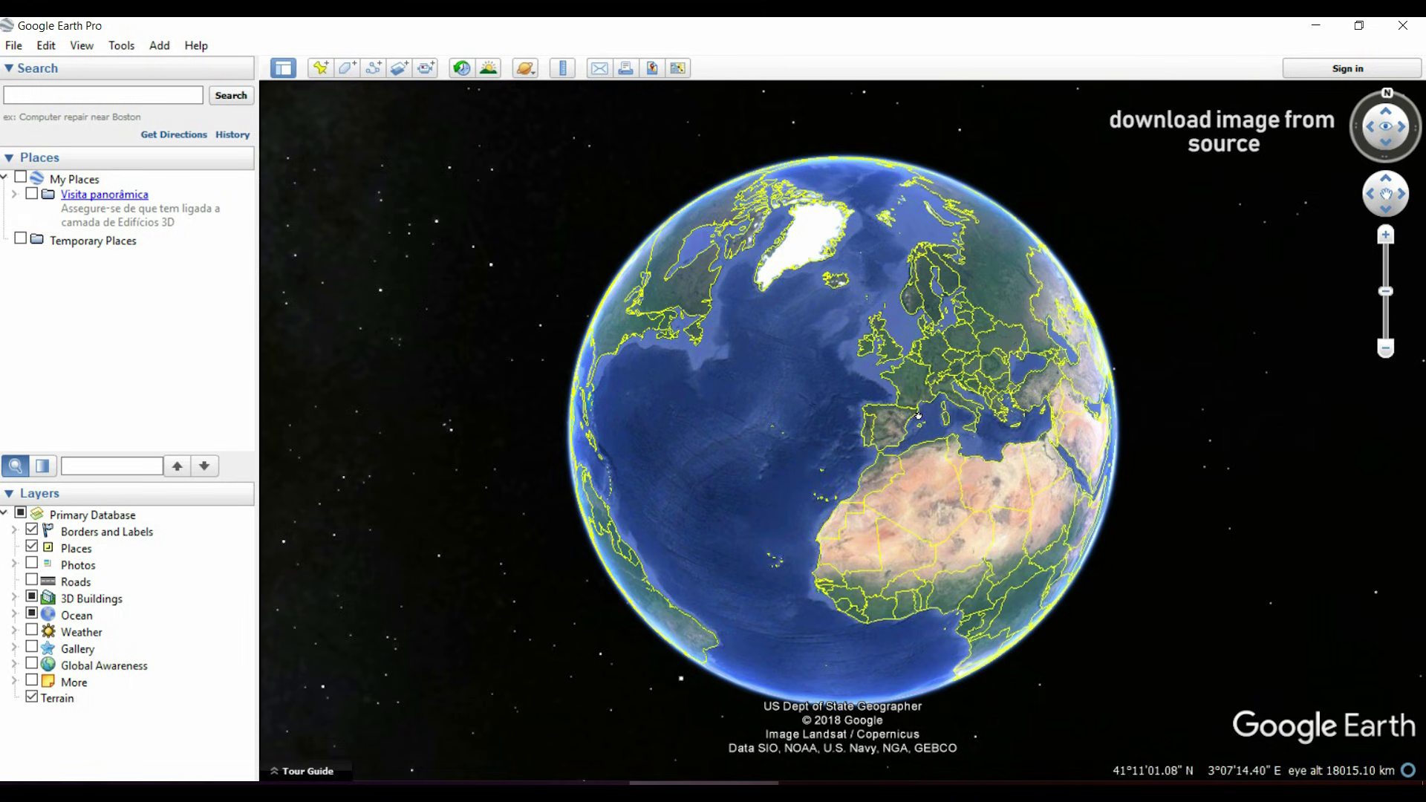
- Zoom Google Earth from Europe to Borrisokane, Ireland, and frame the south-east village streets
scroll(892, 440, "up", 3)
scroll(889, 272, "up", 5)
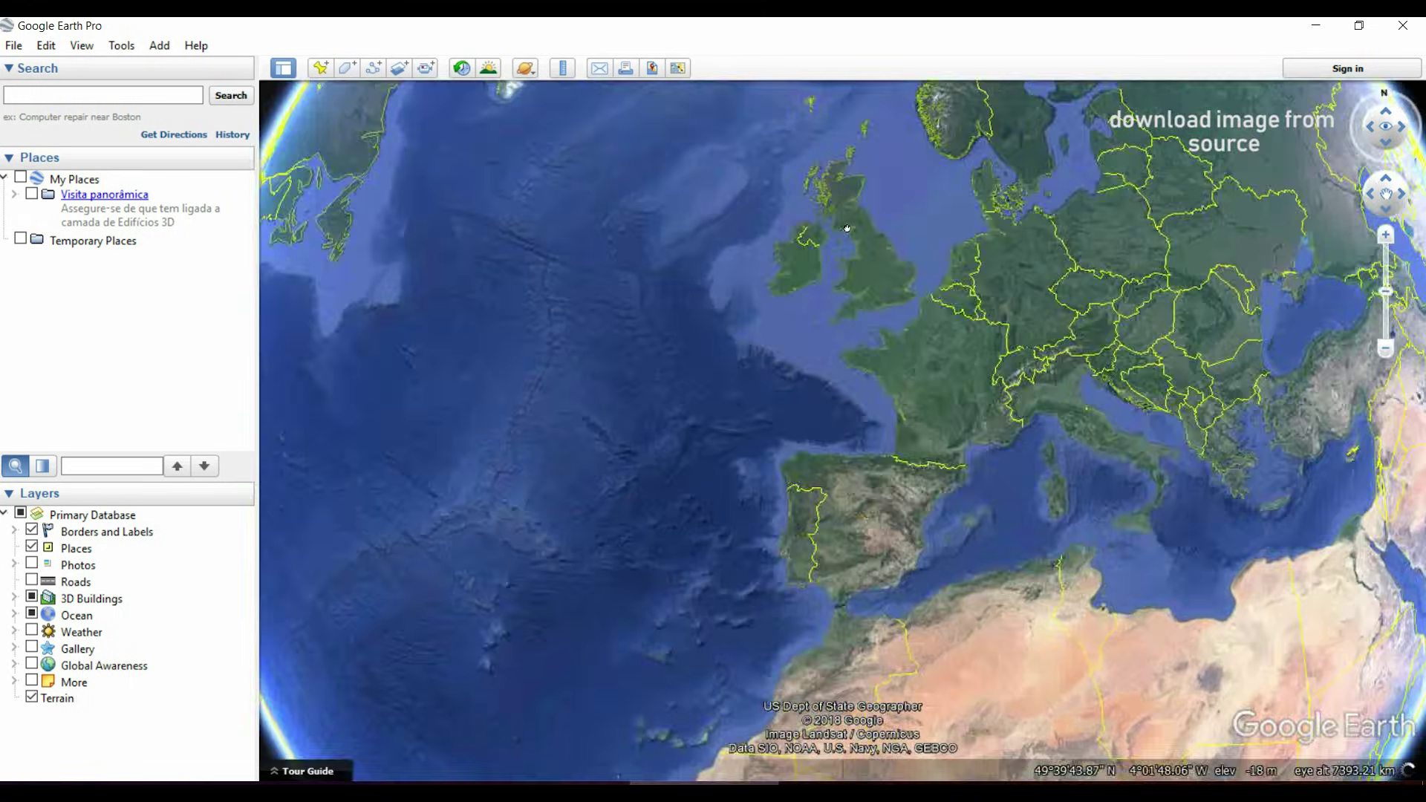
scroll(787, 300, "up", 5)
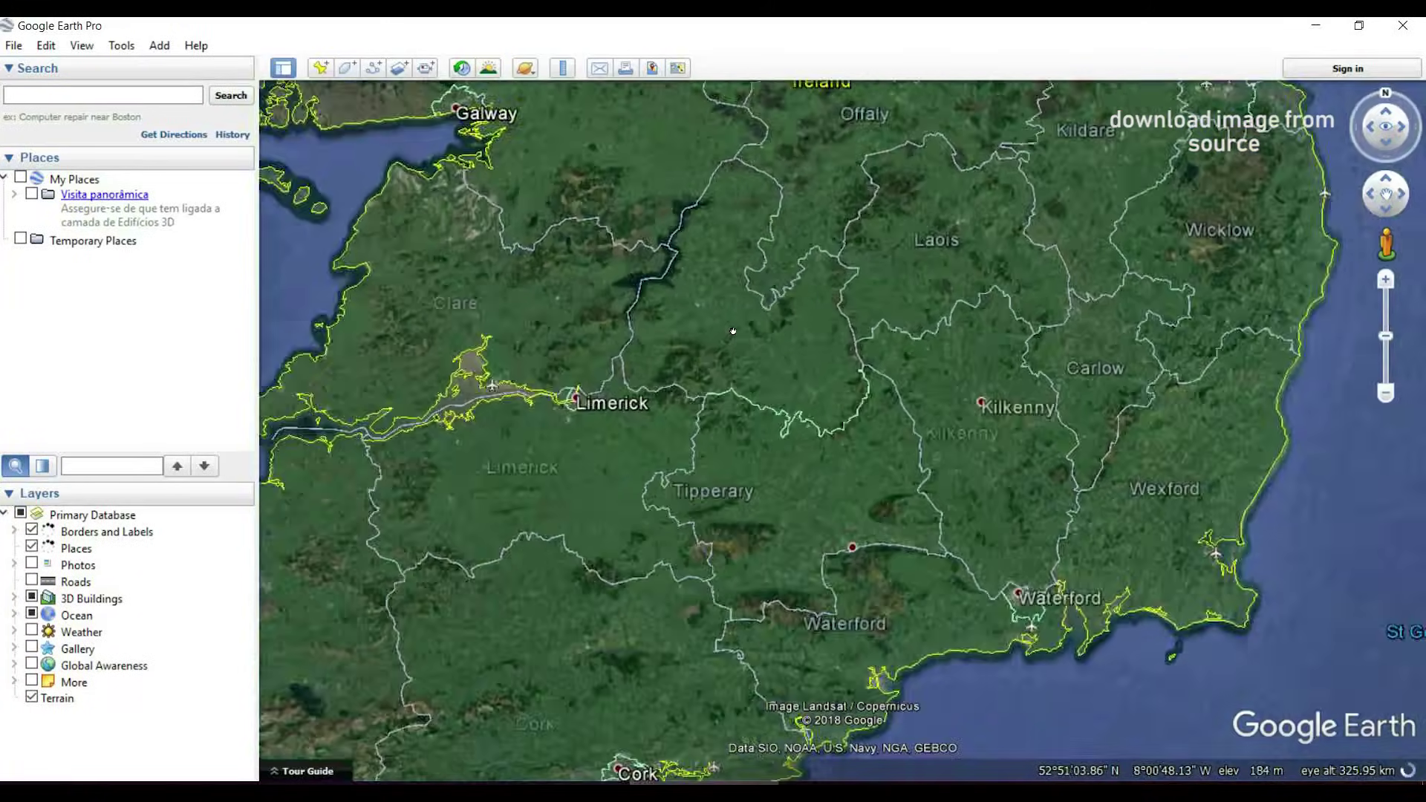
scroll(823, 340, "up", 1)
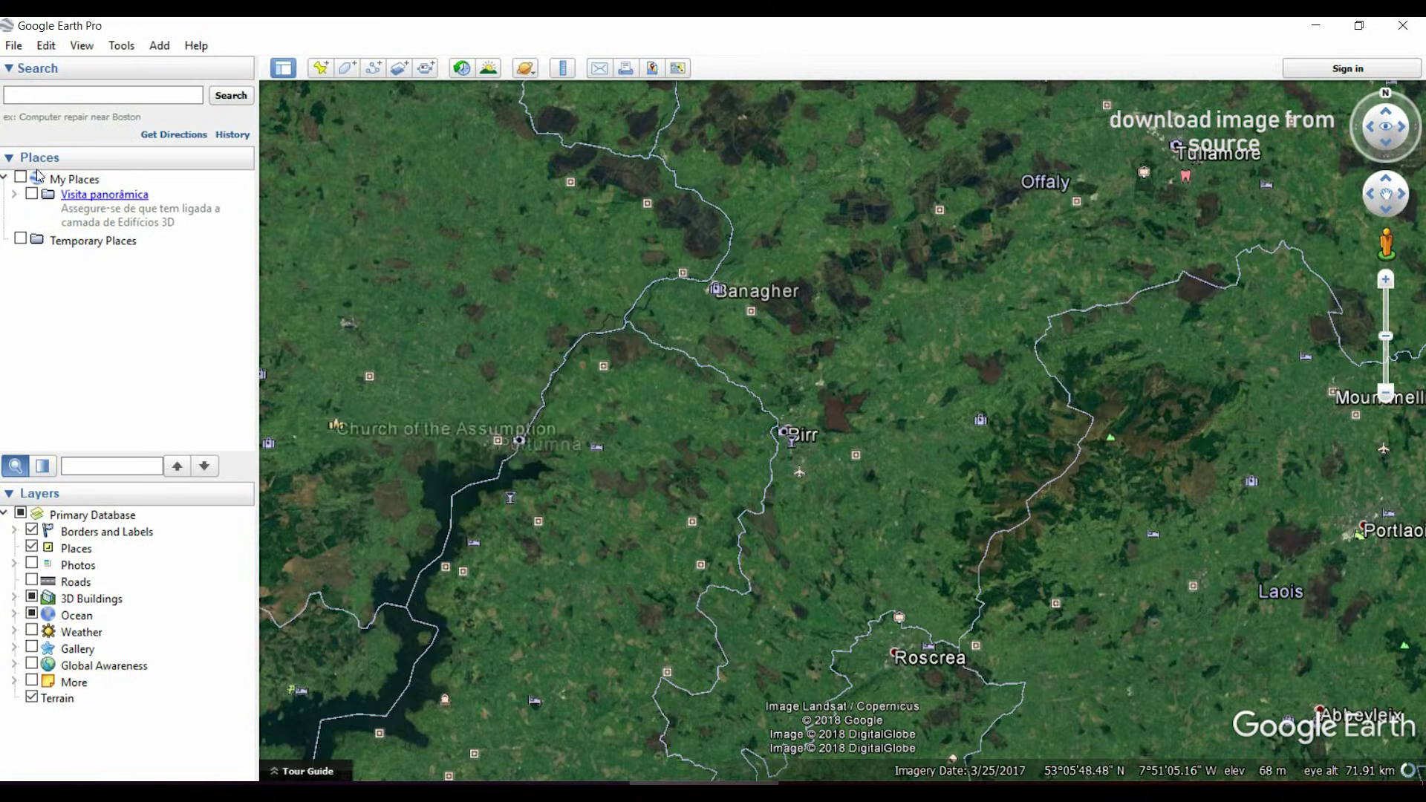
scroll(773, 353, "up", 1)
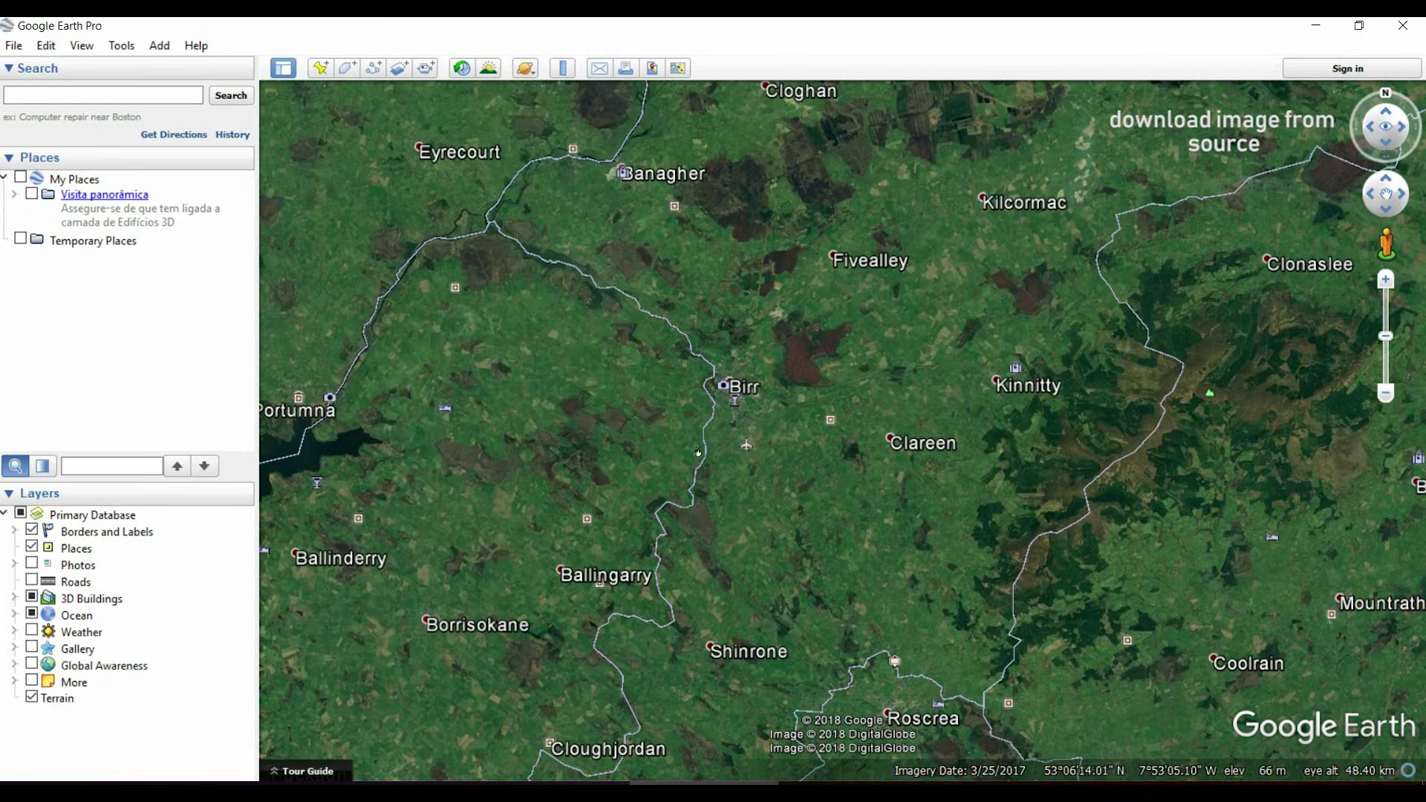
scroll(443, 656, "up", 5)
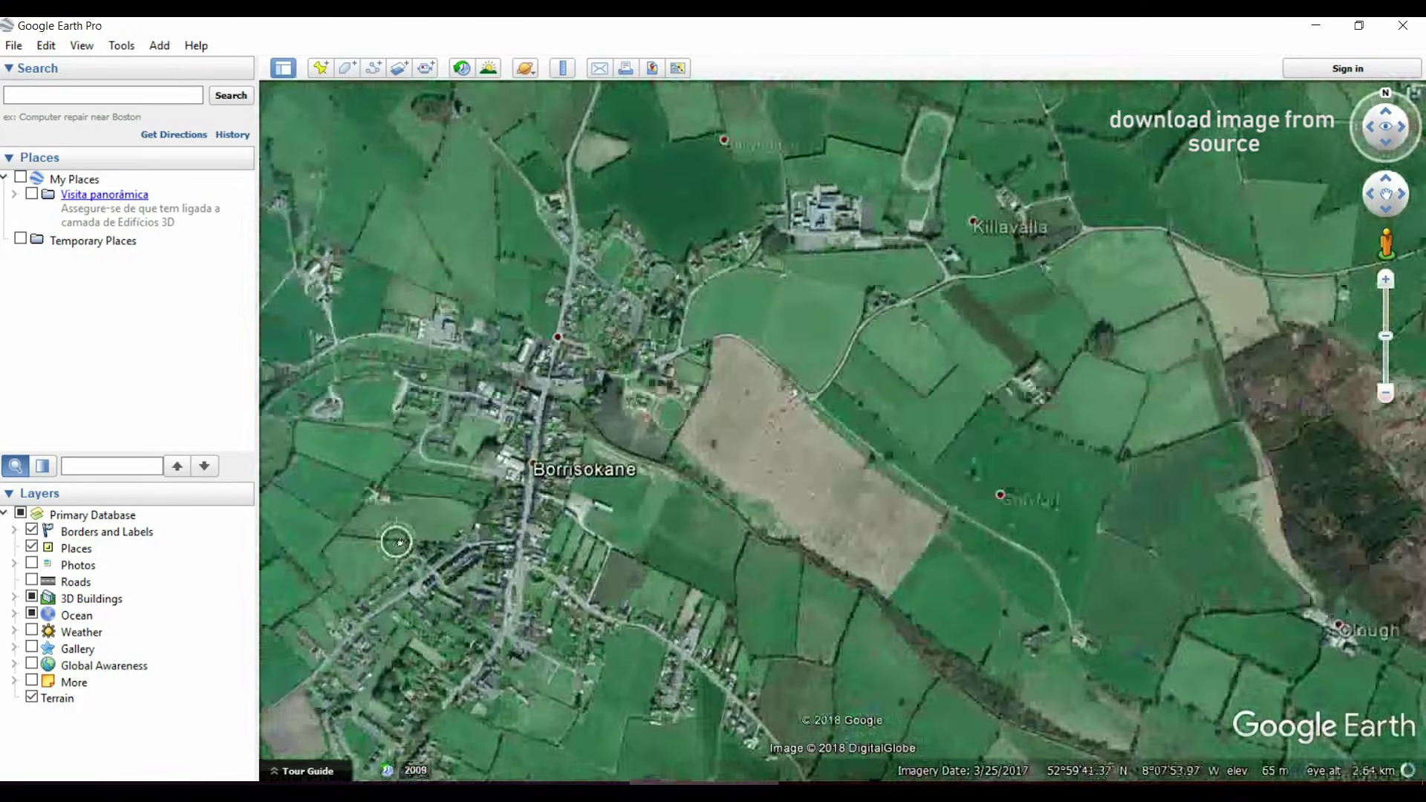
scroll(930, 436, "up", 3)
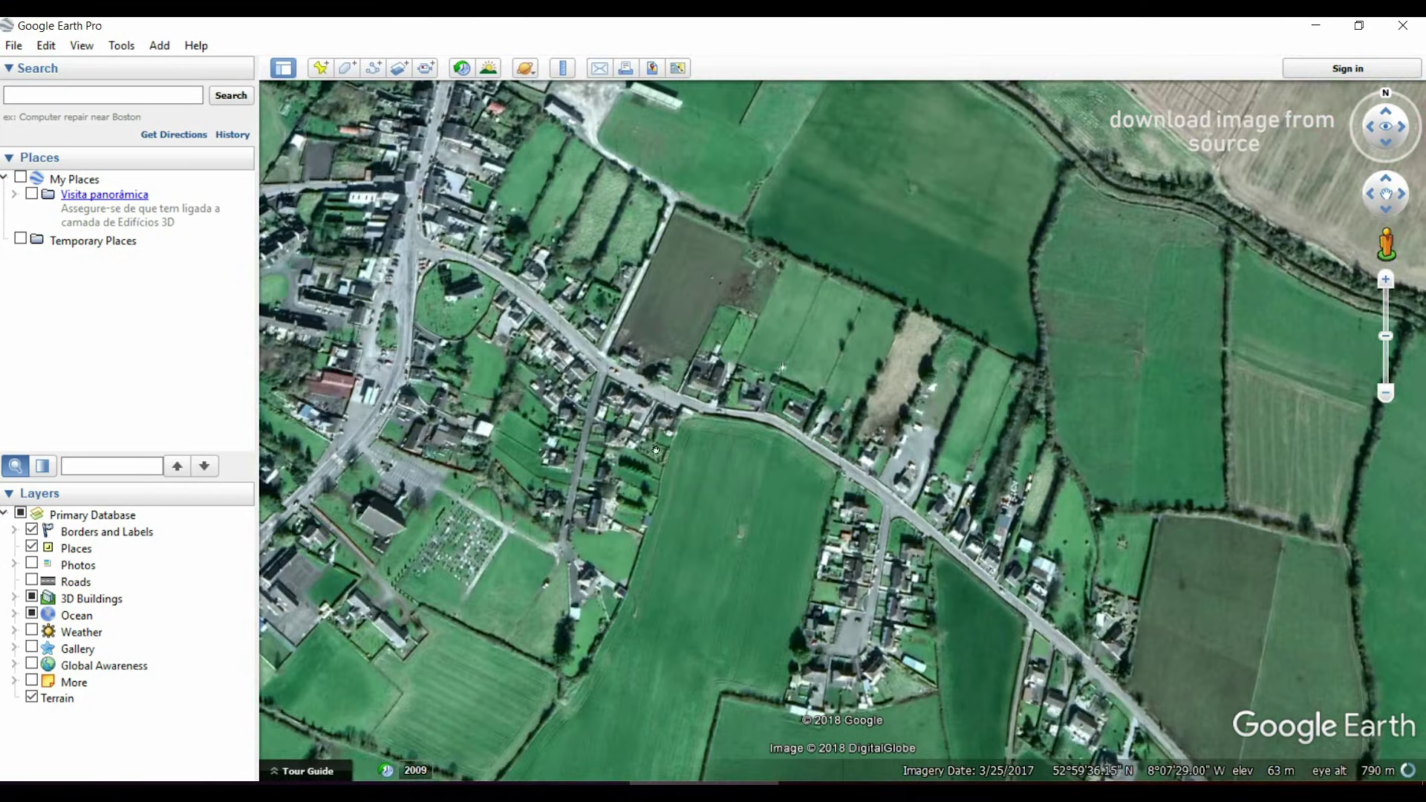
left_click_drag(656, 450, 934, 581)
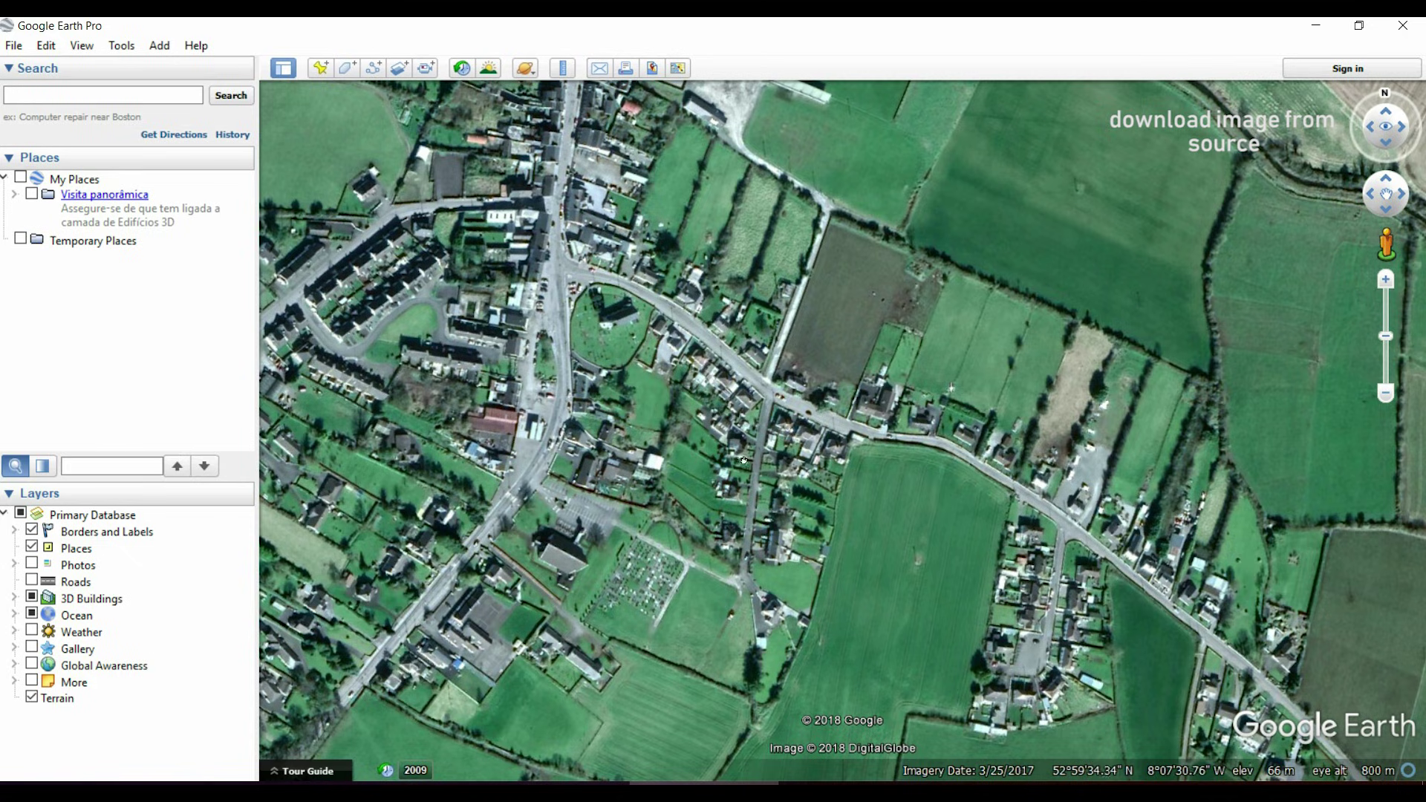
- Export the view as JPEG 'ireland2' at Maximum 4800x2780 resolution, overwriting the existing file
left_click(15, 47)
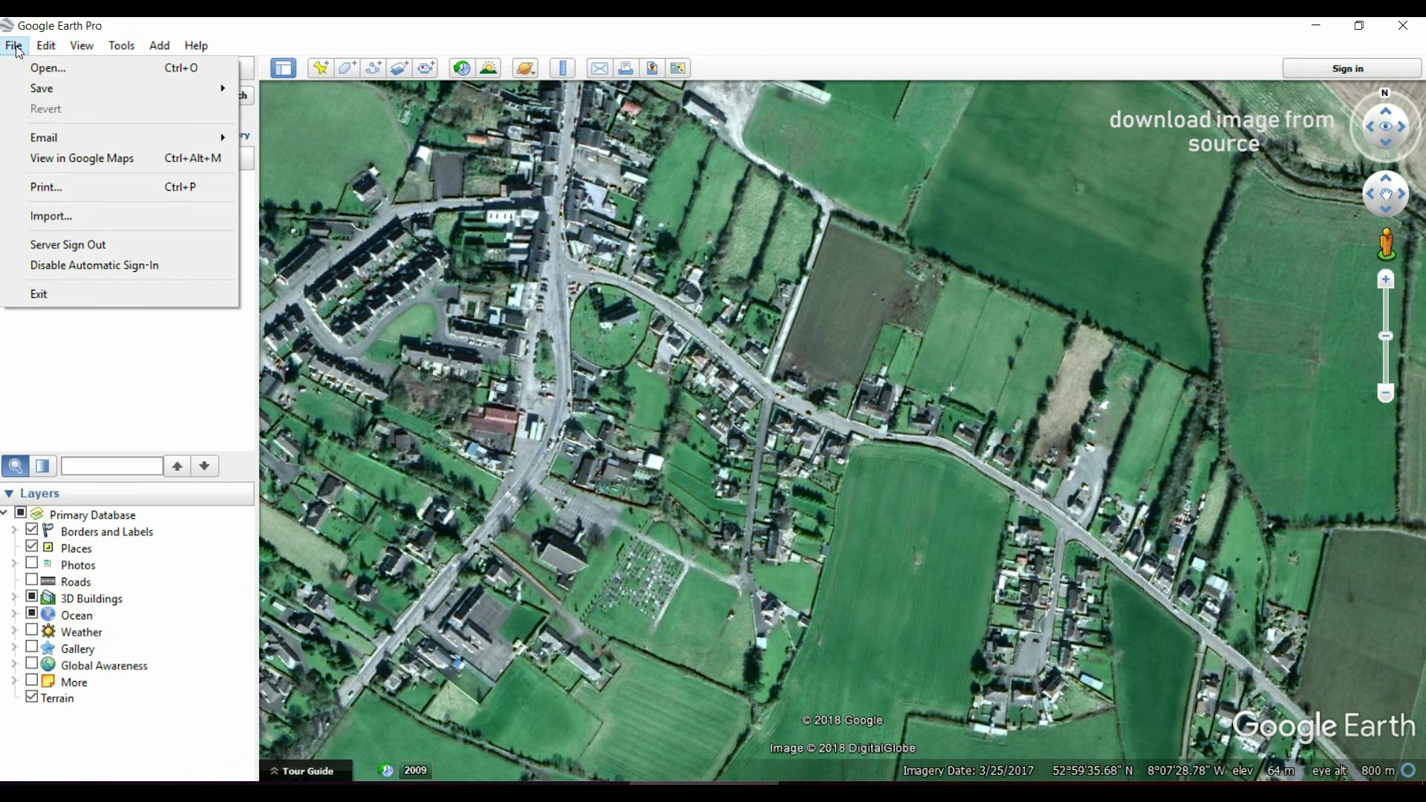
mouse_move(54, 92)
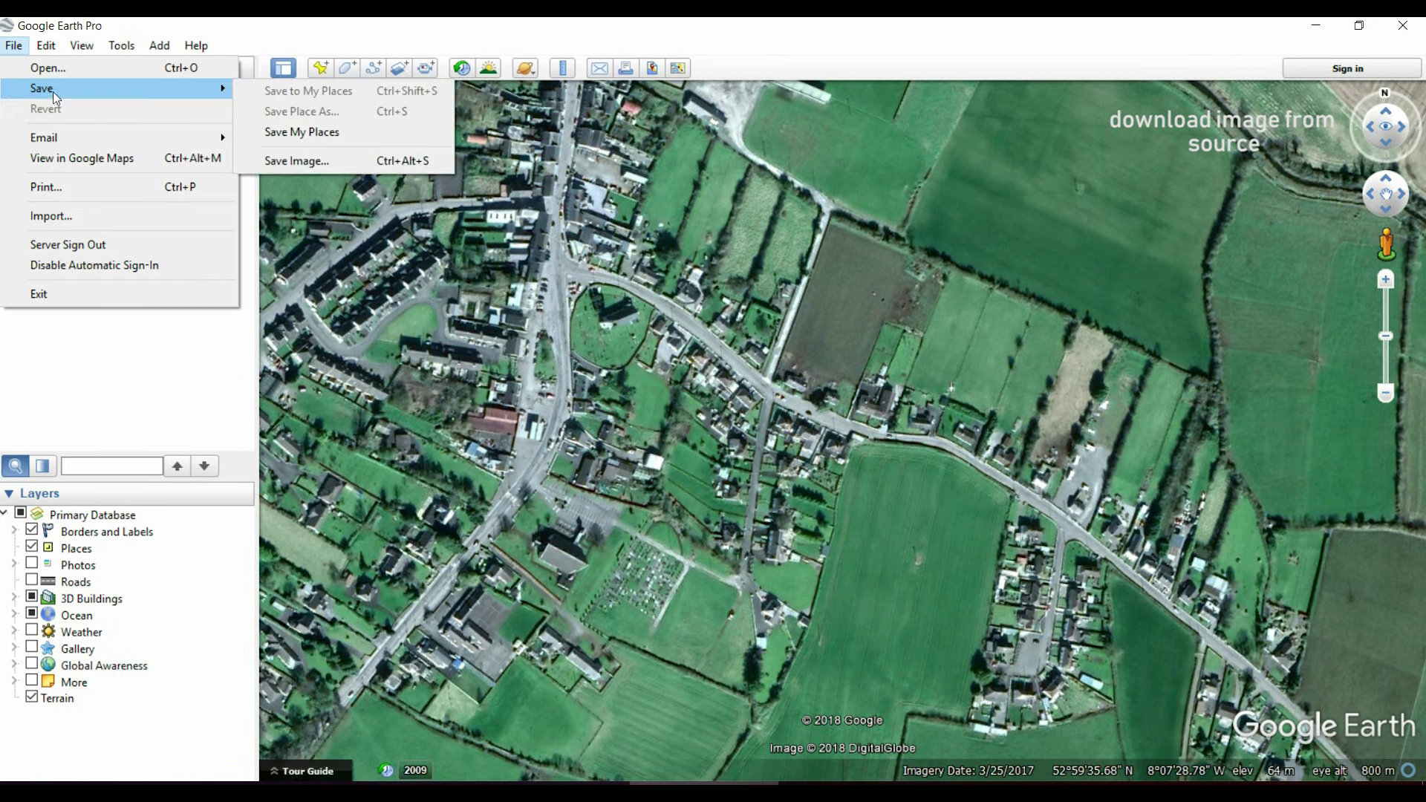
left_click(375, 162)
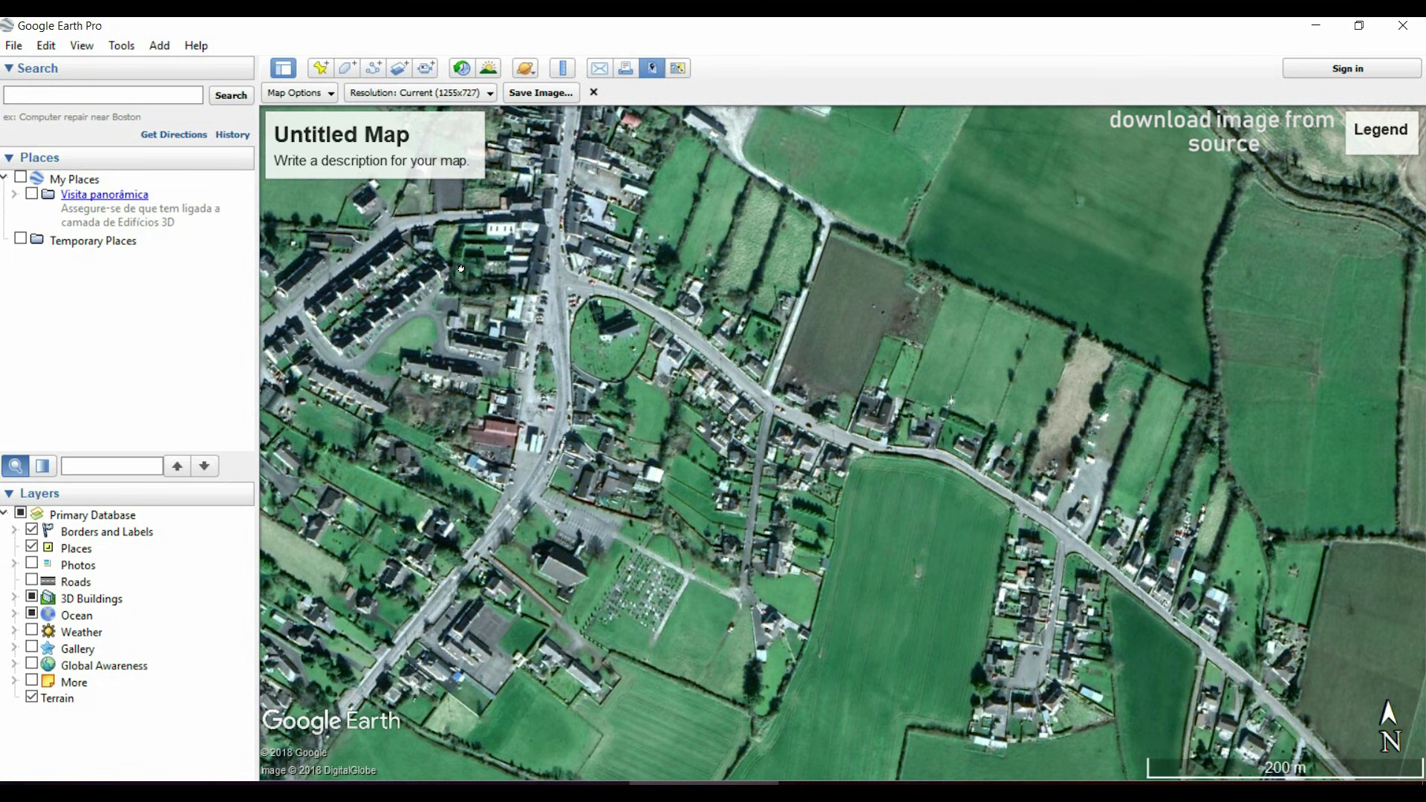
left_click(491, 94)
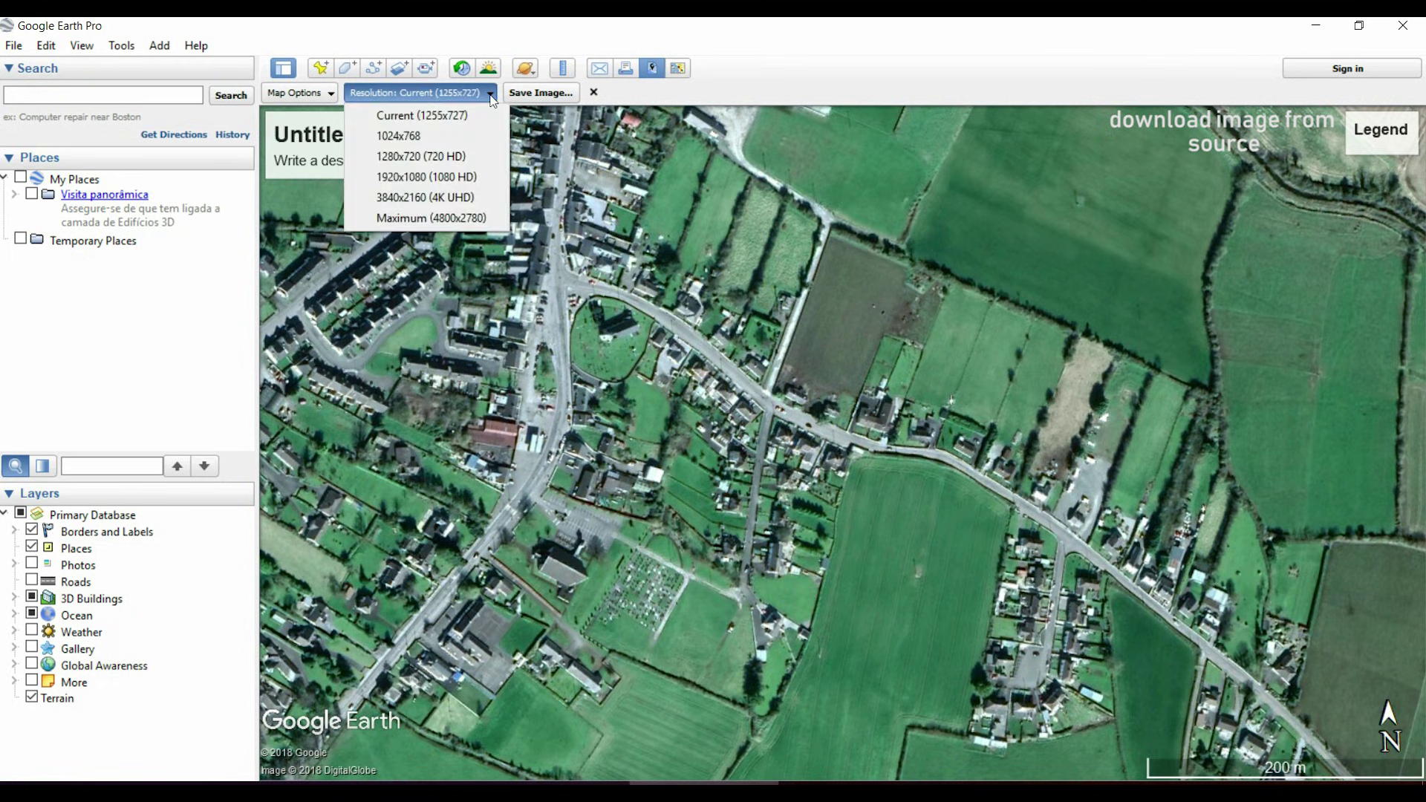
left_click(490, 223)
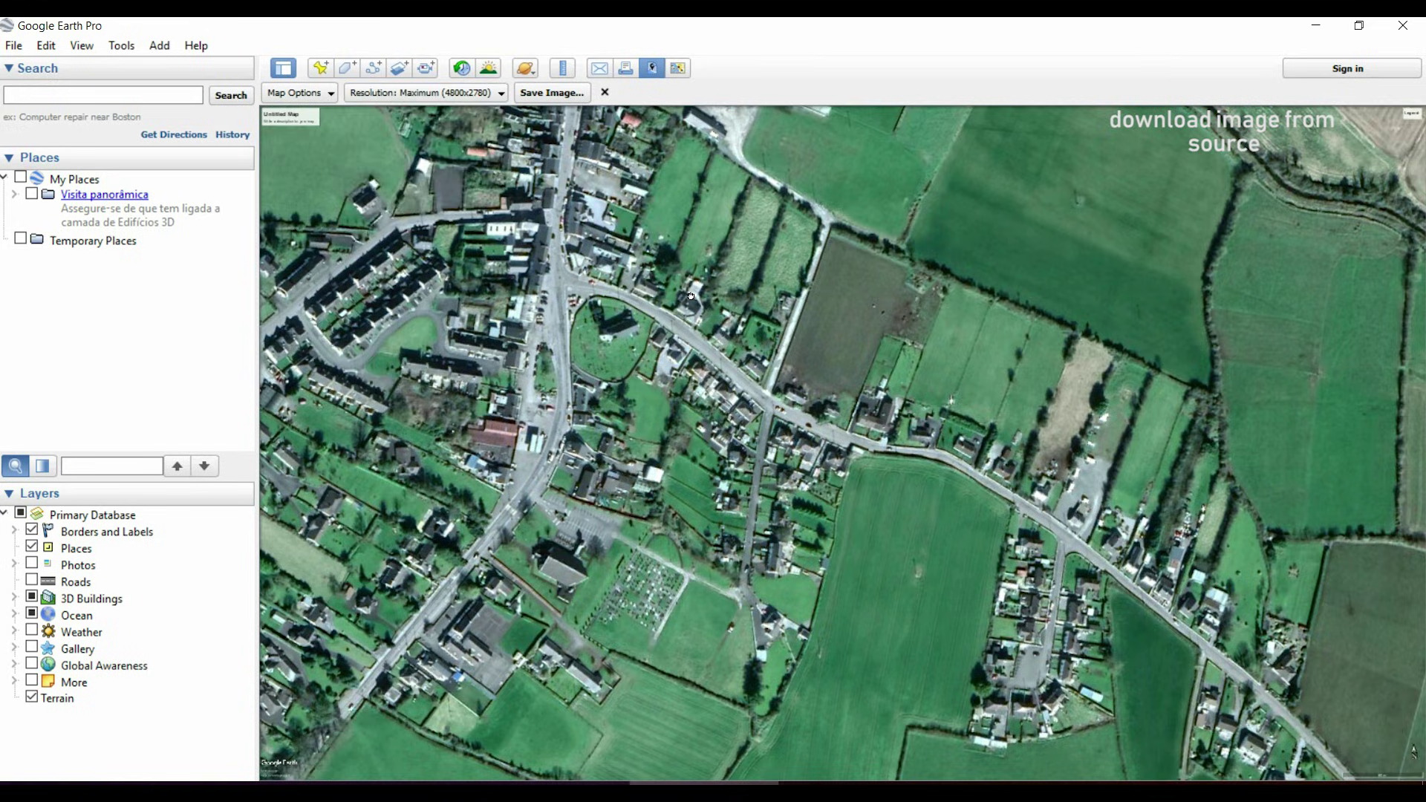
left_click(570, 94)
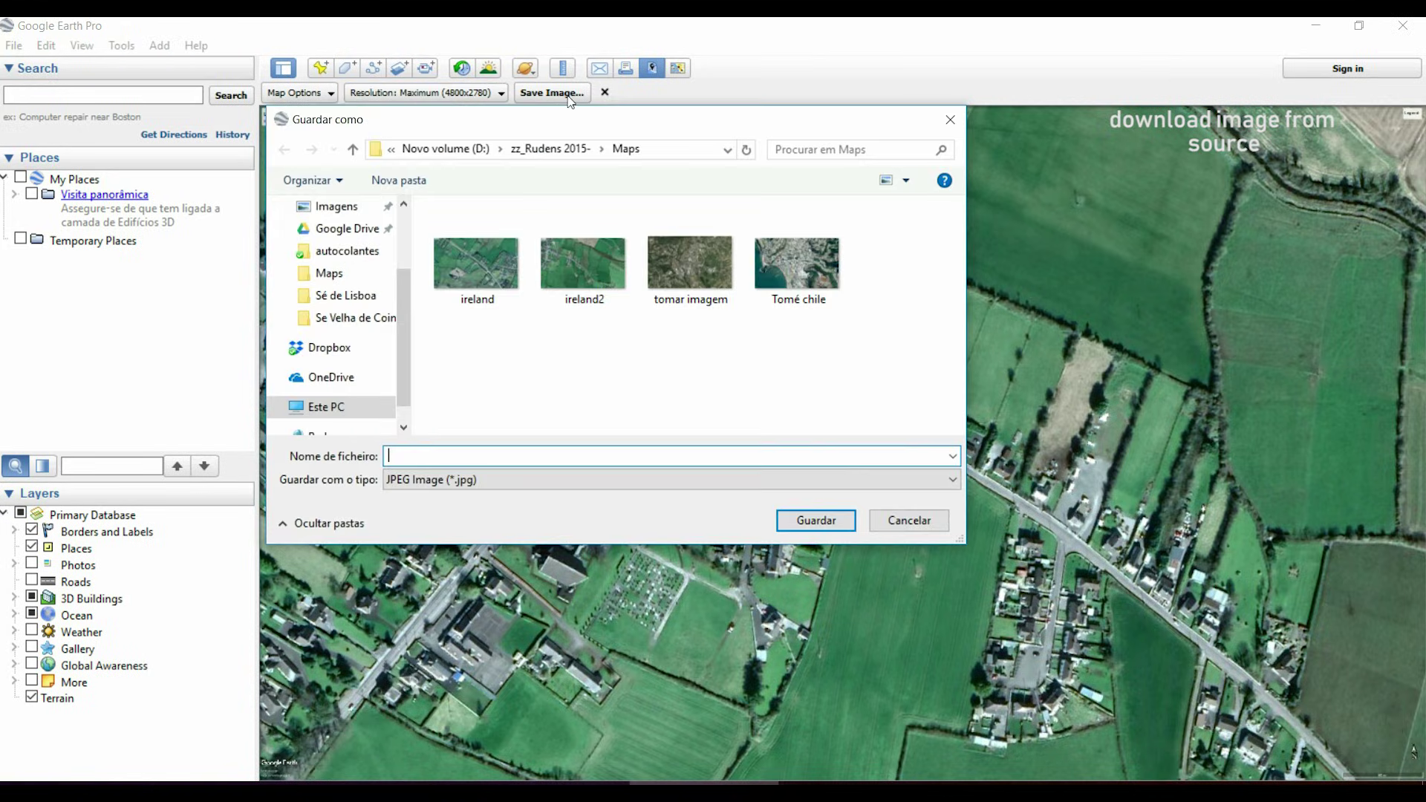
left_click(602, 260)
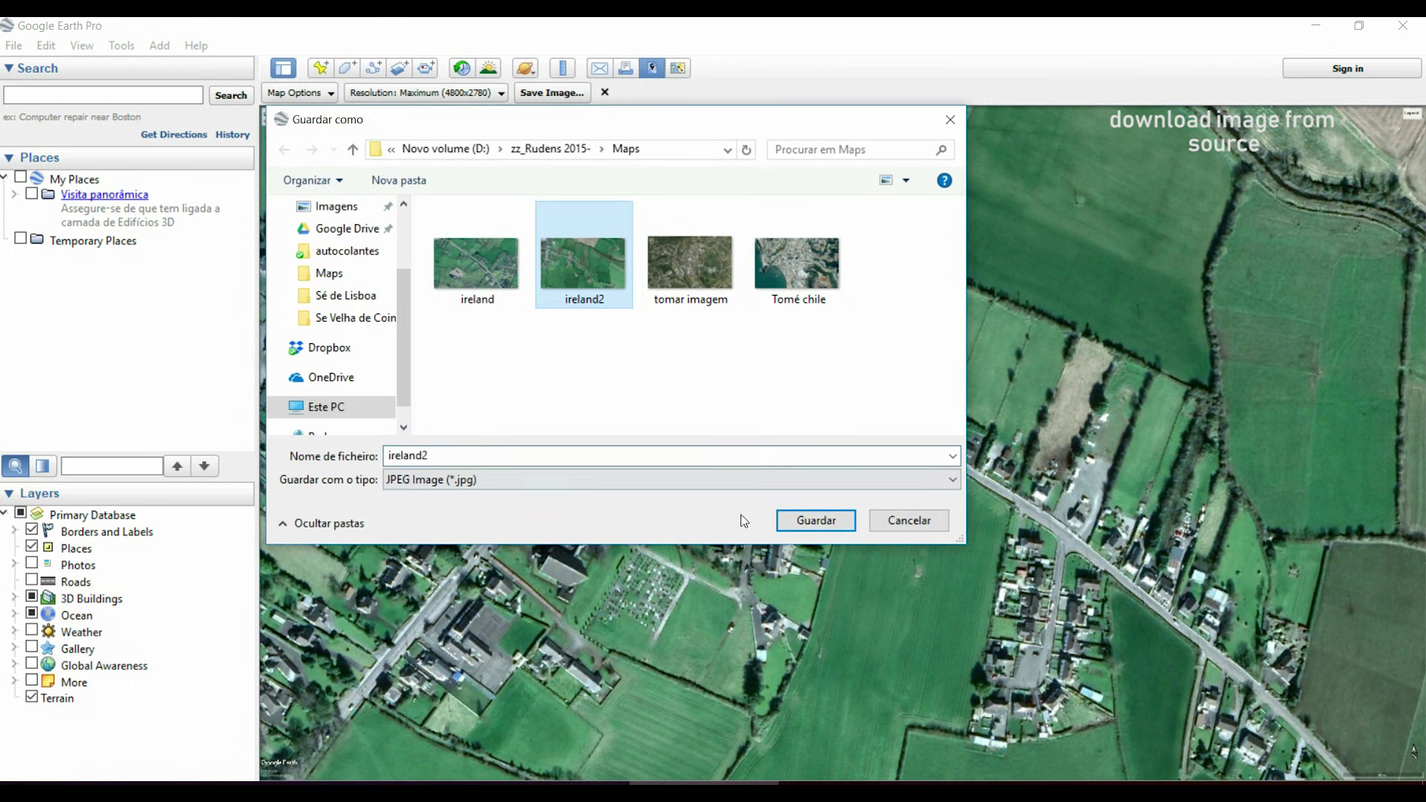
left_click(799, 524)
left_click(773, 414)
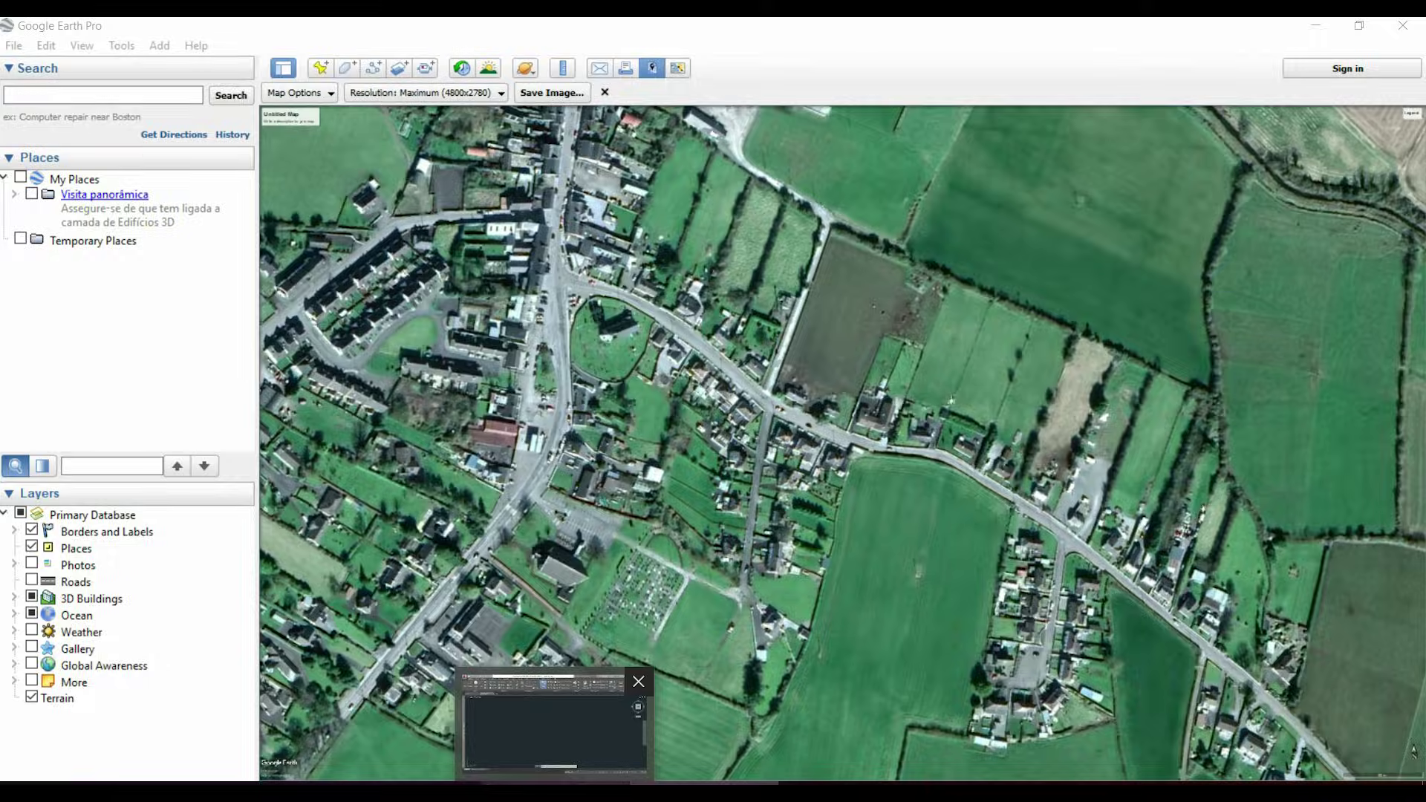
- Switch to AutoCAD and choose ireland2 from the Maps folder with Insert > Attach
left_click(553, 724)
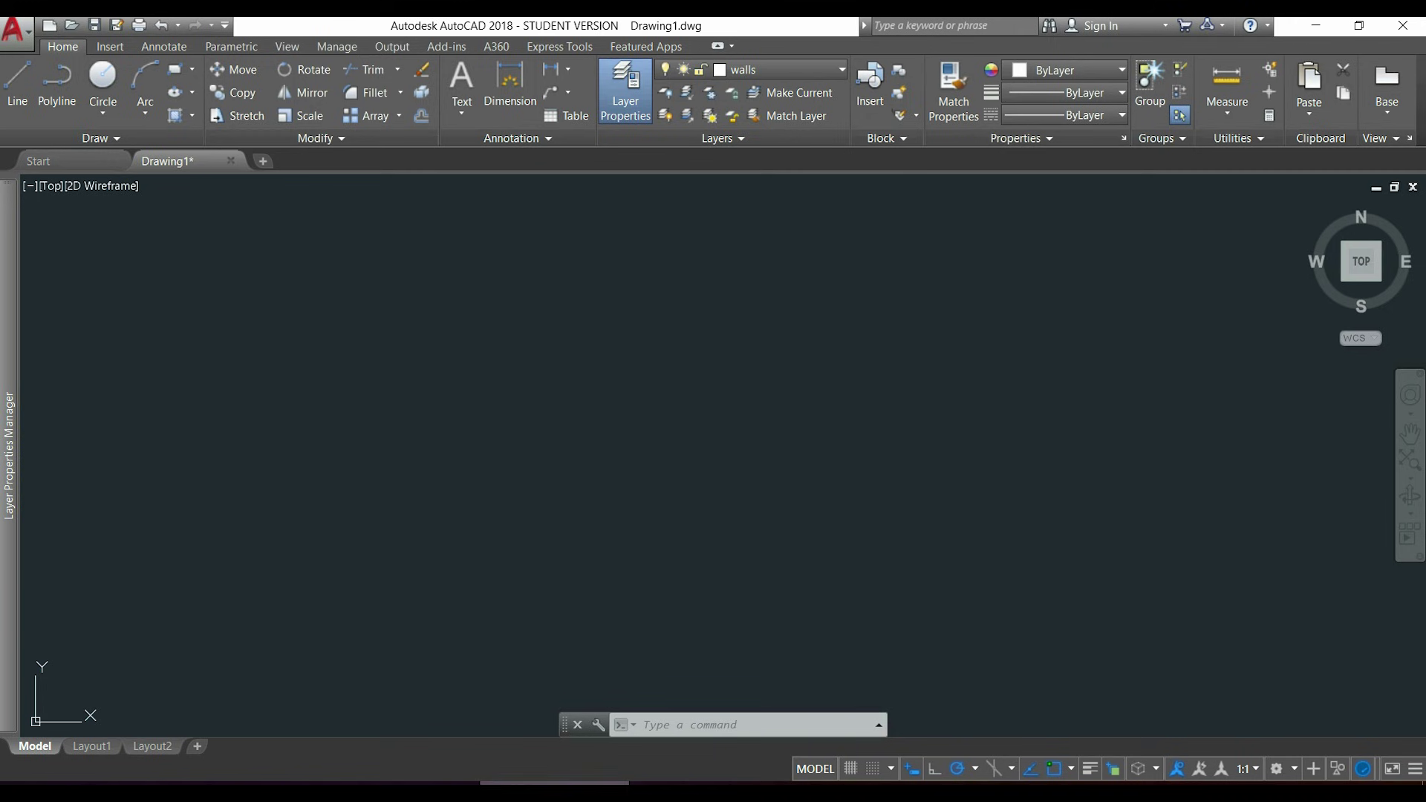
left_click(110, 47)
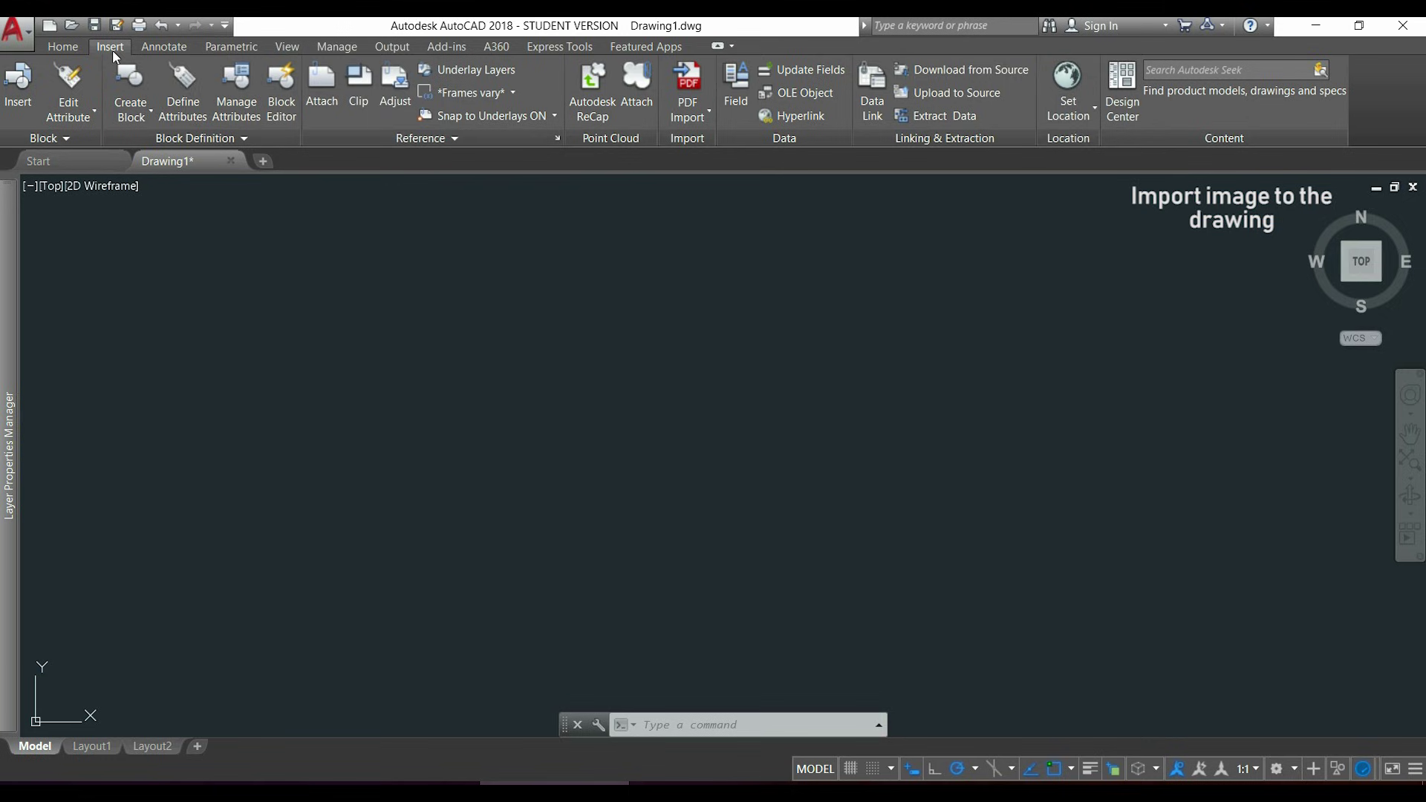
left_click(332, 115)
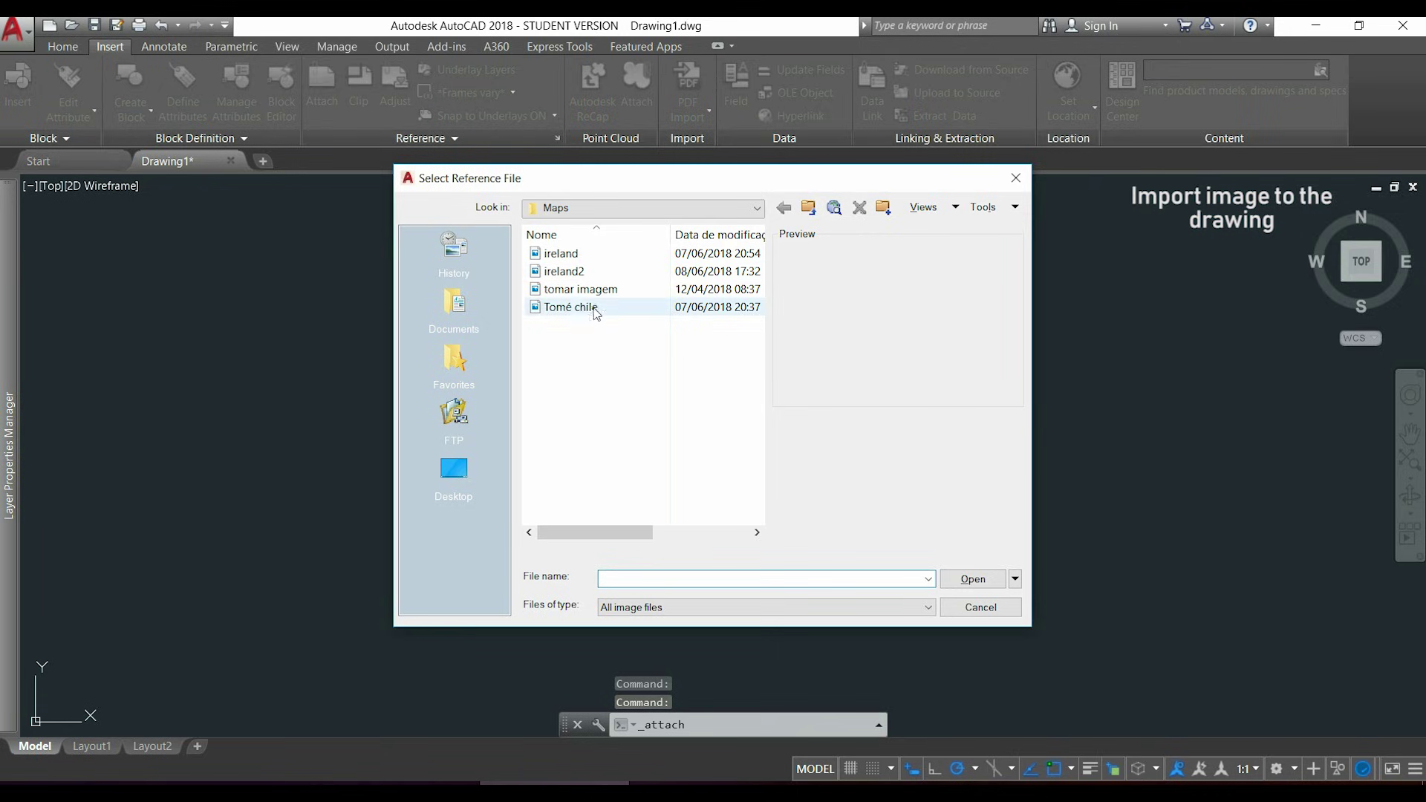
left_click(676, 277)
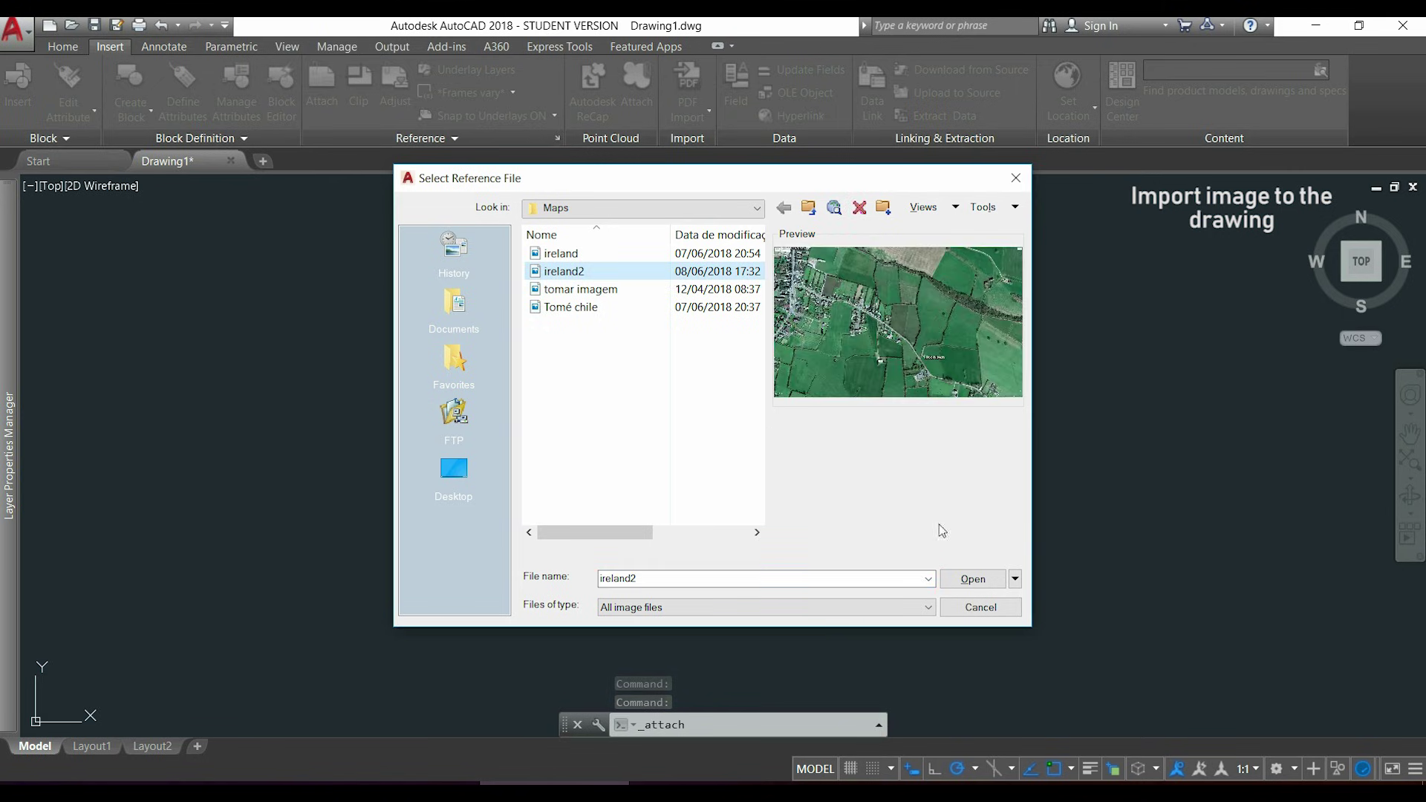
left_click(964, 578)
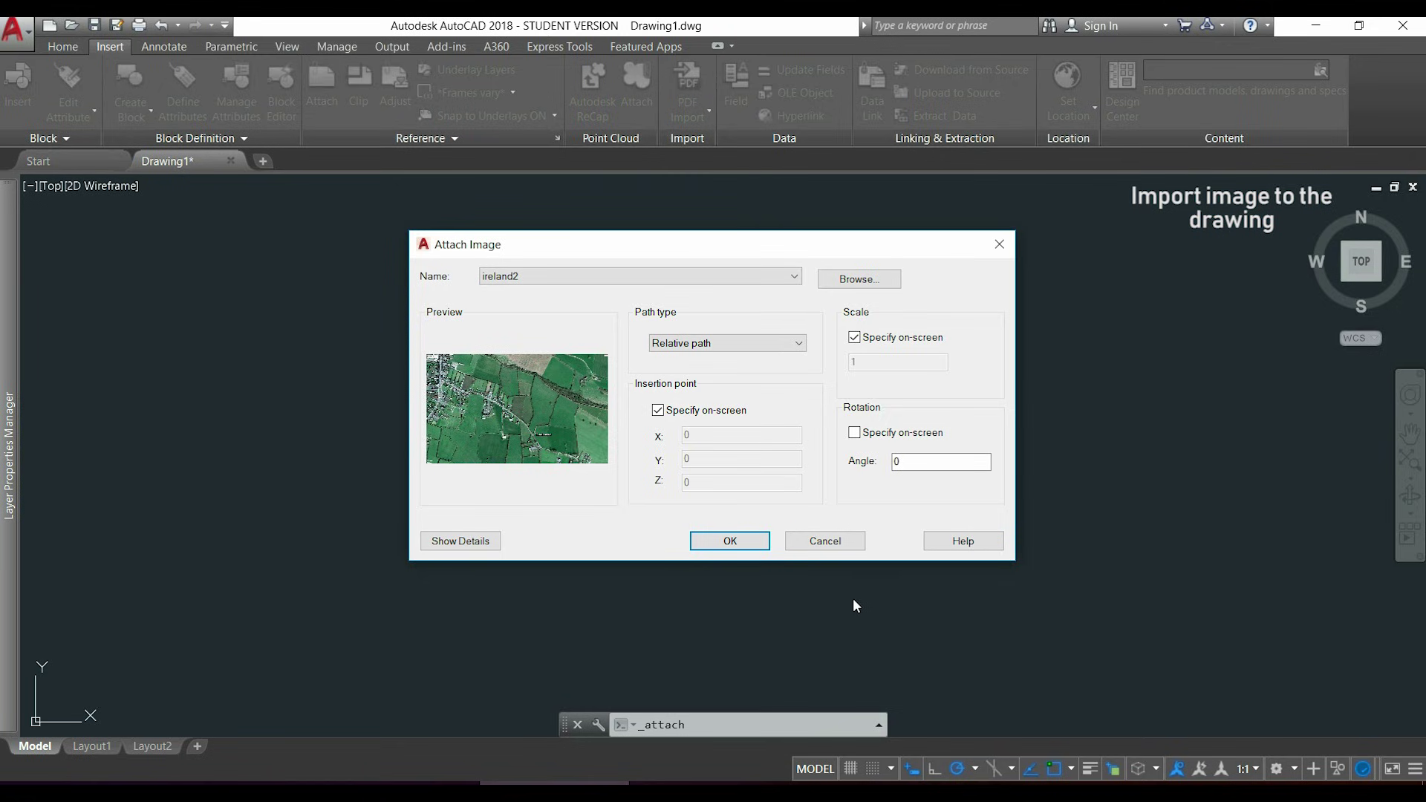
- Place the ireland2 image at a picked insertion point with scale factor 1, then fit it in view
left_click(730, 541)
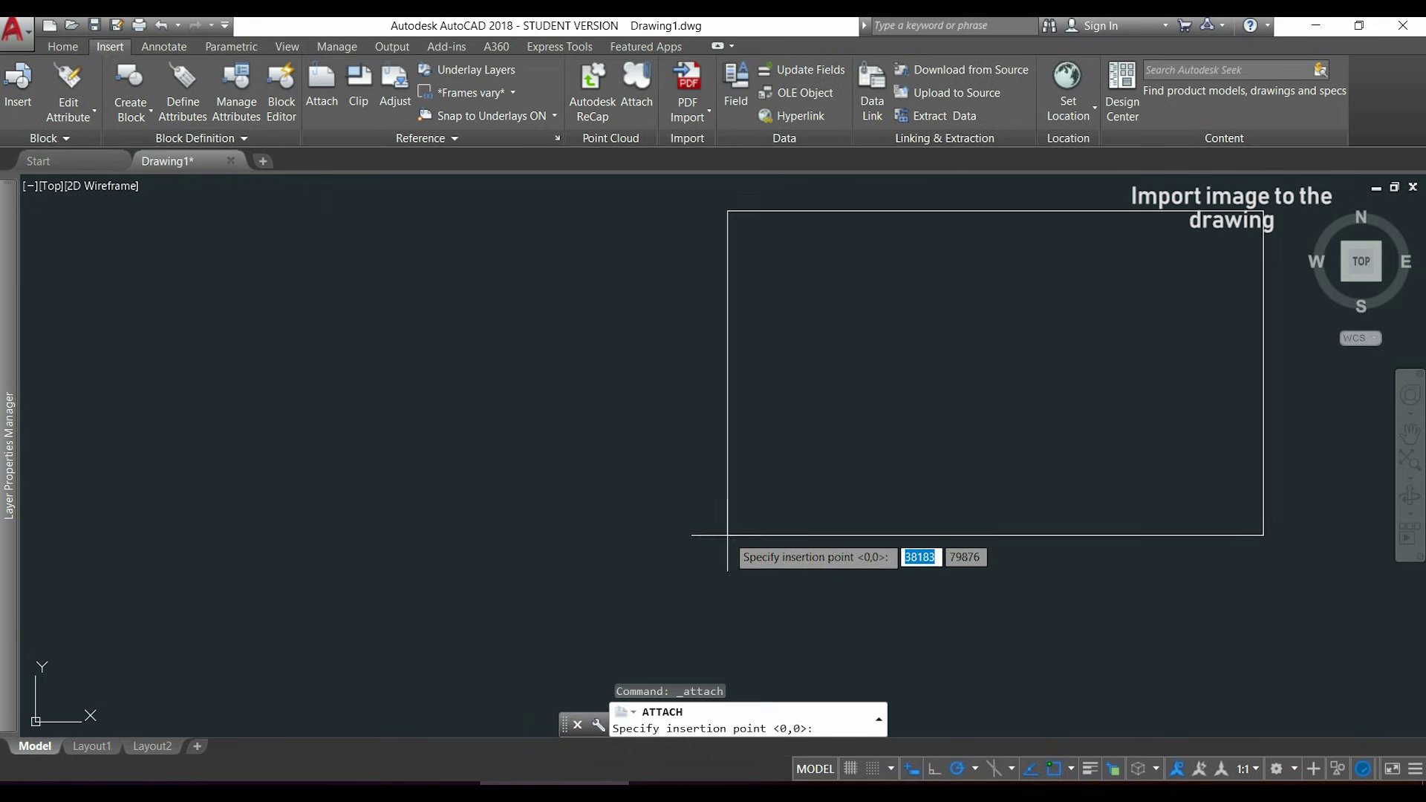
left_click(508, 543)
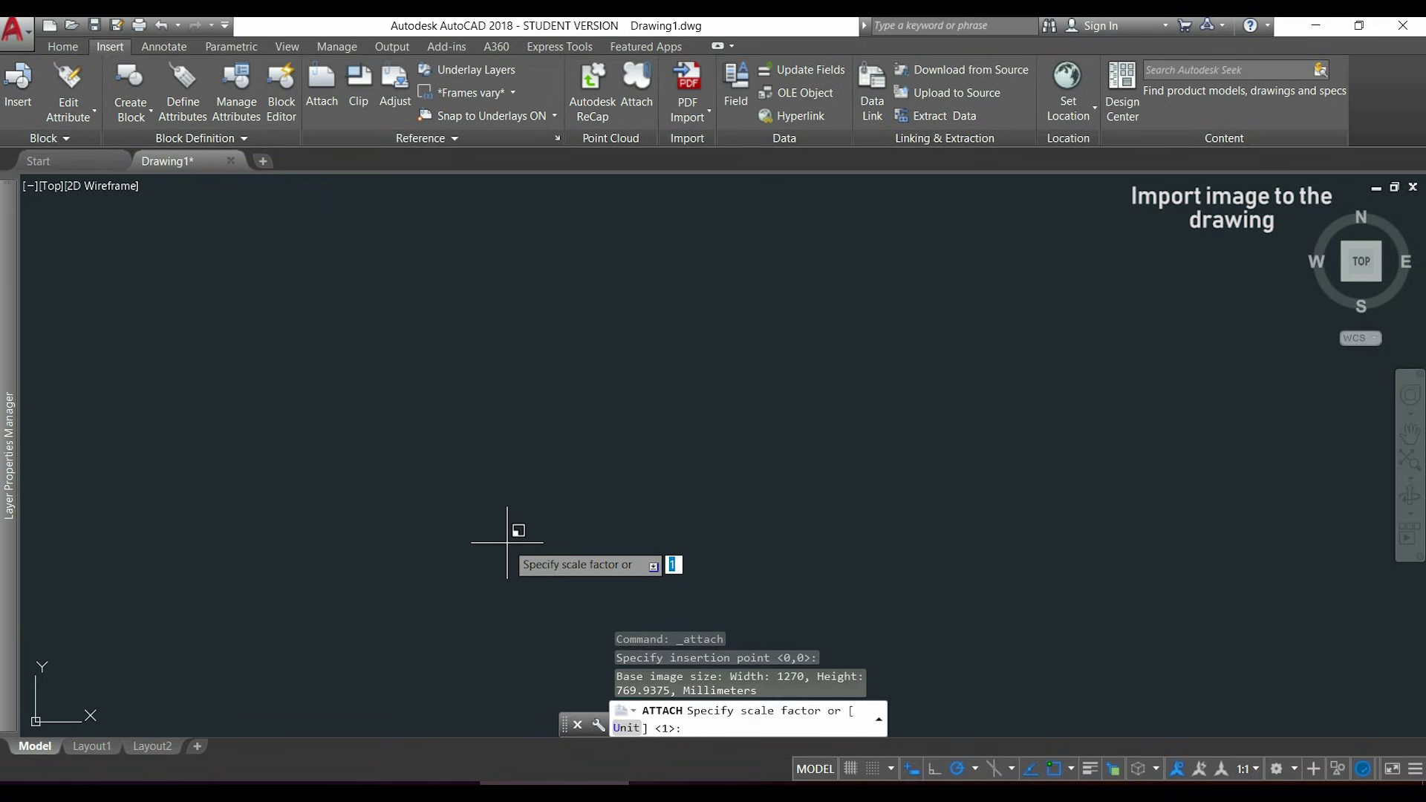
key("Return")
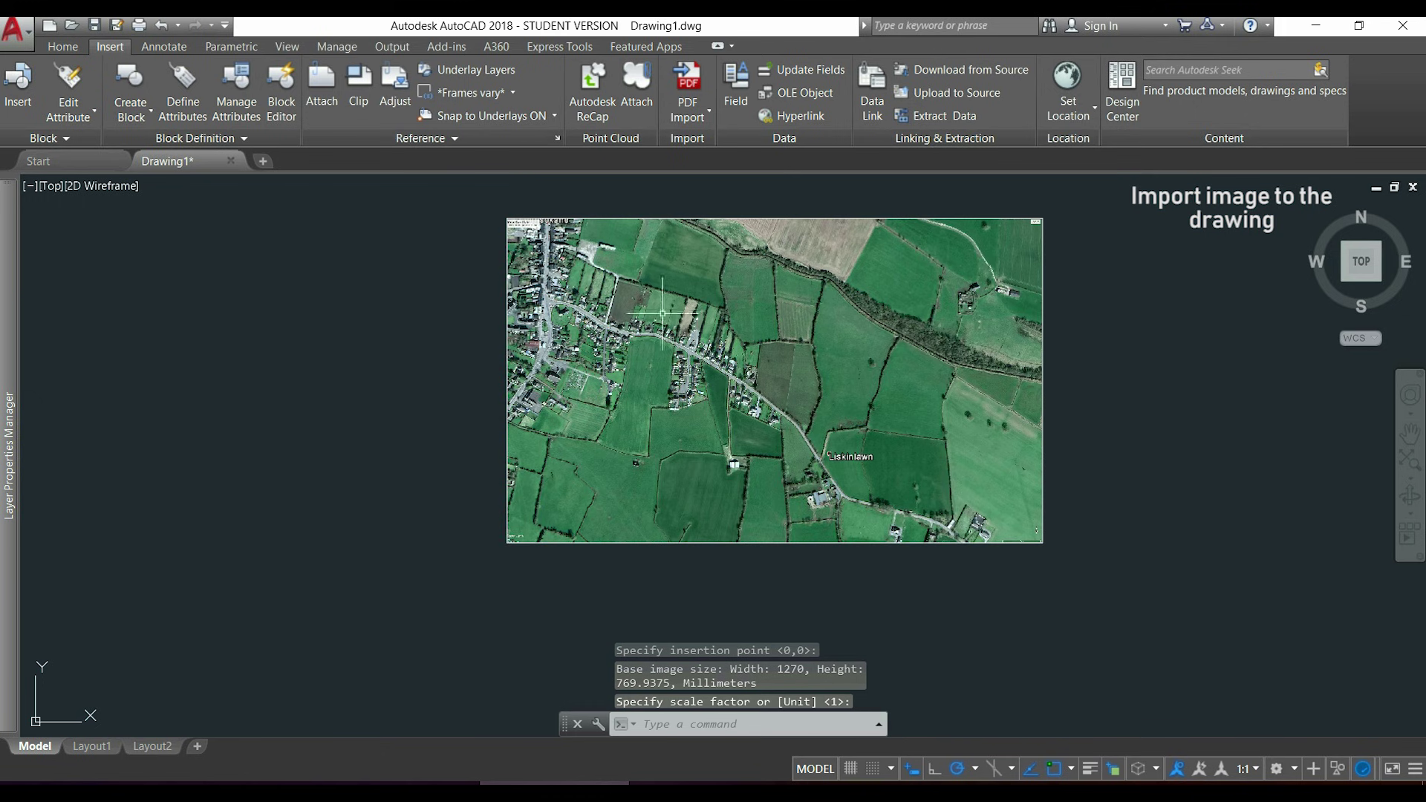
scroll(665, 315, "up", 6)
scroll(776, 393, "down", 1)
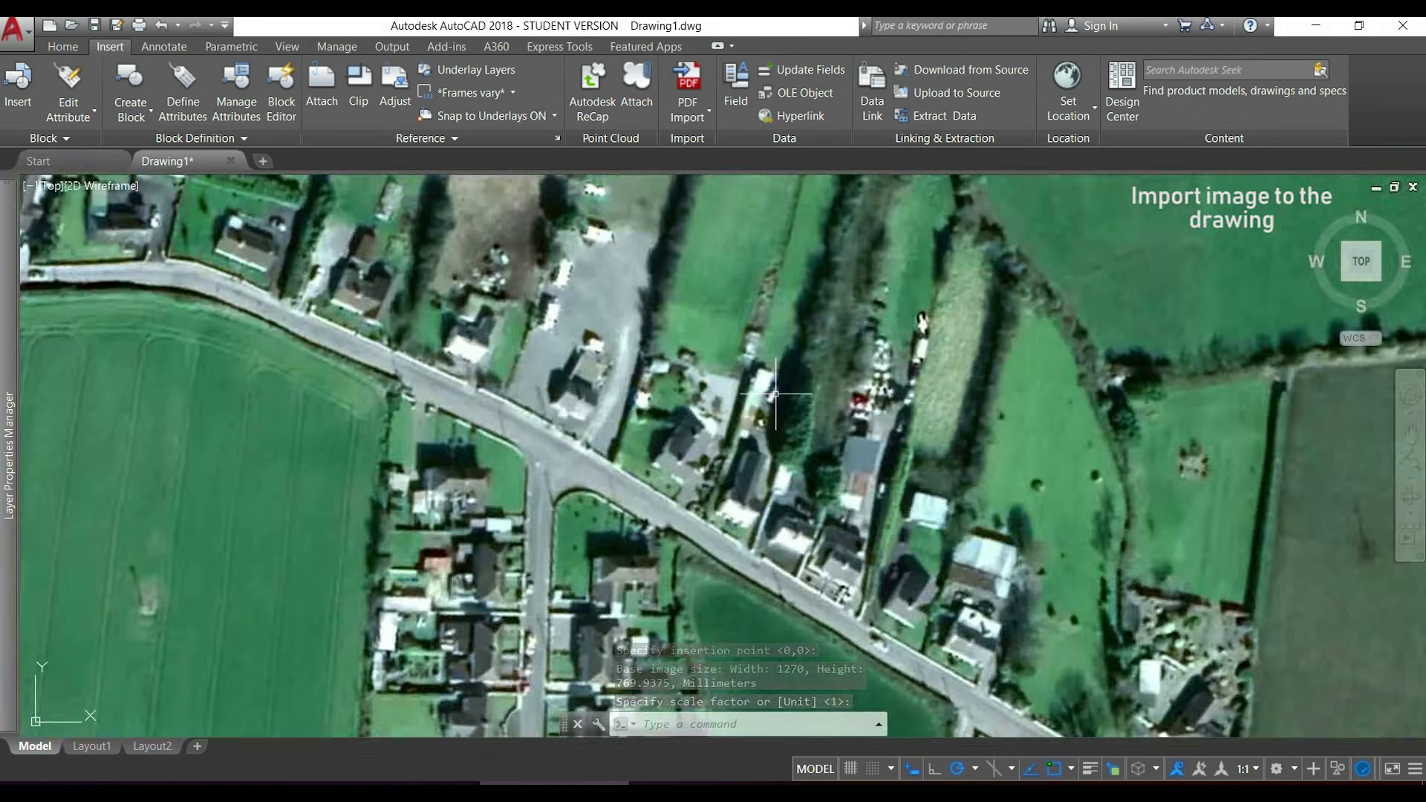
scroll(775, 393, "up", 1)
scroll(621, 366, "down", 3)
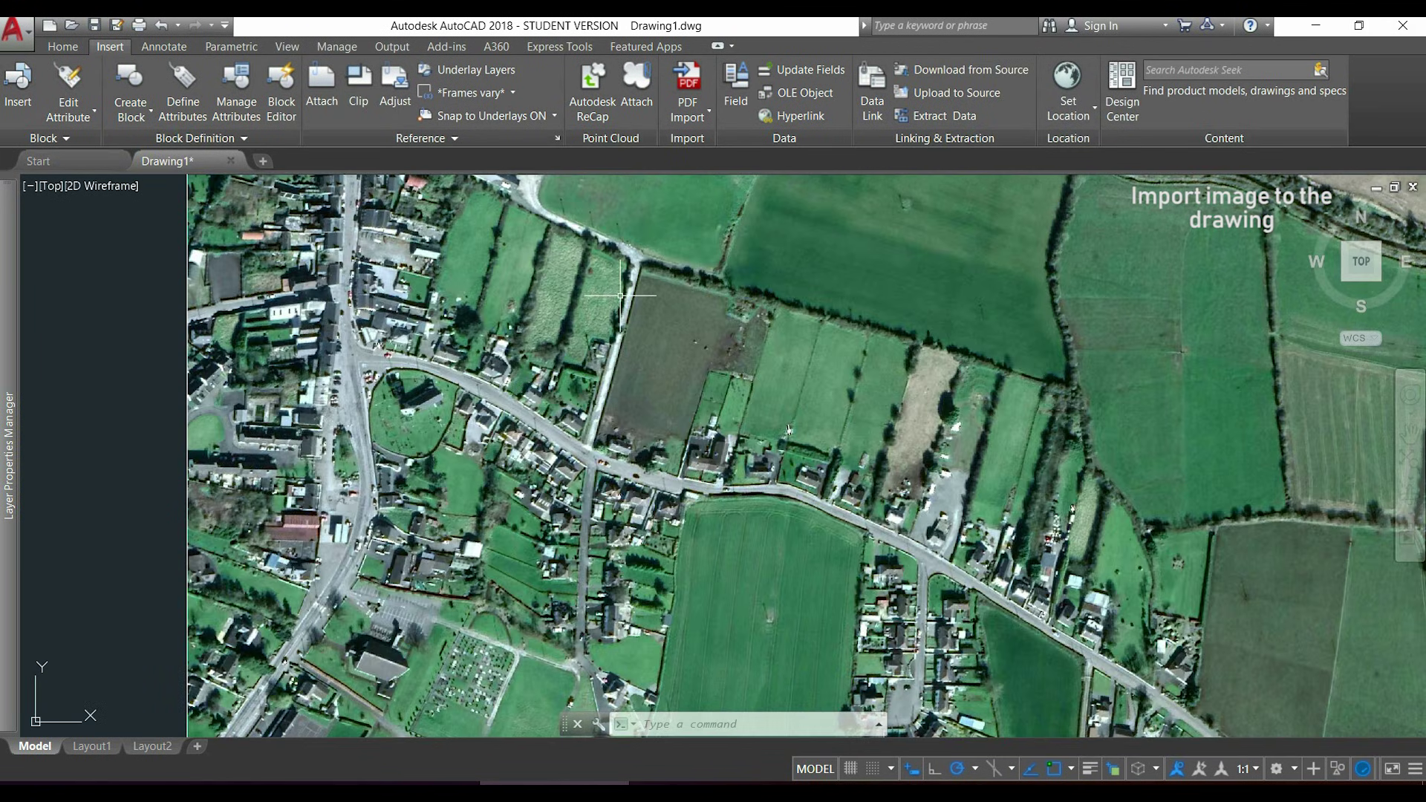
middle_click_drag(621, 366, 748, 541)
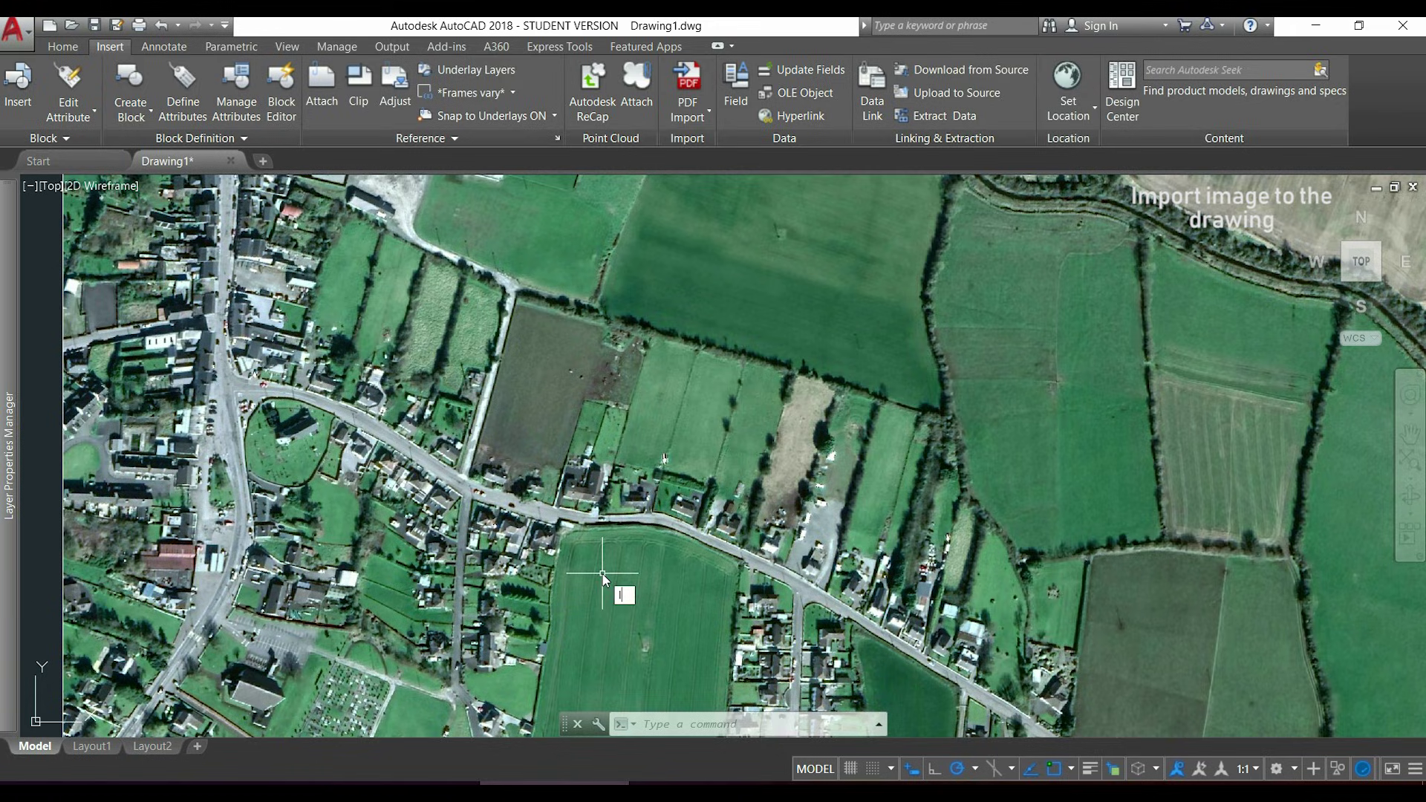
- Start a DI distance measurement from a point on the road, then cancel it
type("DI")
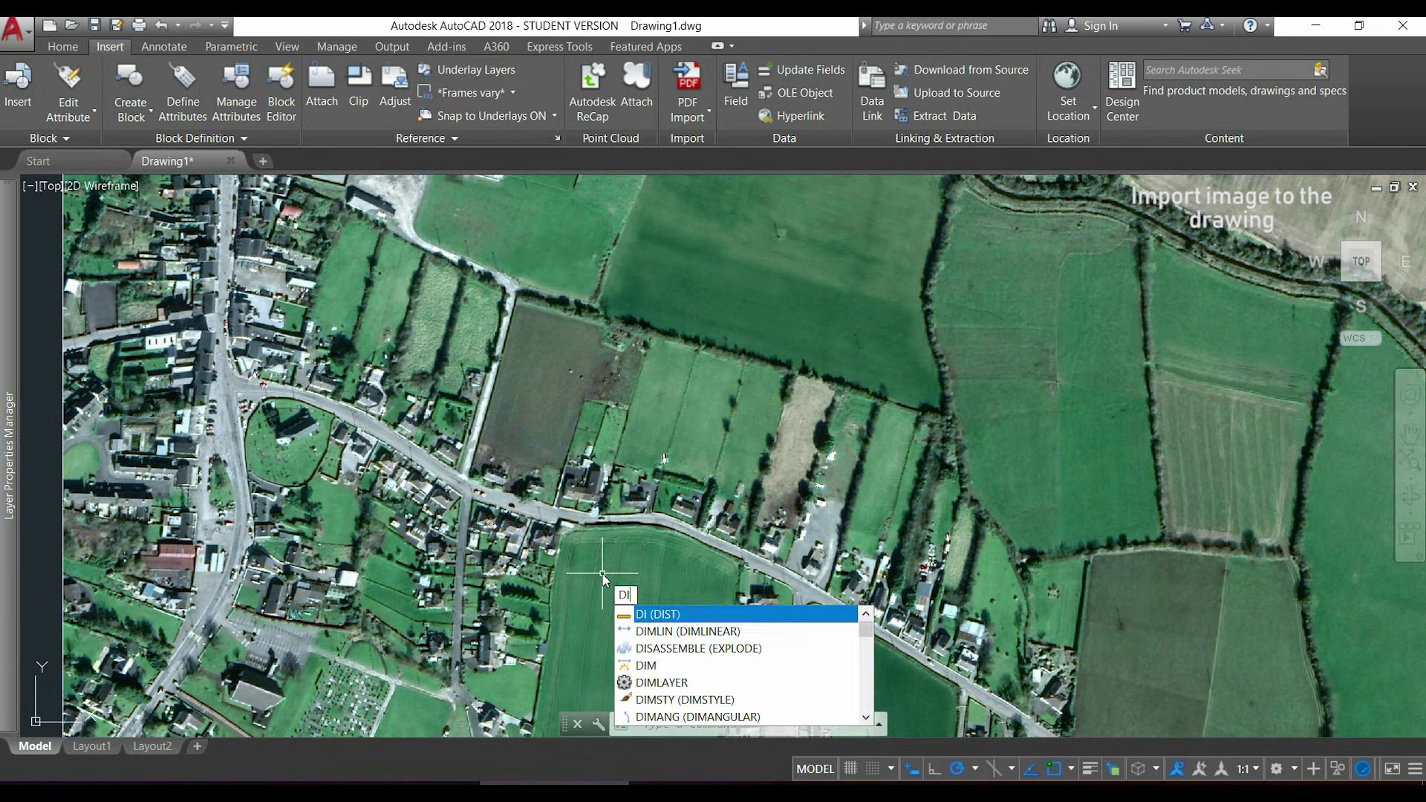
key("Return")
scroll(592, 520, "up", 3)
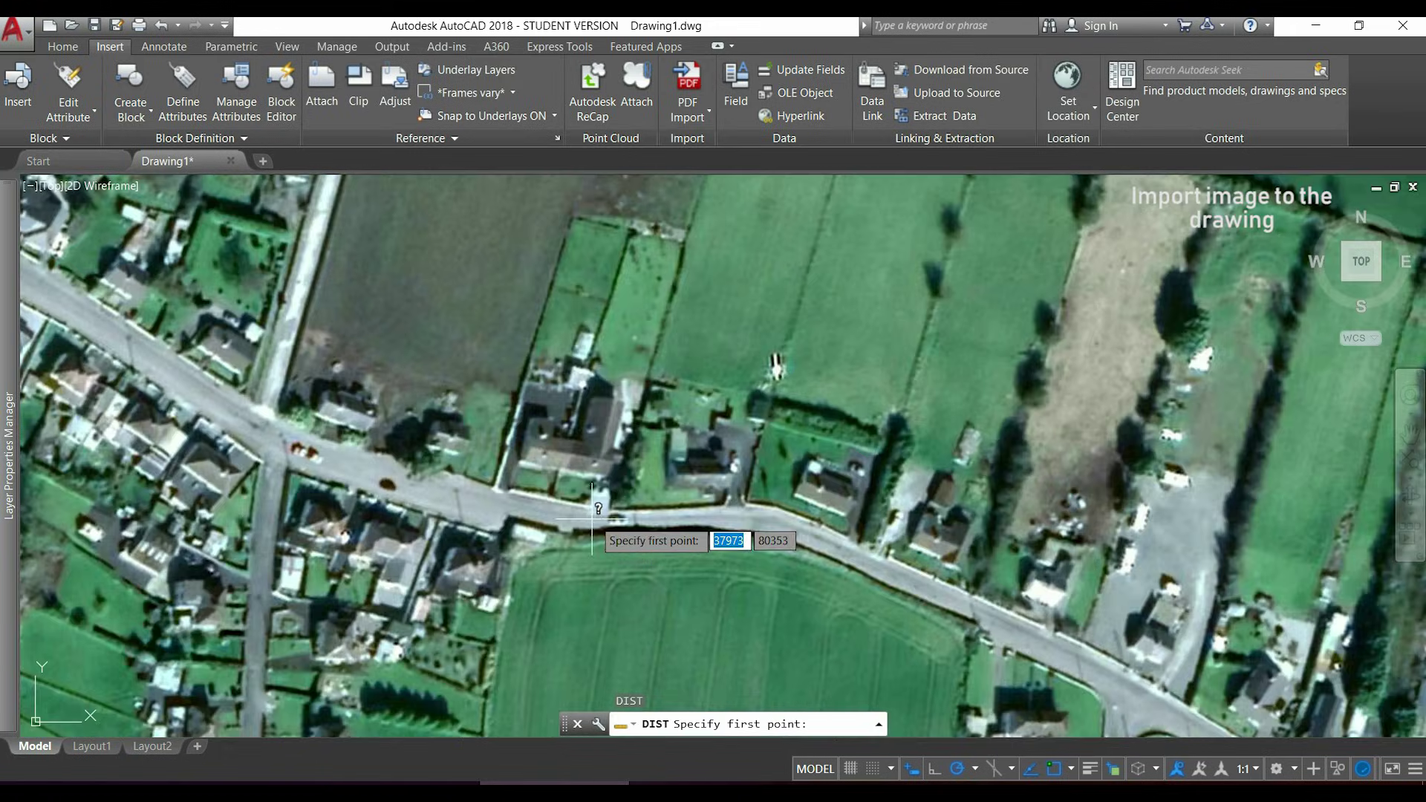
left_click(592, 519)
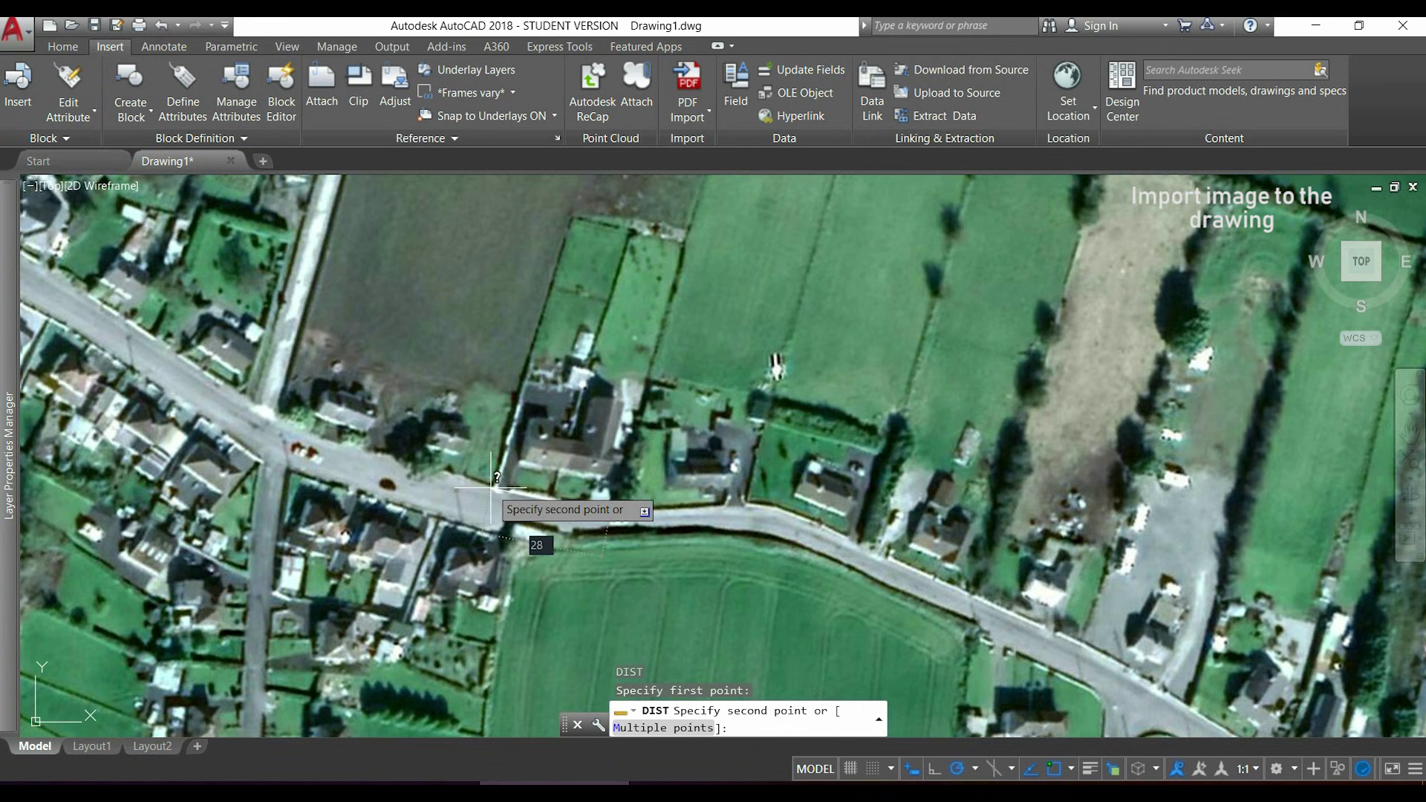
key("Escape")
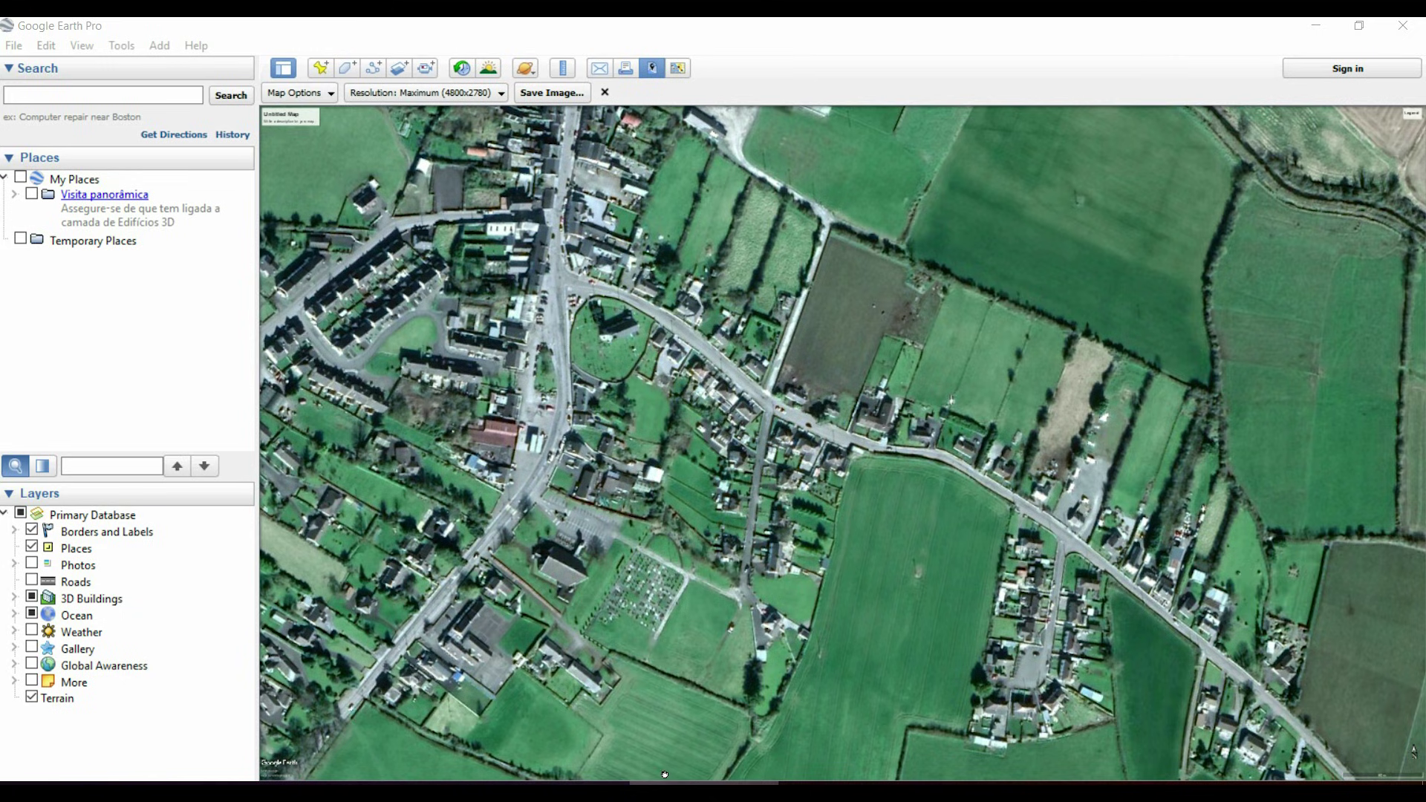
- Close the Save Image bar and open the Ruler tool, moving its window aside
left_click(605, 93)
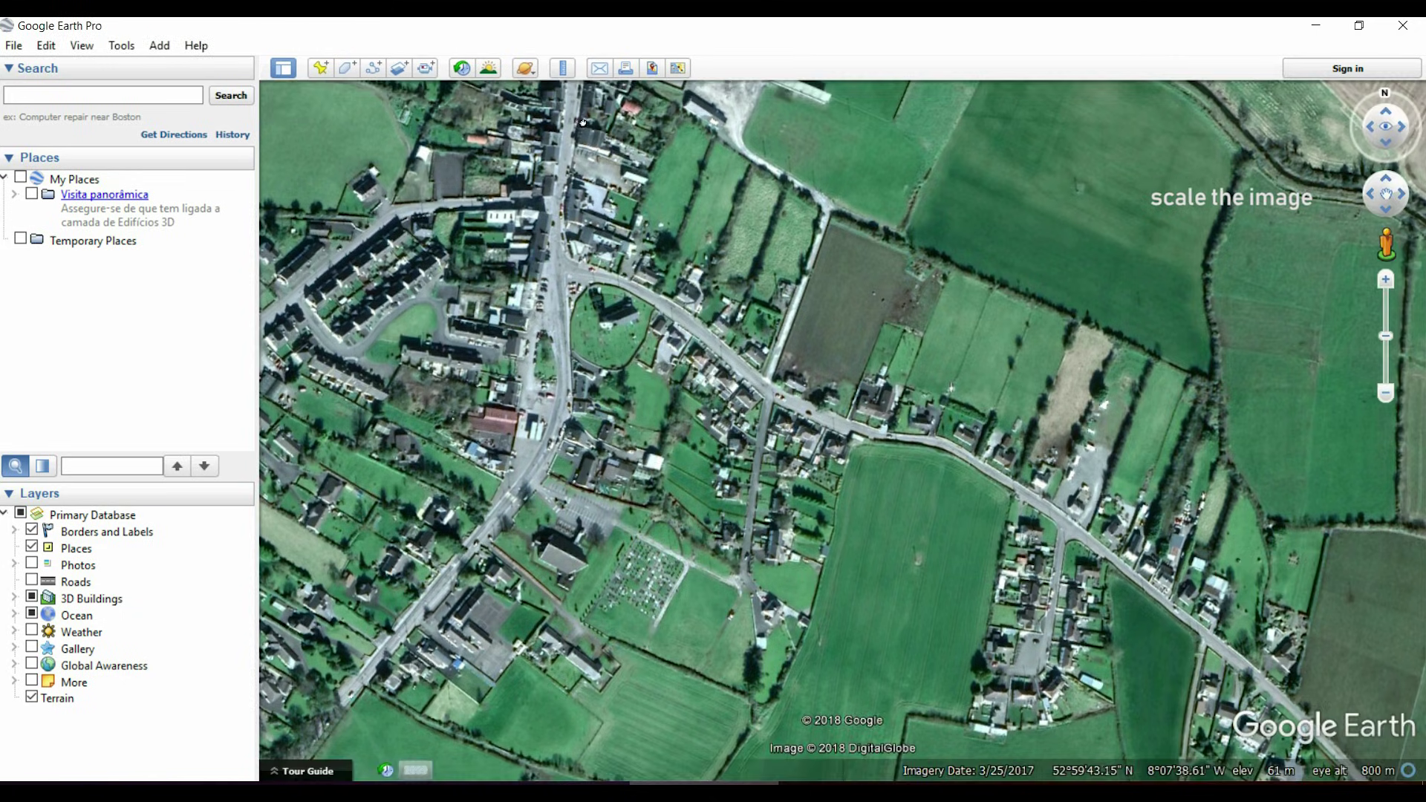
left_click(565, 69)
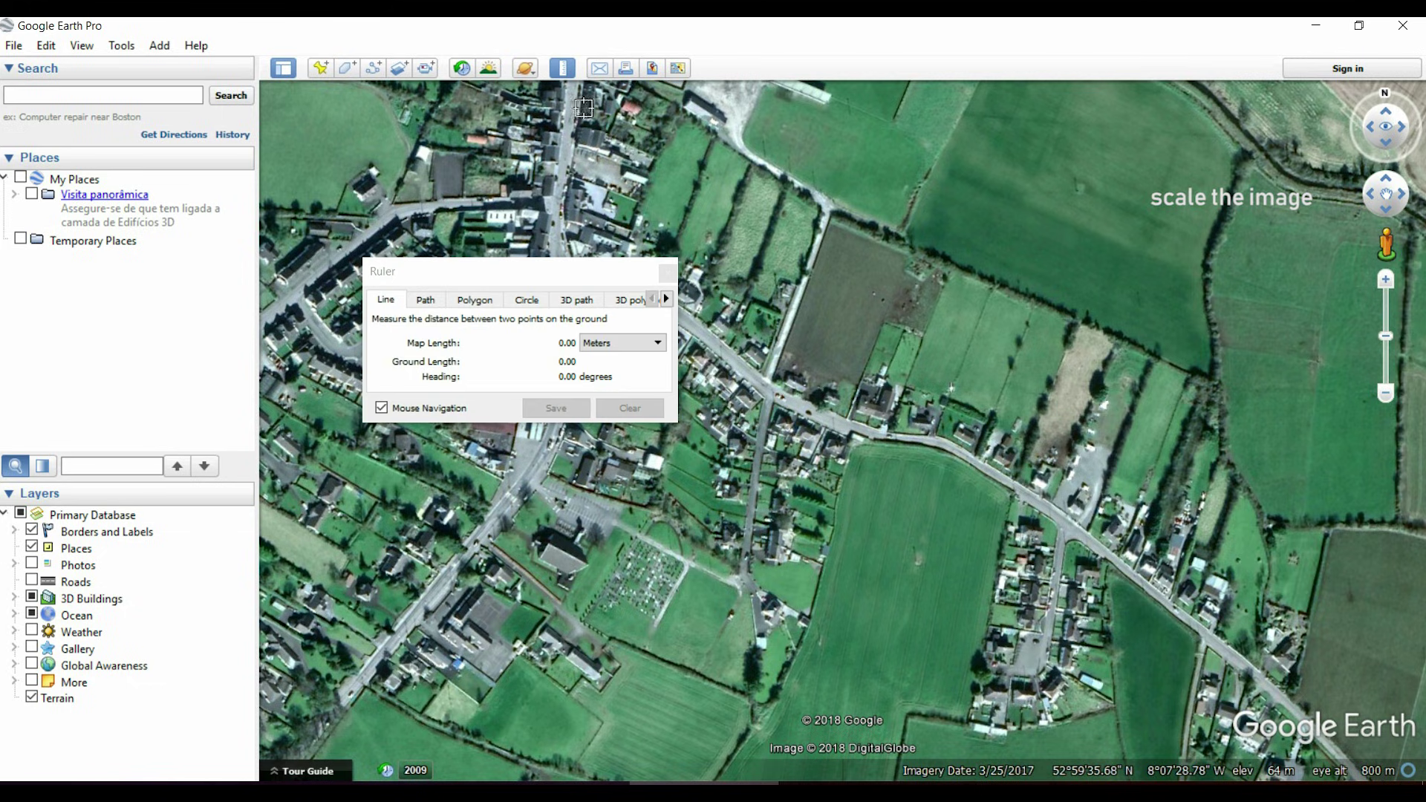
left_click_drag(597, 271, 302, 121)
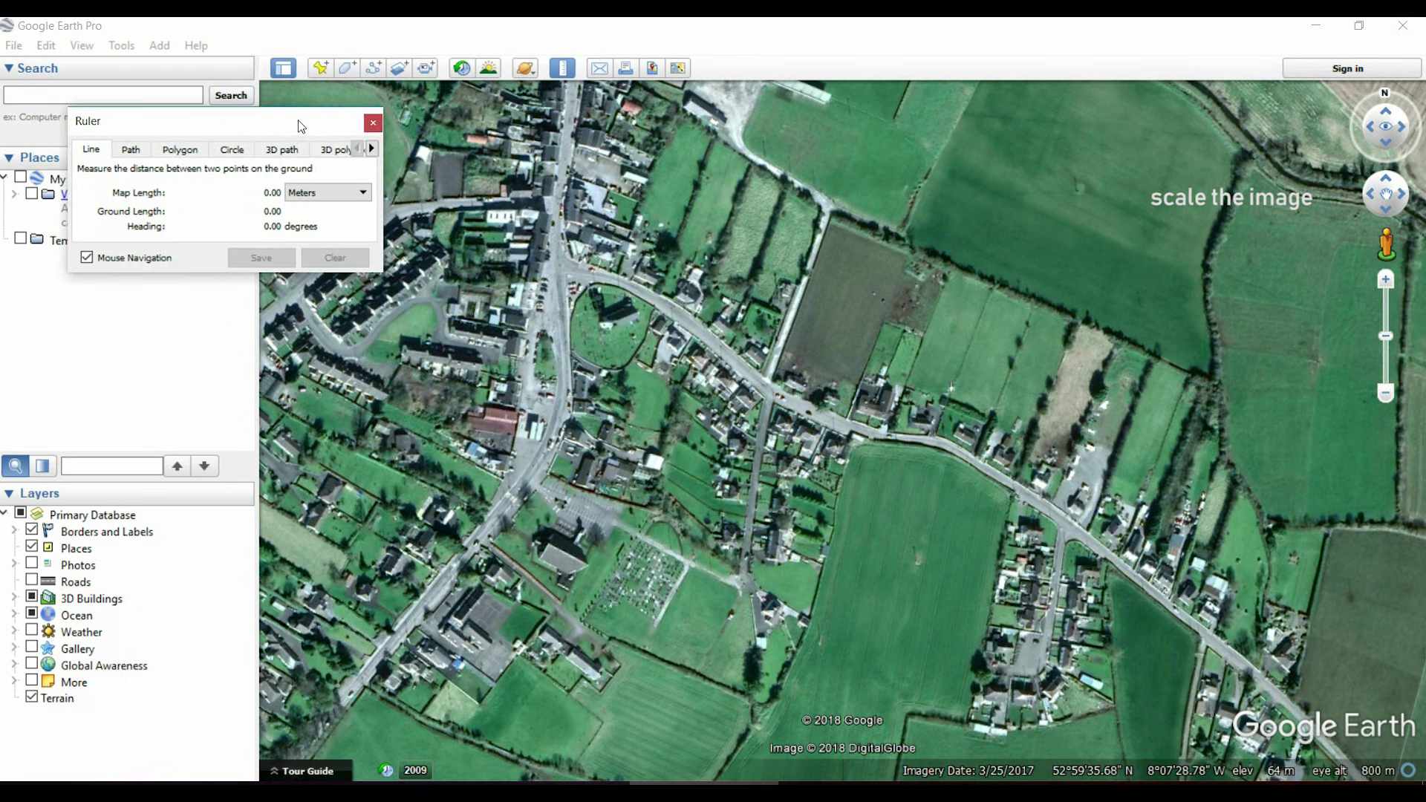
- Measure a 1,024.82 m ruler line from the town crossroads east to the field hedge
scroll(572, 262, "up", 4)
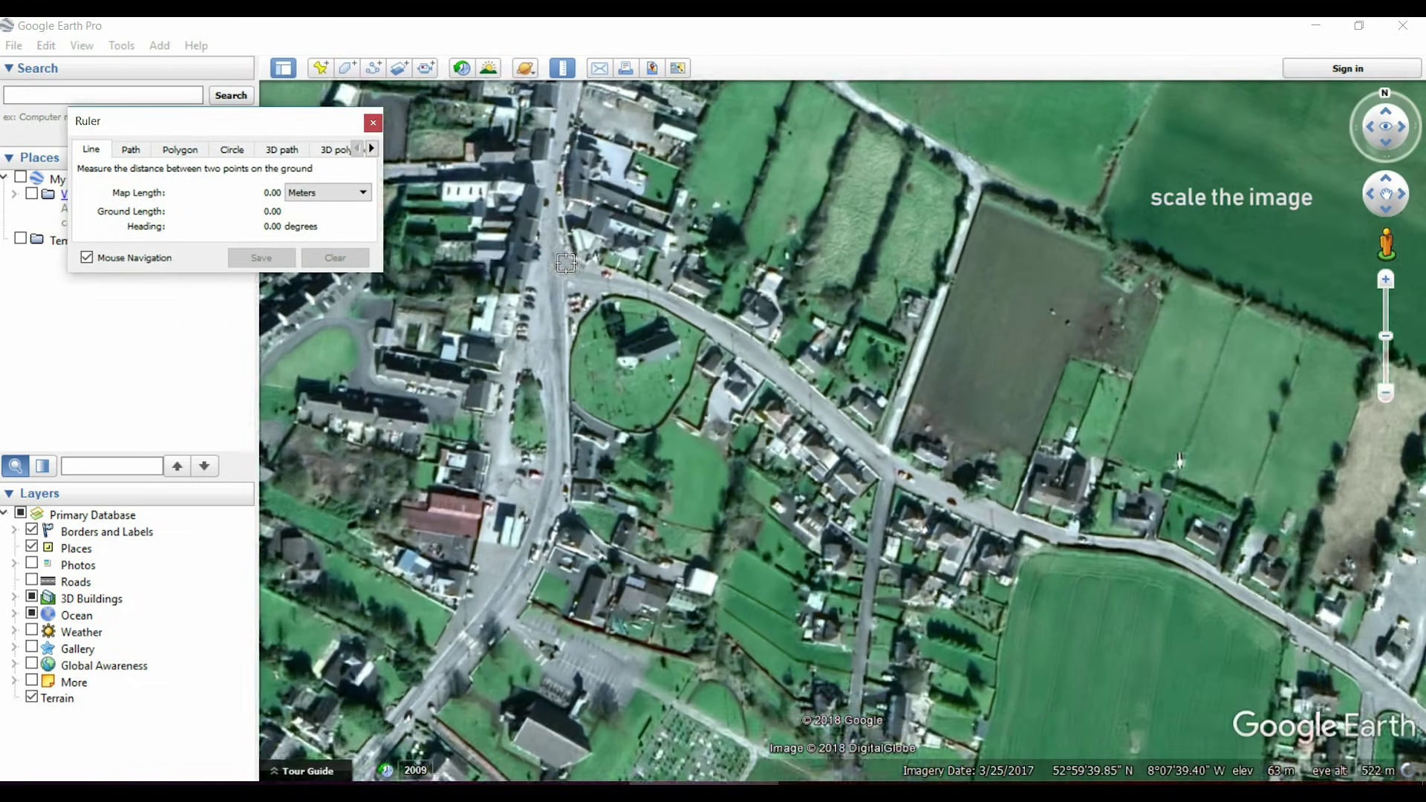
scroll(565, 279, "up", 3)
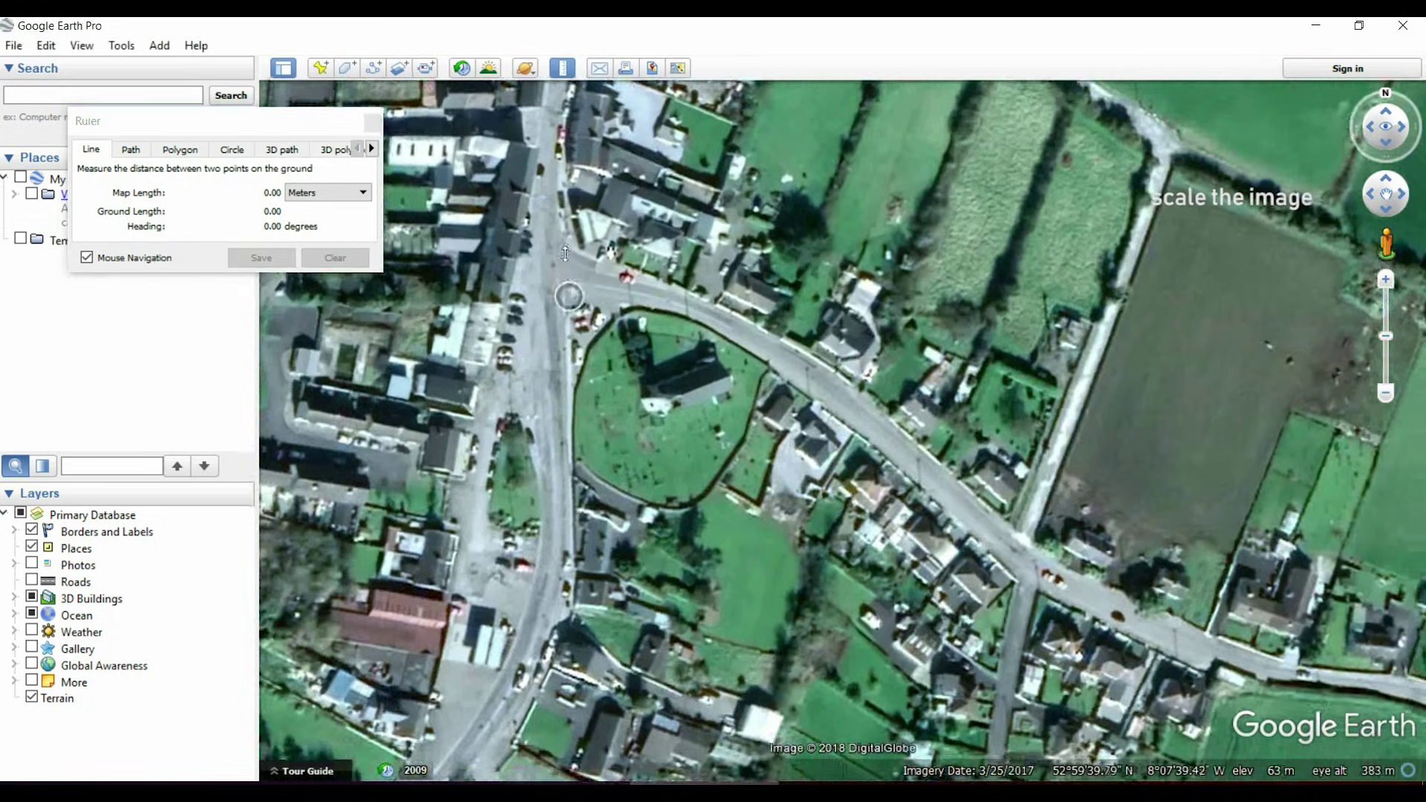
scroll(558, 280, "up", 2)
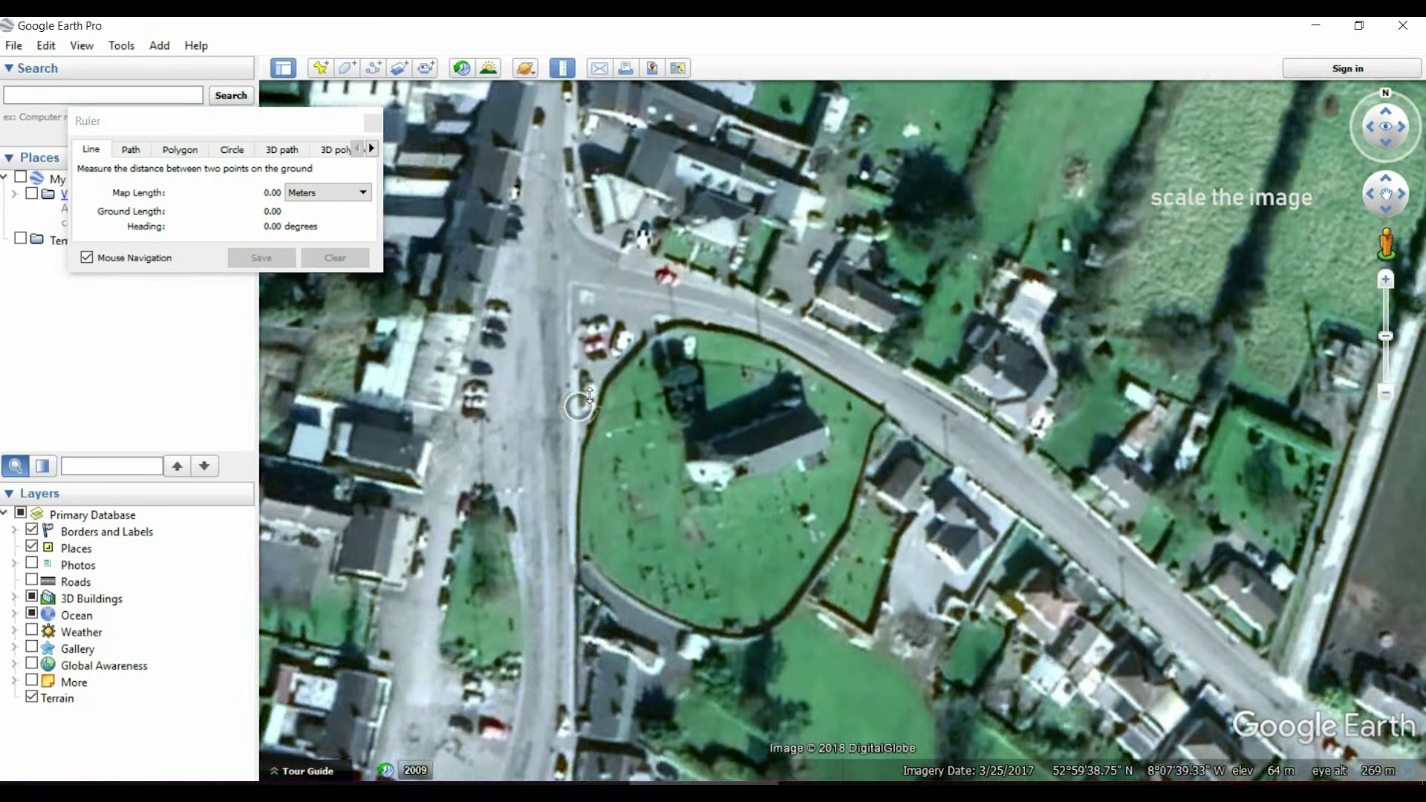
scroll(572, 312, "up", 1)
scroll(550, 269, "up", 3)
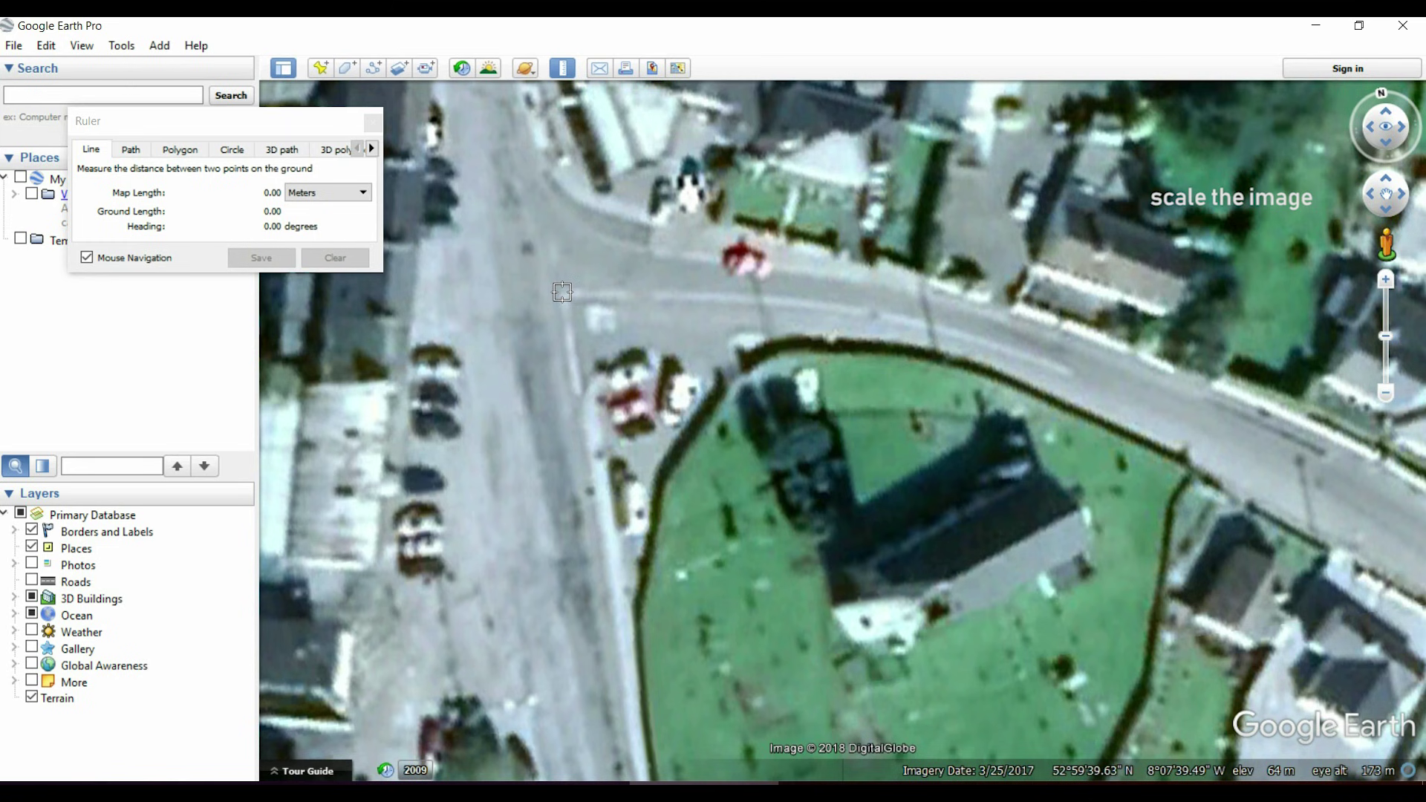
left_click(562, 292)
scroll(710, 305, "down", 5)
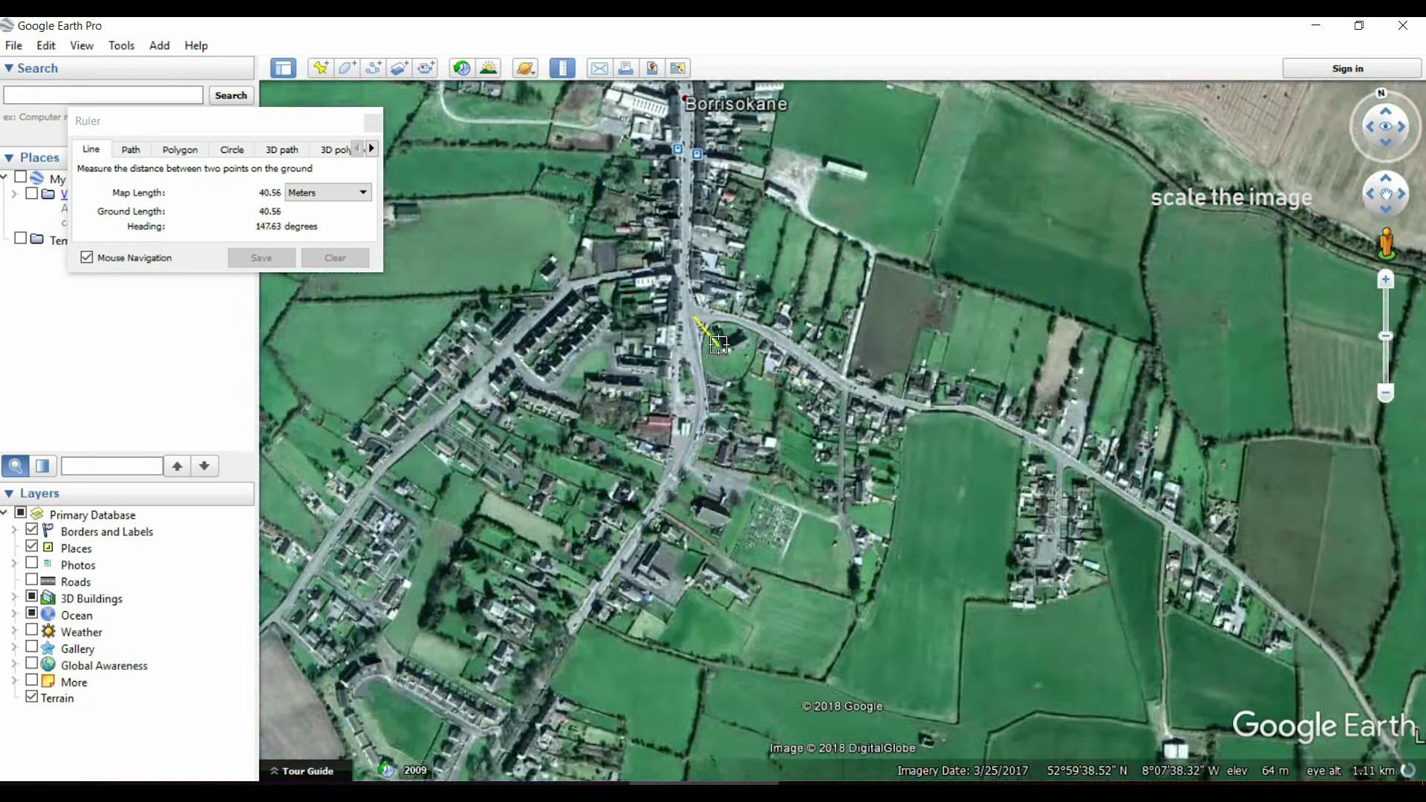
scroll(1239, 594, "down", 3)
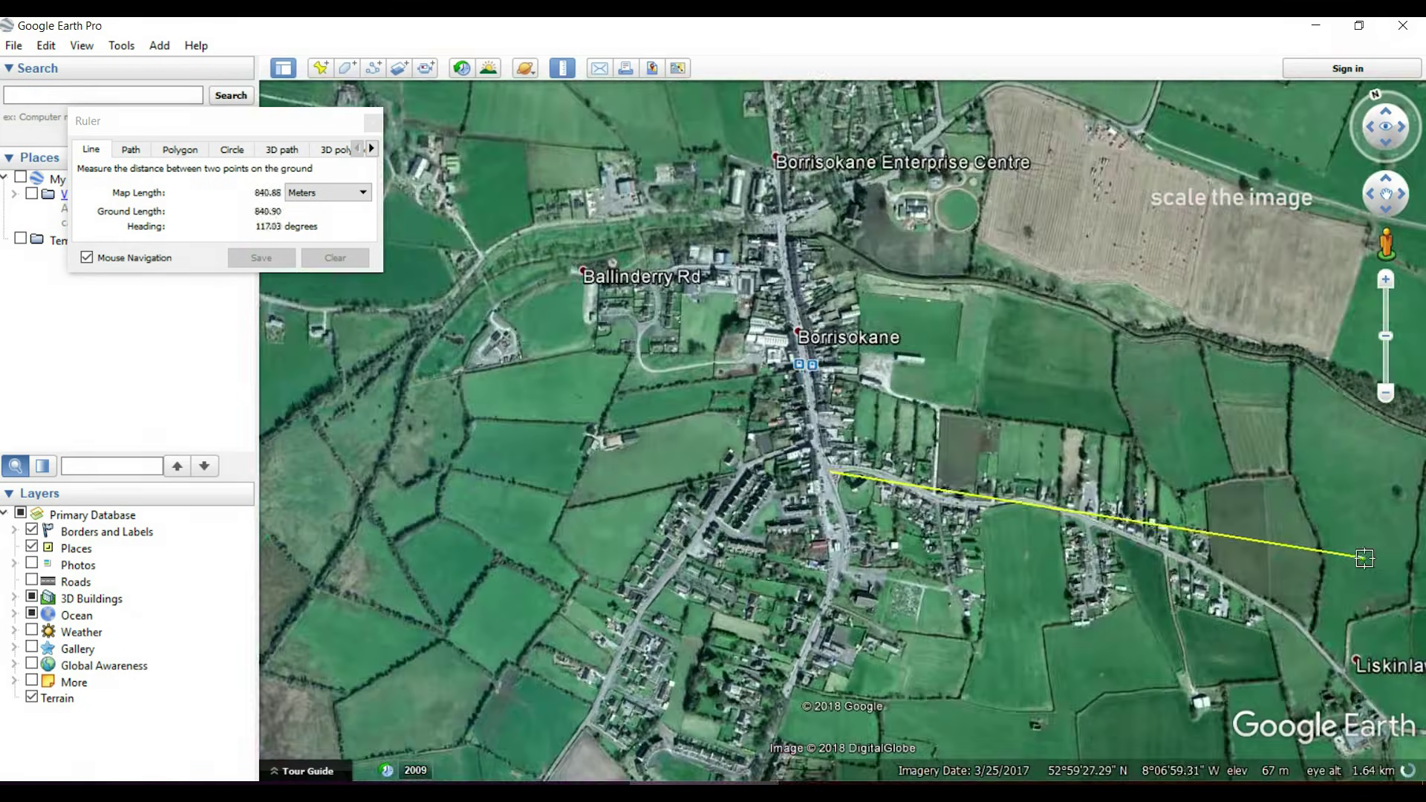
scroll(923, 408, "up", 5)
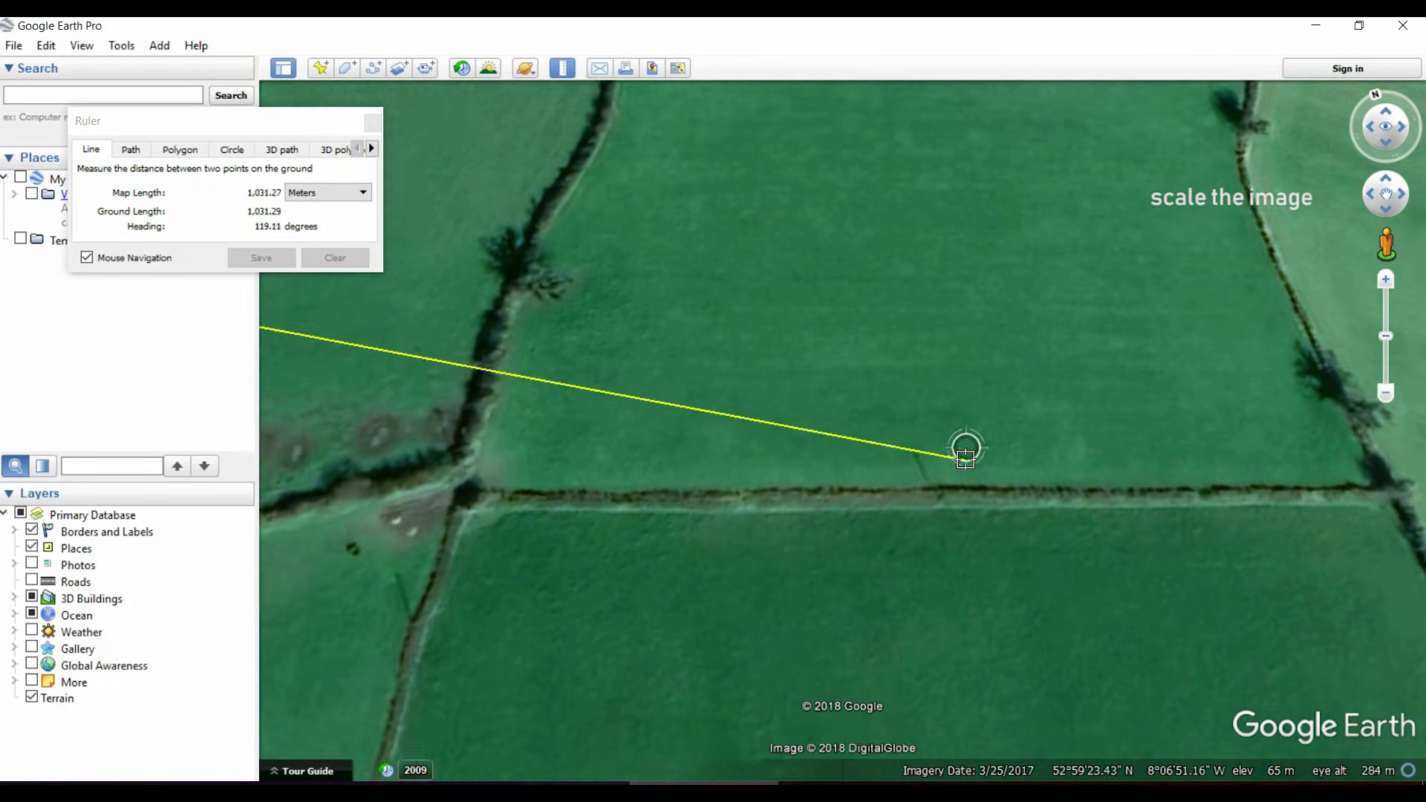
left_click(929, 489)
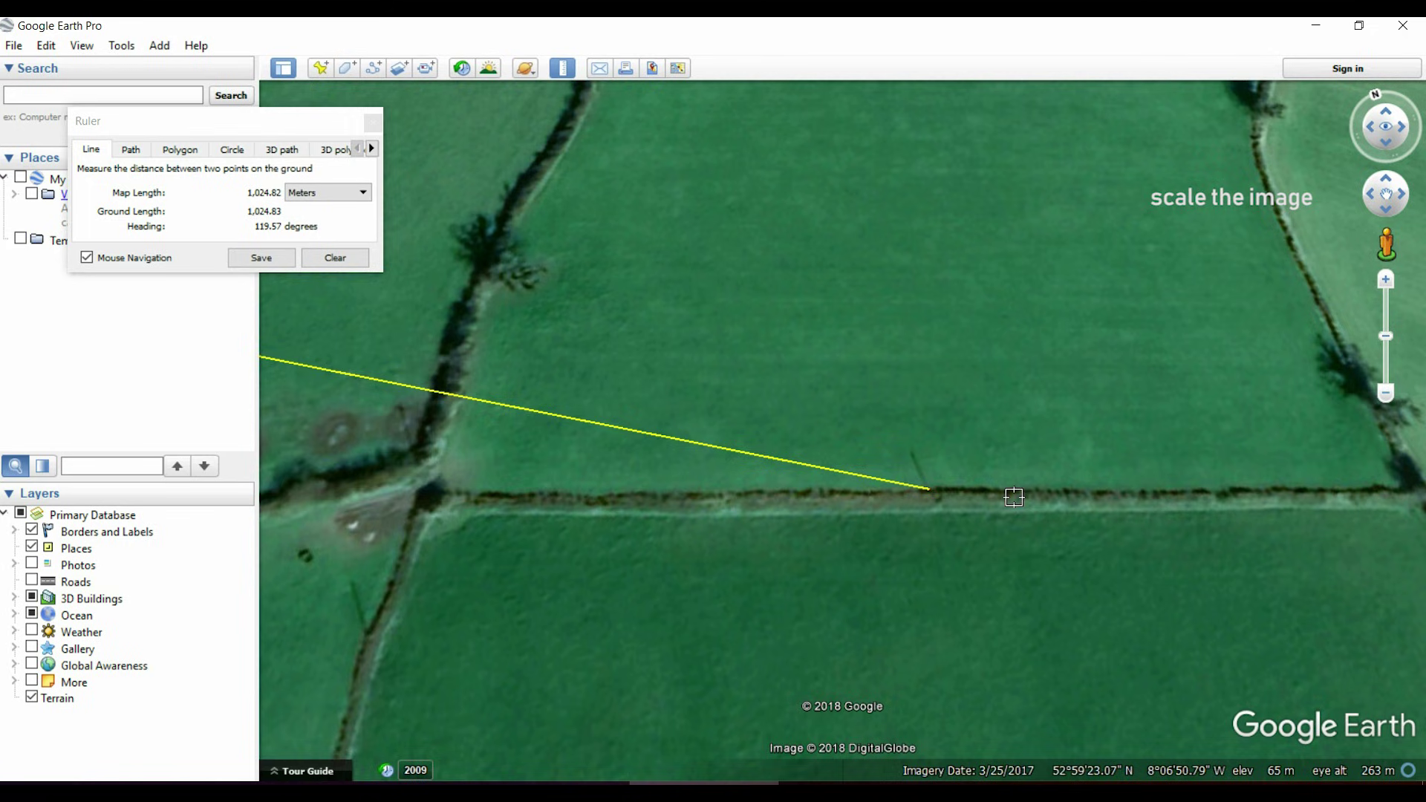
scroll(1027, 479, "down", 3)
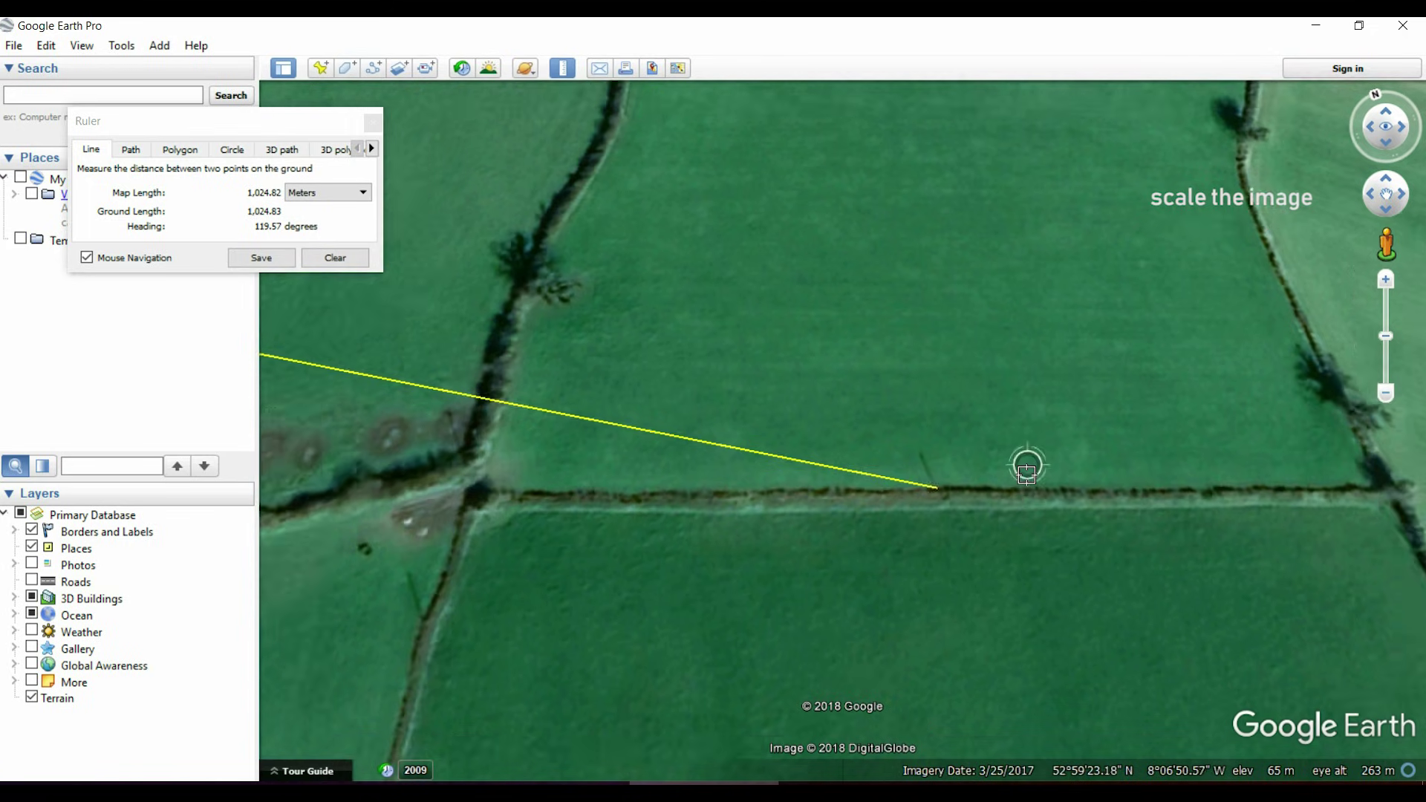
scroll(1027, 476, "down", 3)
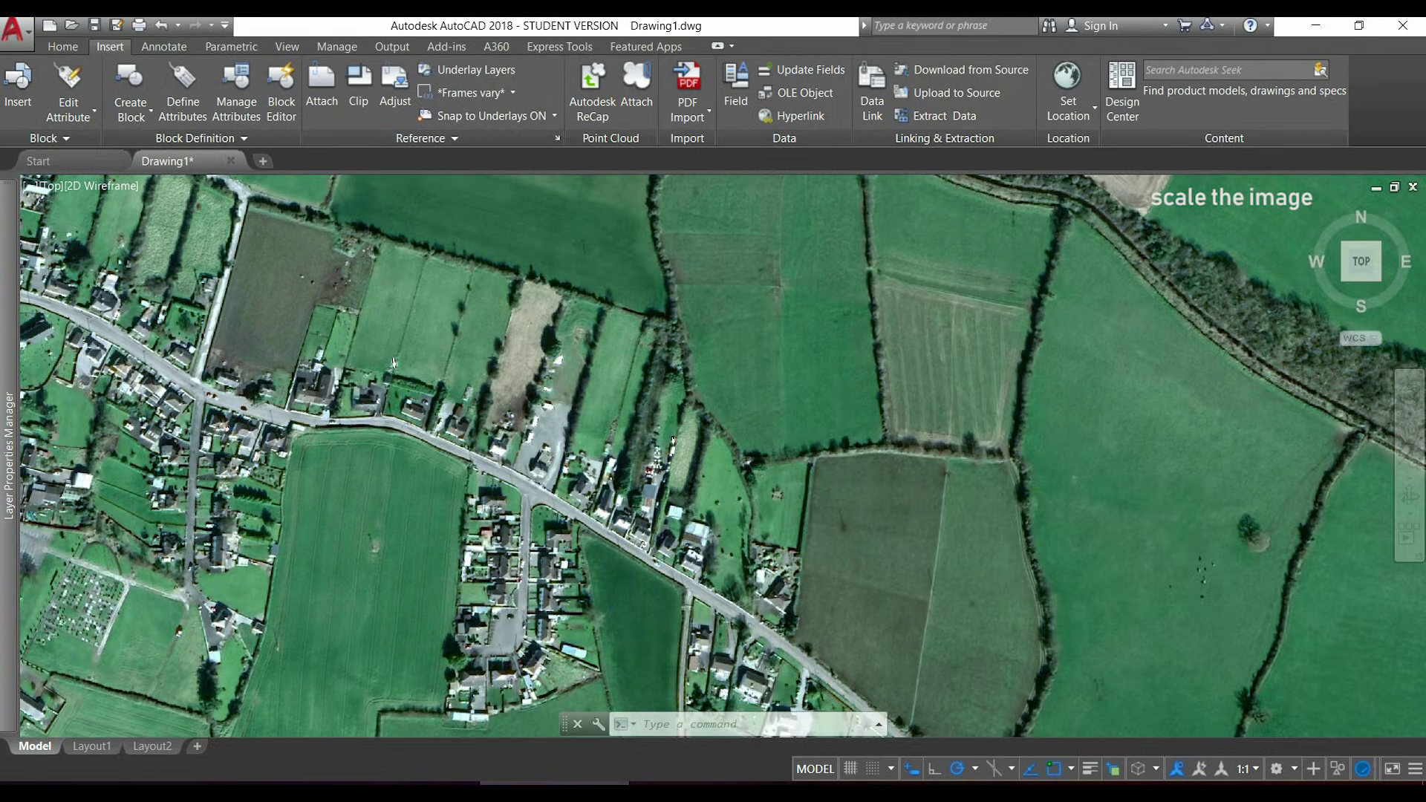
- Start scaling the aerial image from its lower-left corner as base, using the Reference option
scroll(766, 410, "down", 2)
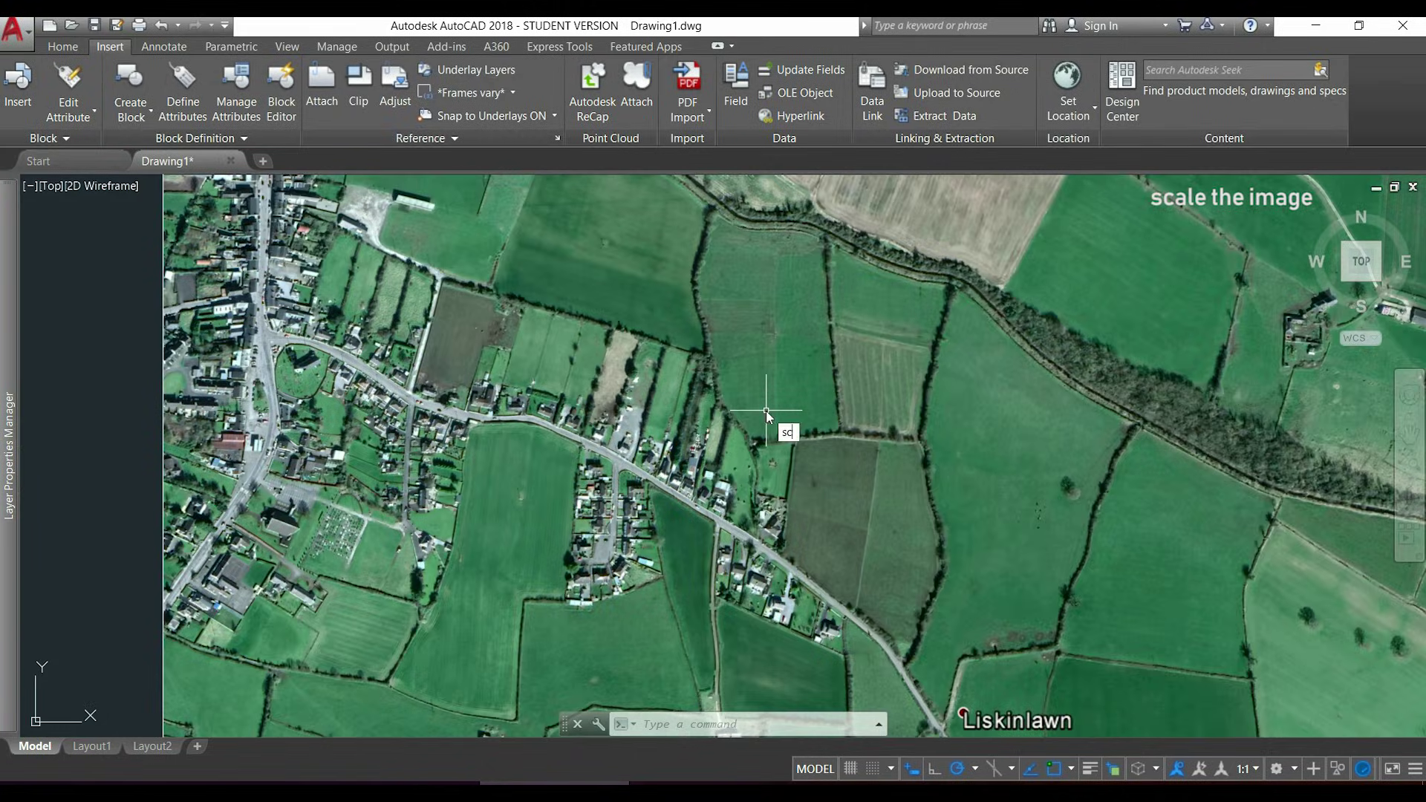
key("Return")
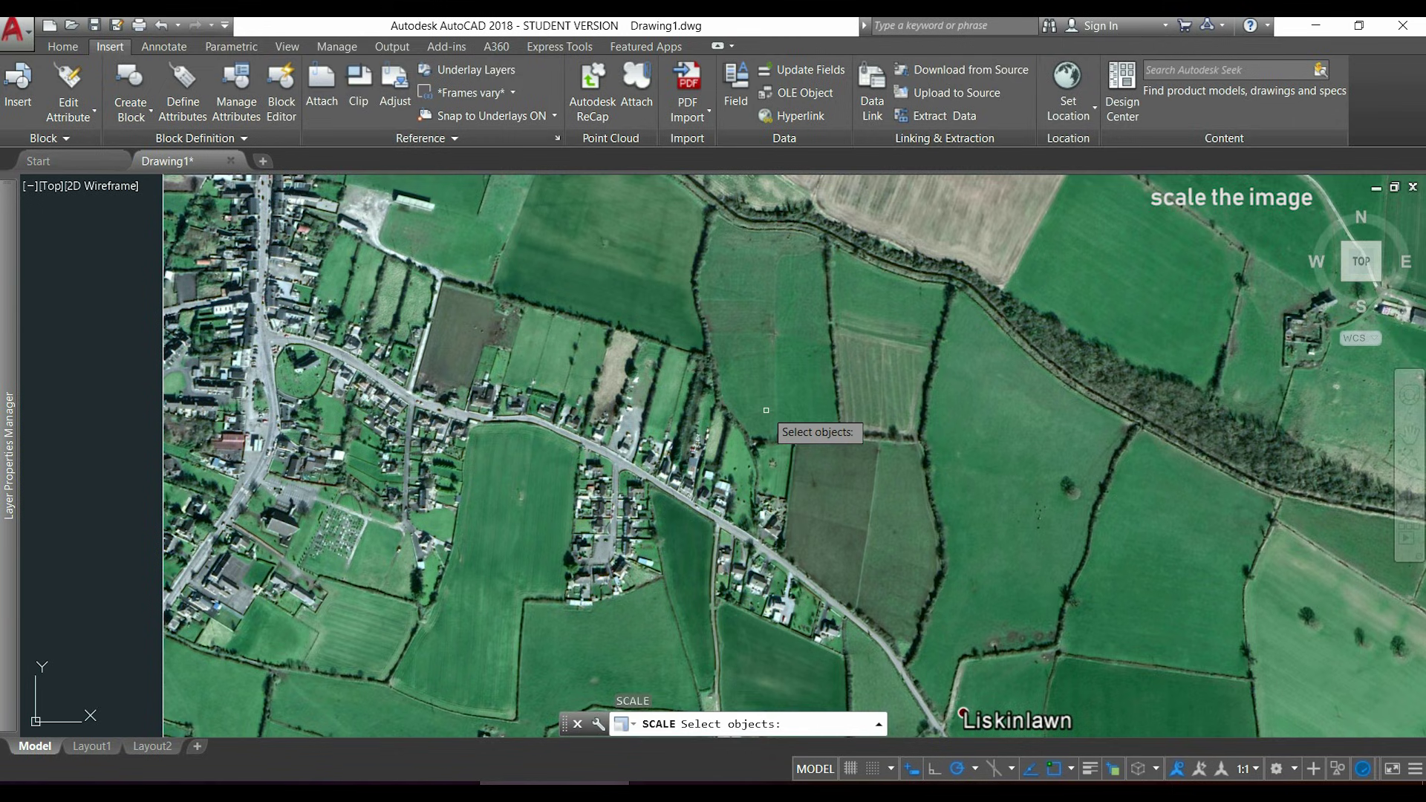
left_click(163, 269)
key("Return")
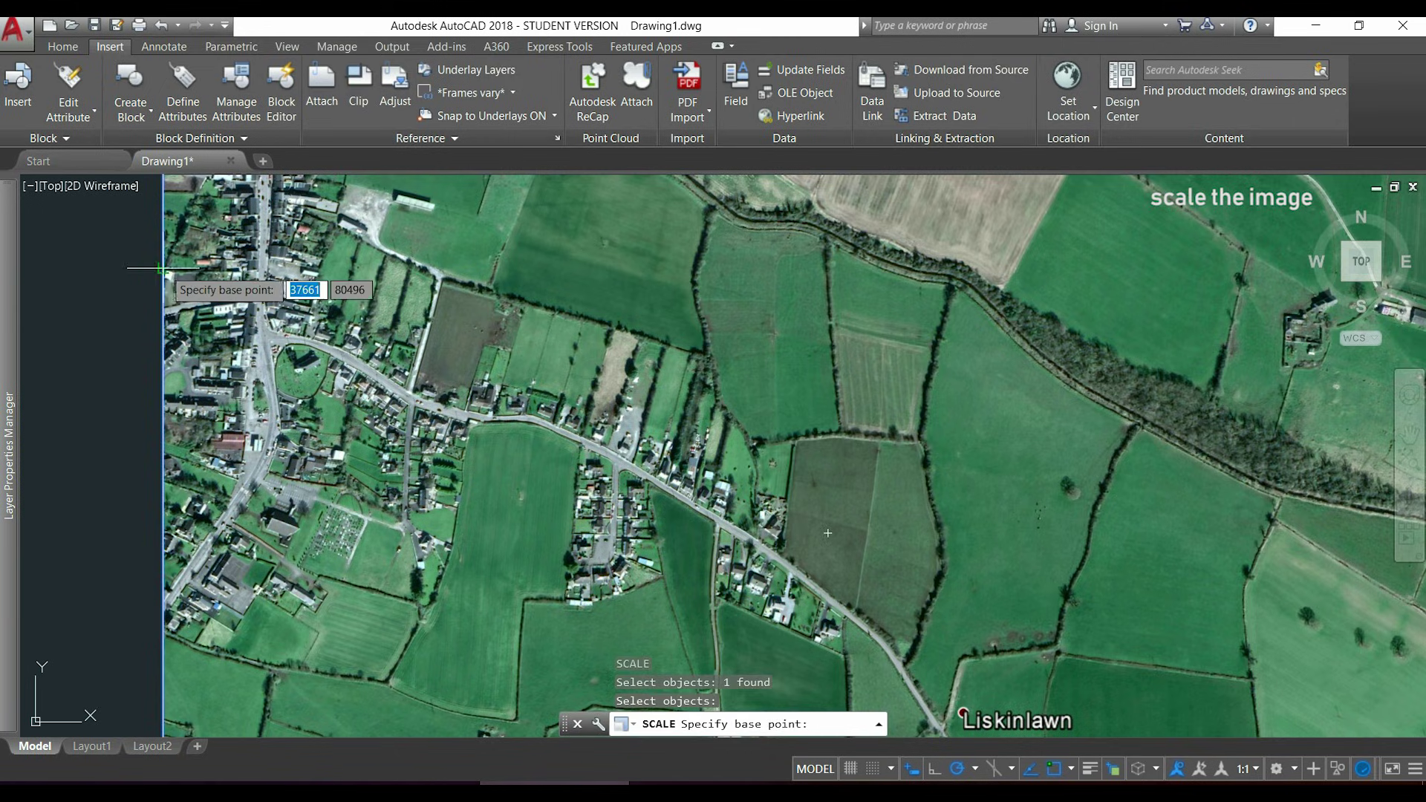
scroll(178, 266, "down", 5)
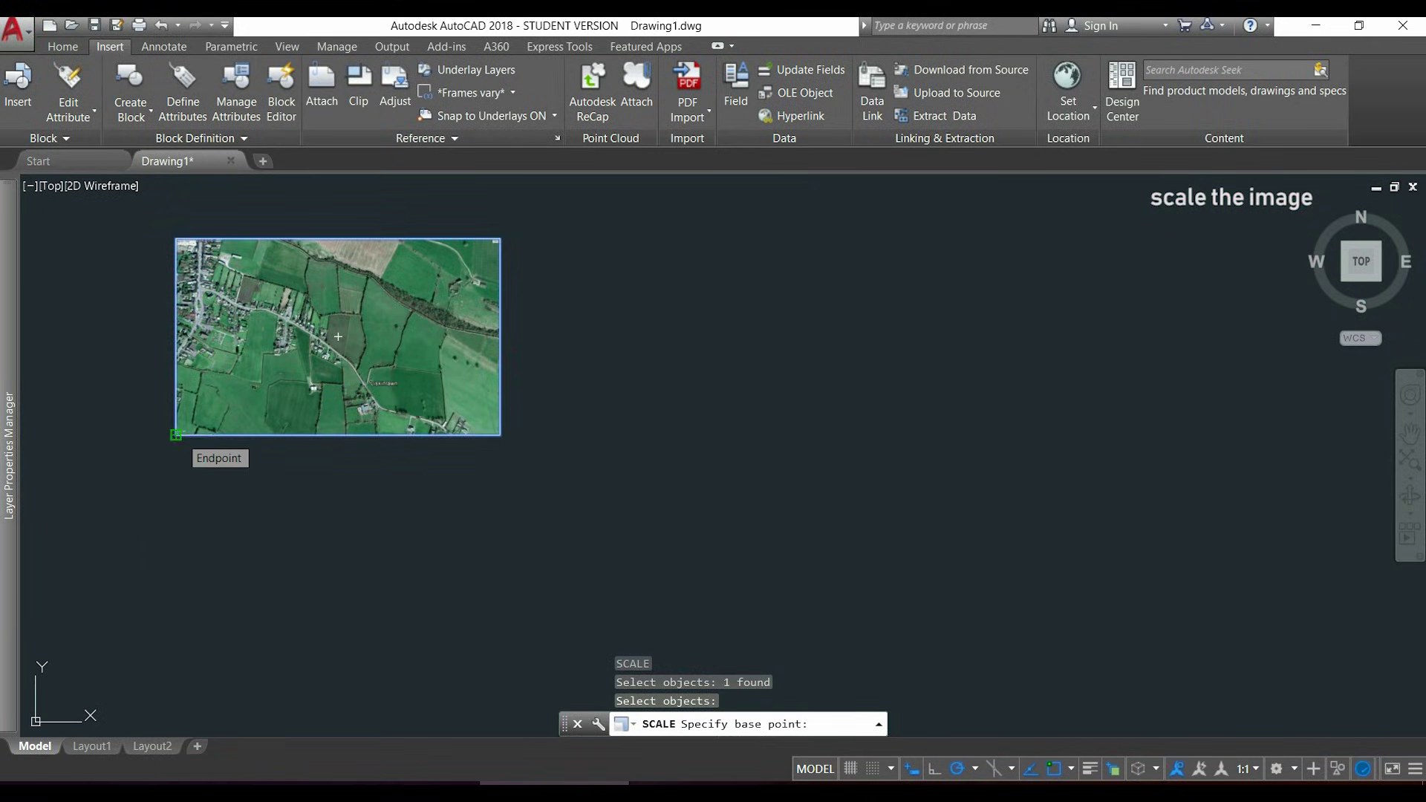
left_click(176, 435)
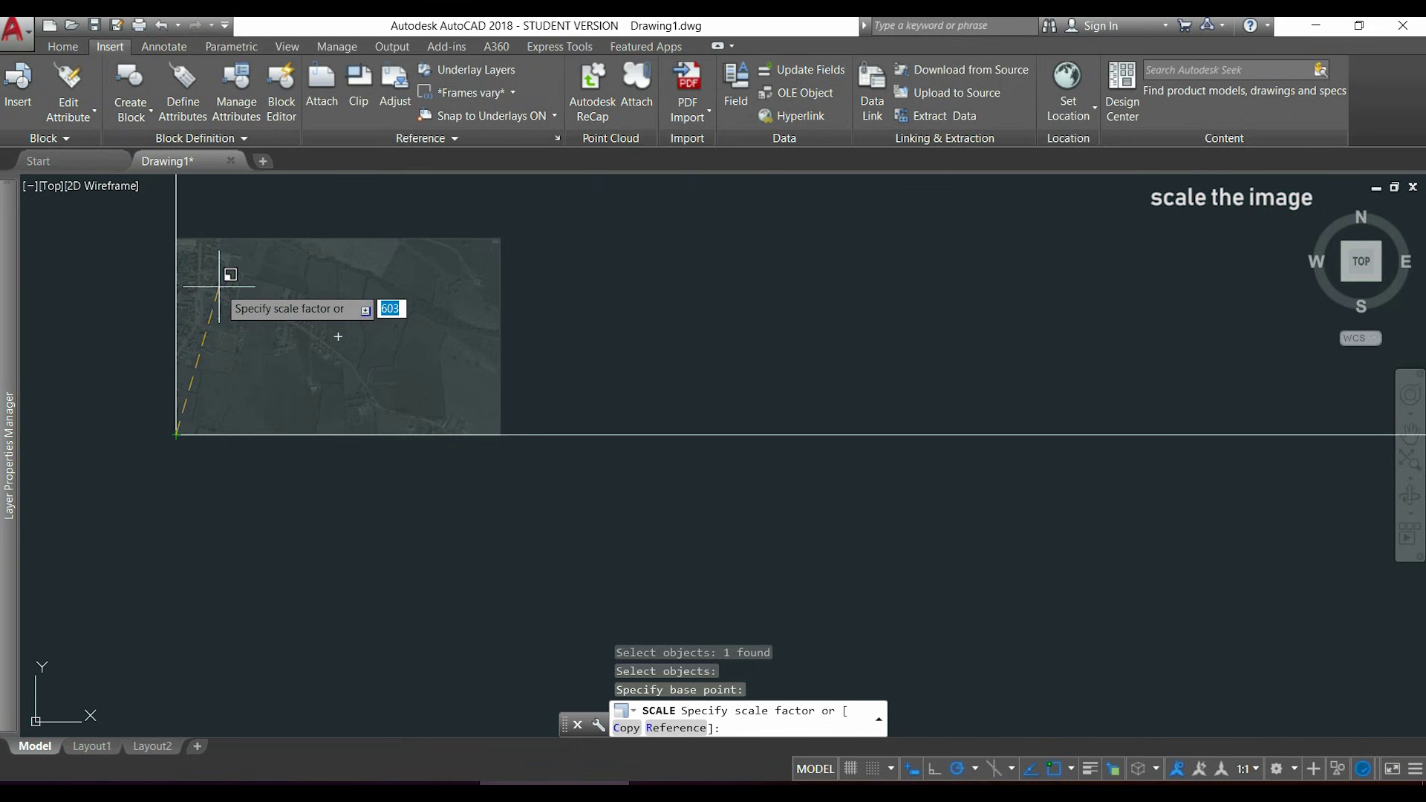
type("r")
key("Return")
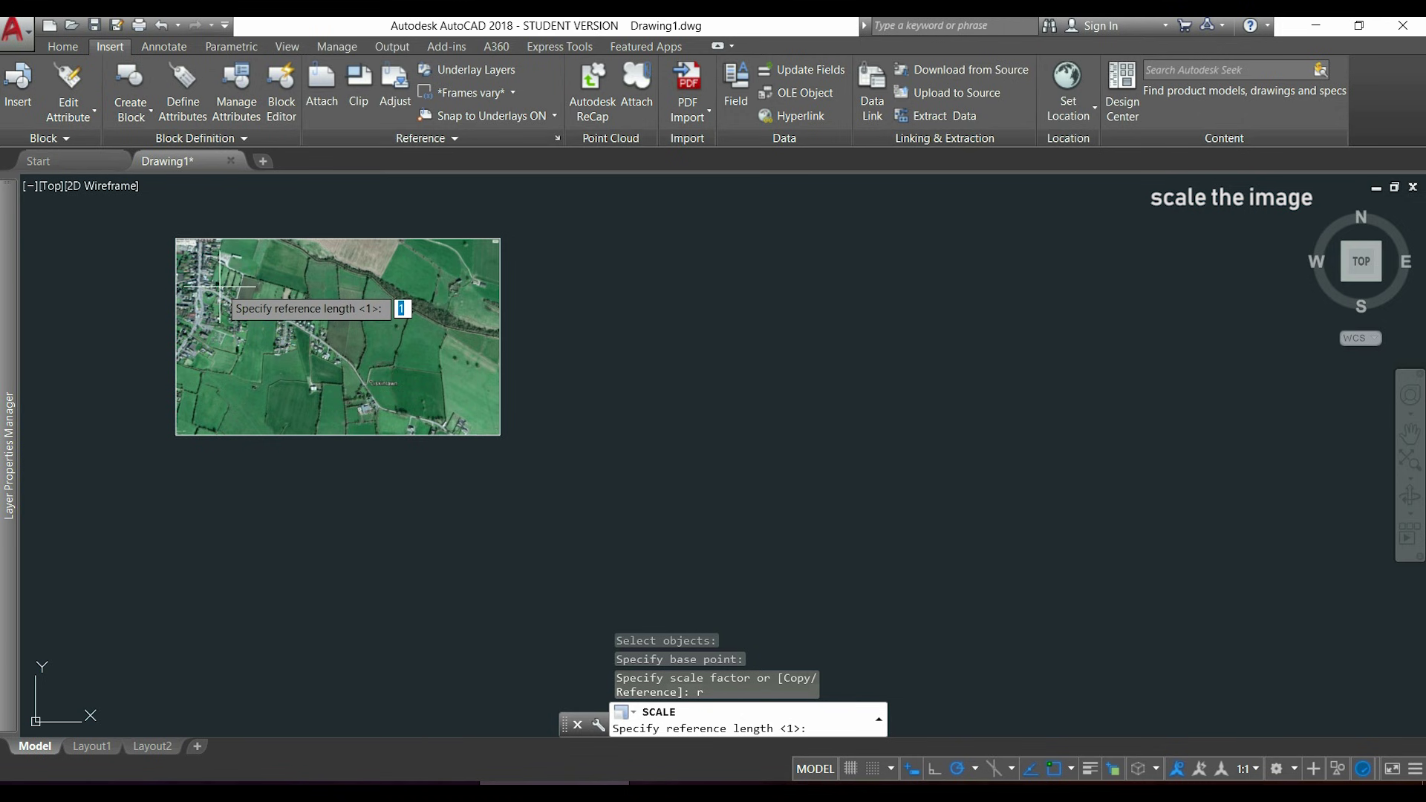
- Pick the crossroads-to-hedge reference line and give it a new length of 1024.82
scroll(219, 286, "up", 6)
scroll(135, 306, "up", 8)
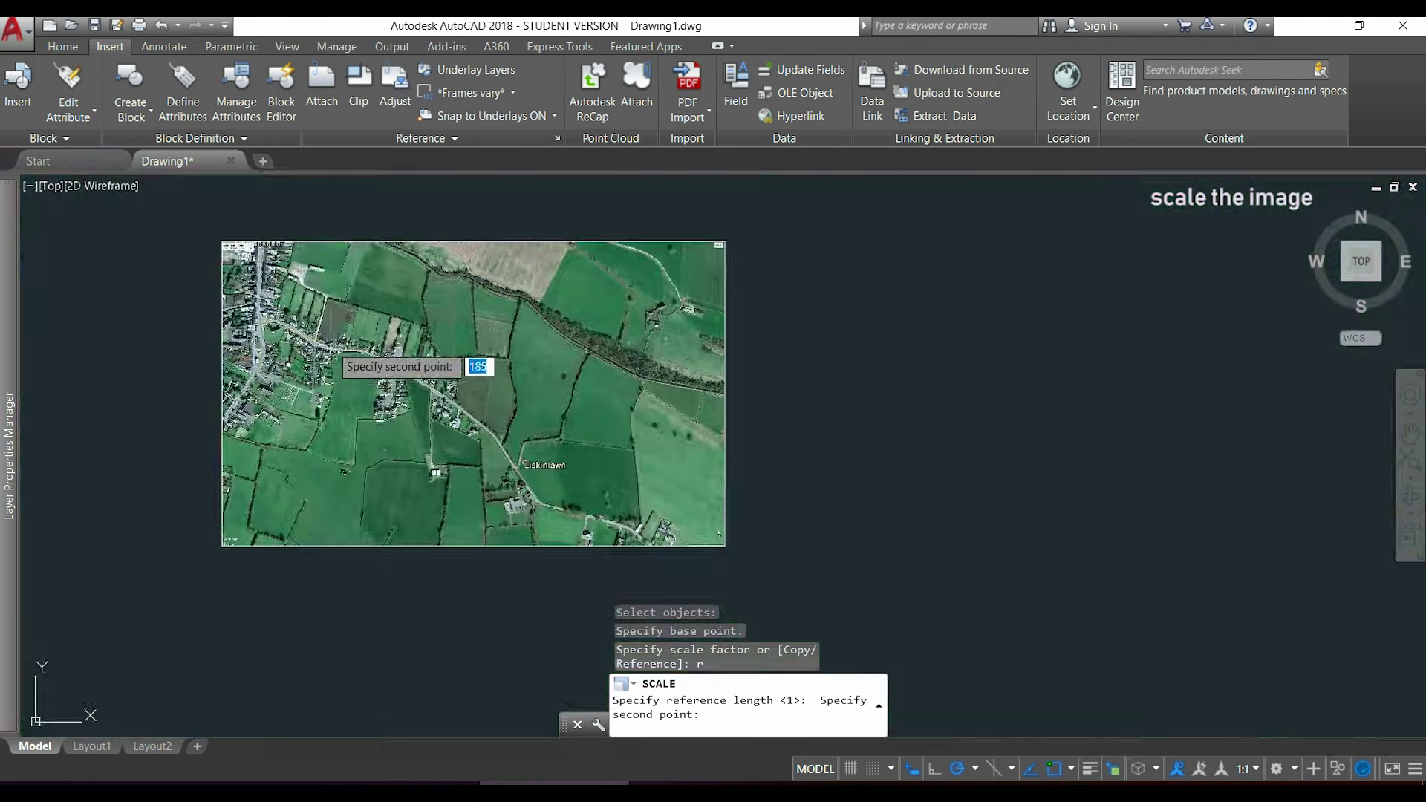
scroll(427, 368, "up", 5)
scroll(802, 388, "up", 2)
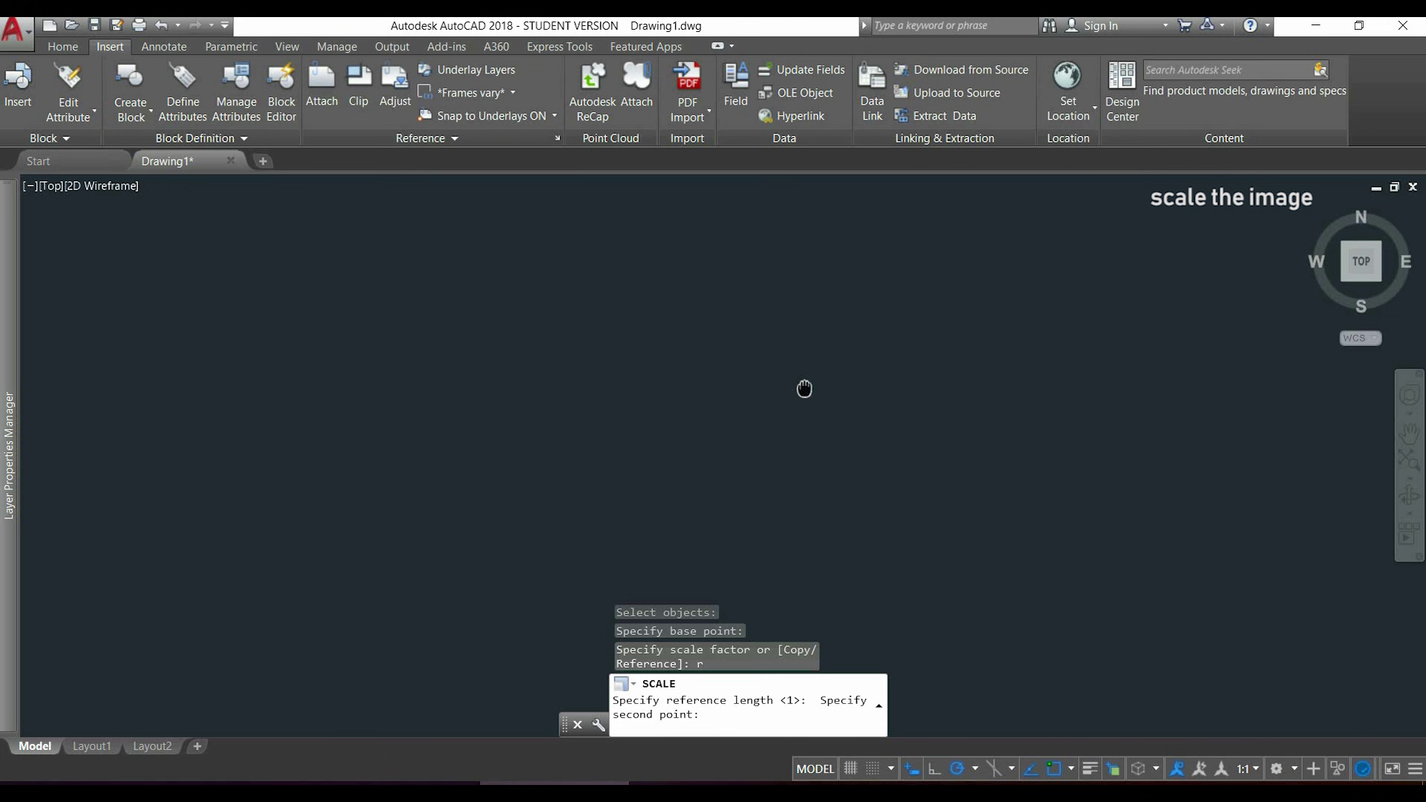
scroll(974, 561, "up", 5)
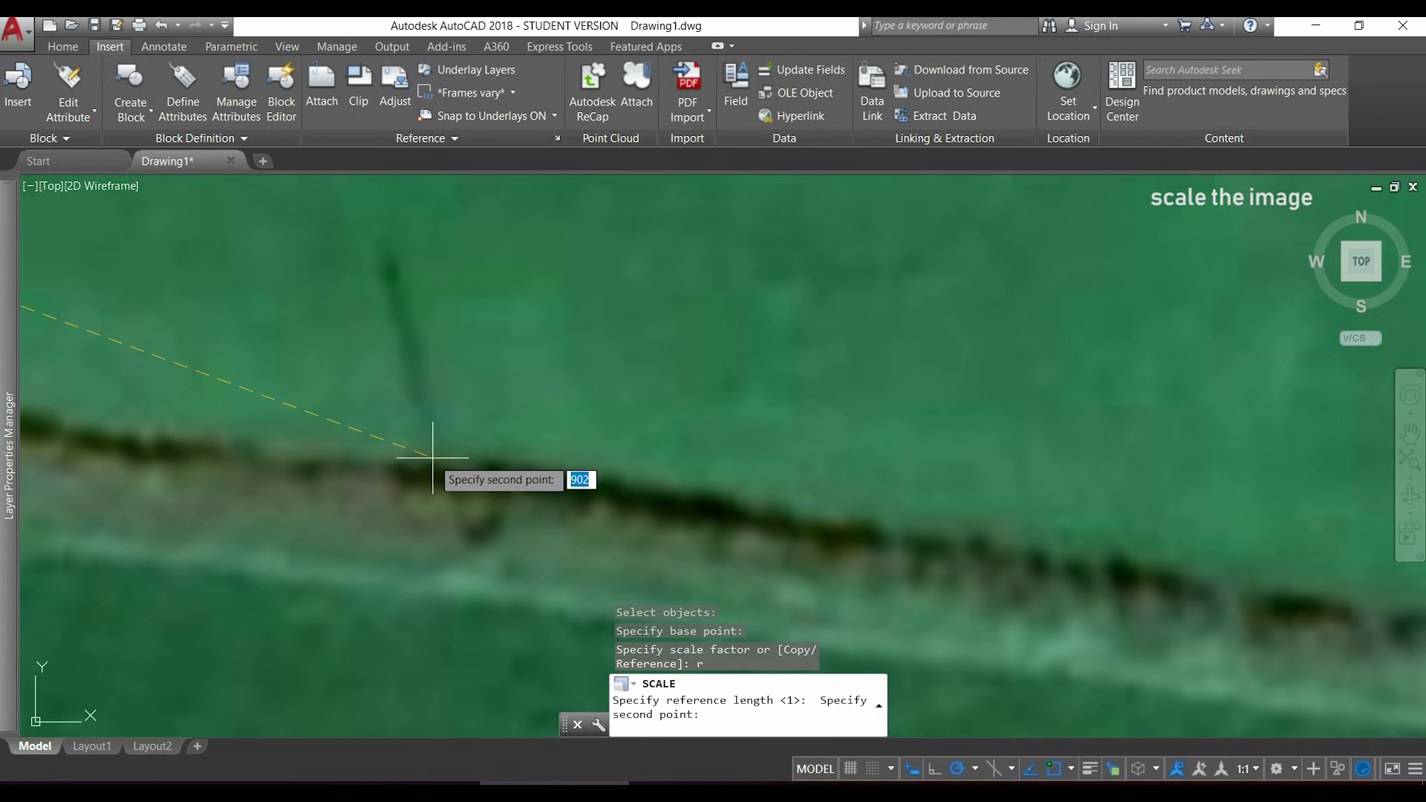
left_click(429, 458)
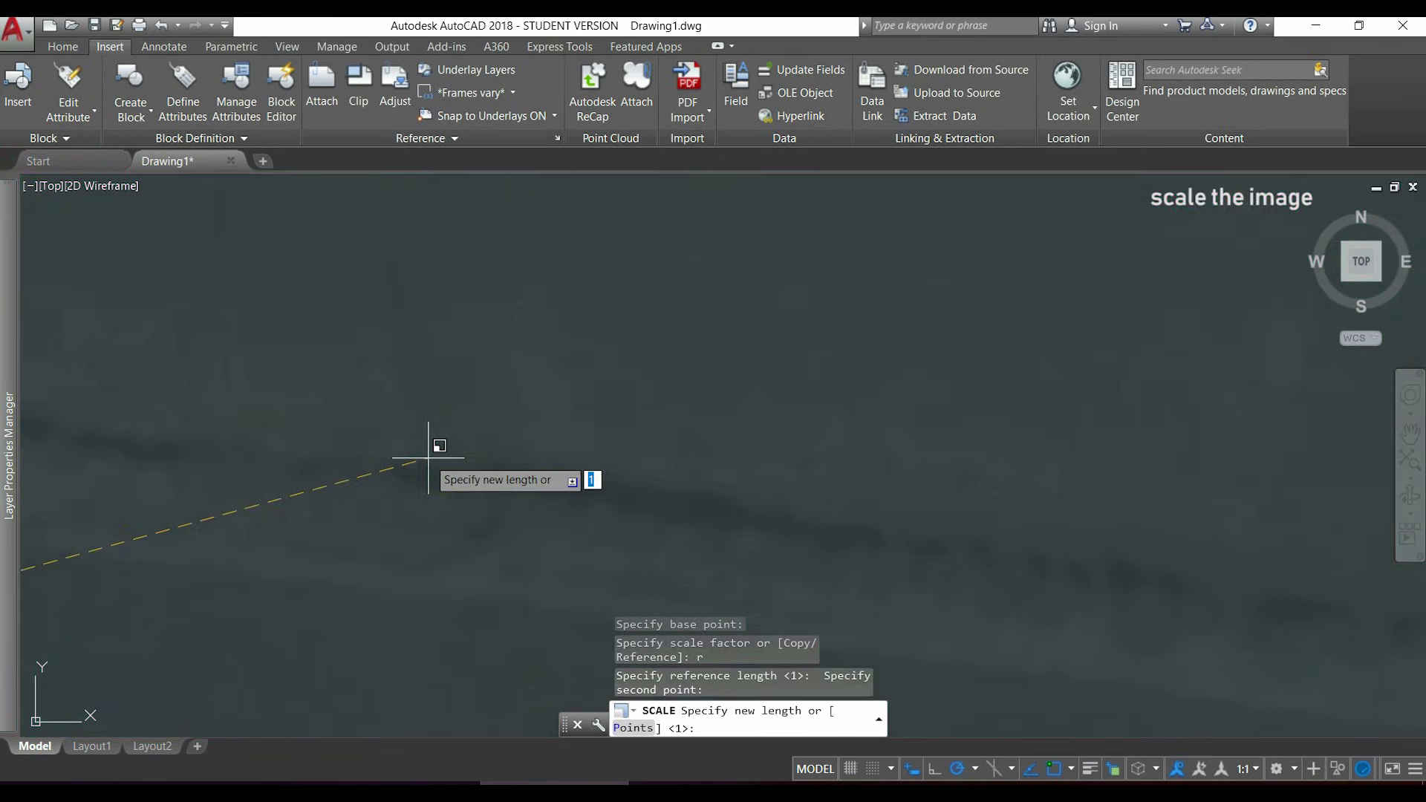
key("alt+Tab")
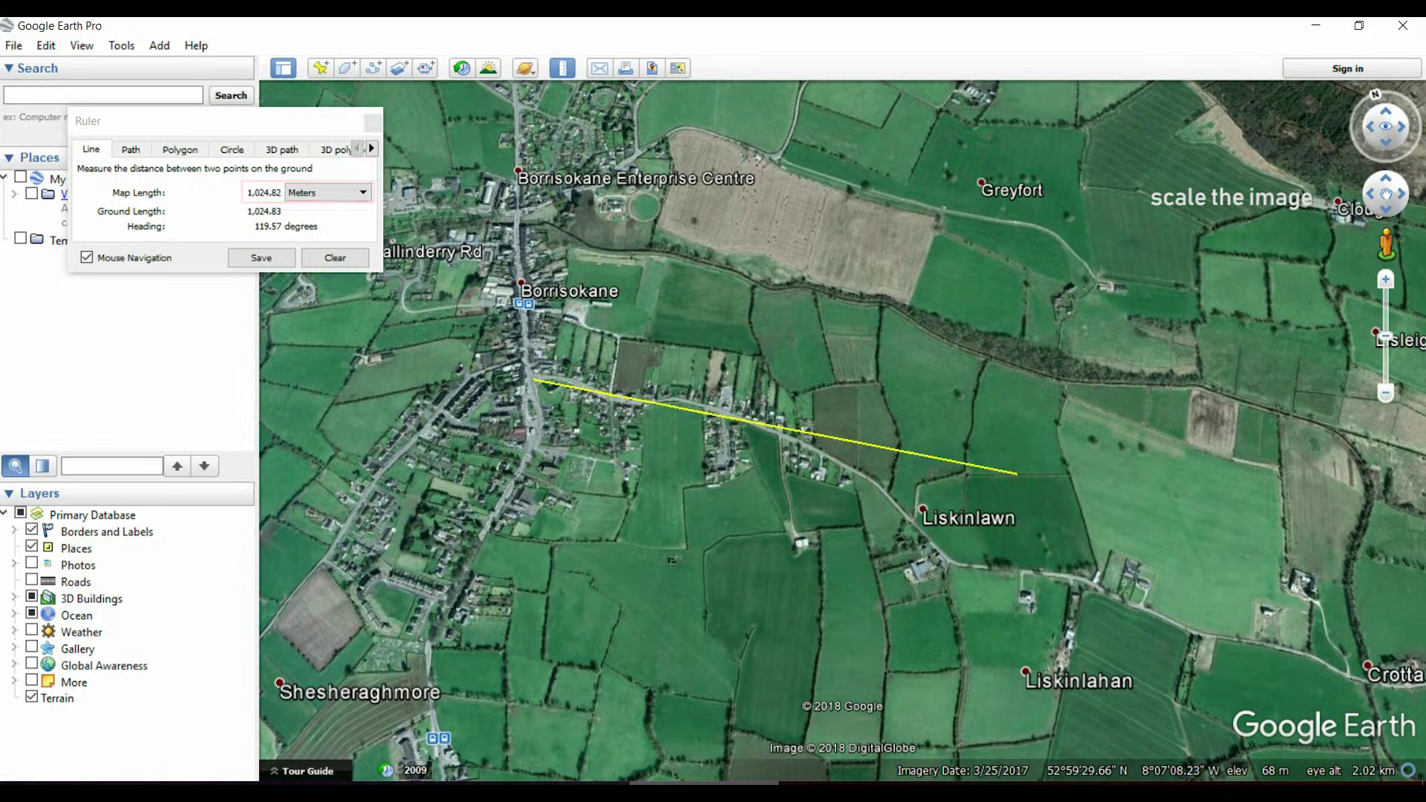
key("alt+Tab")
type("10")
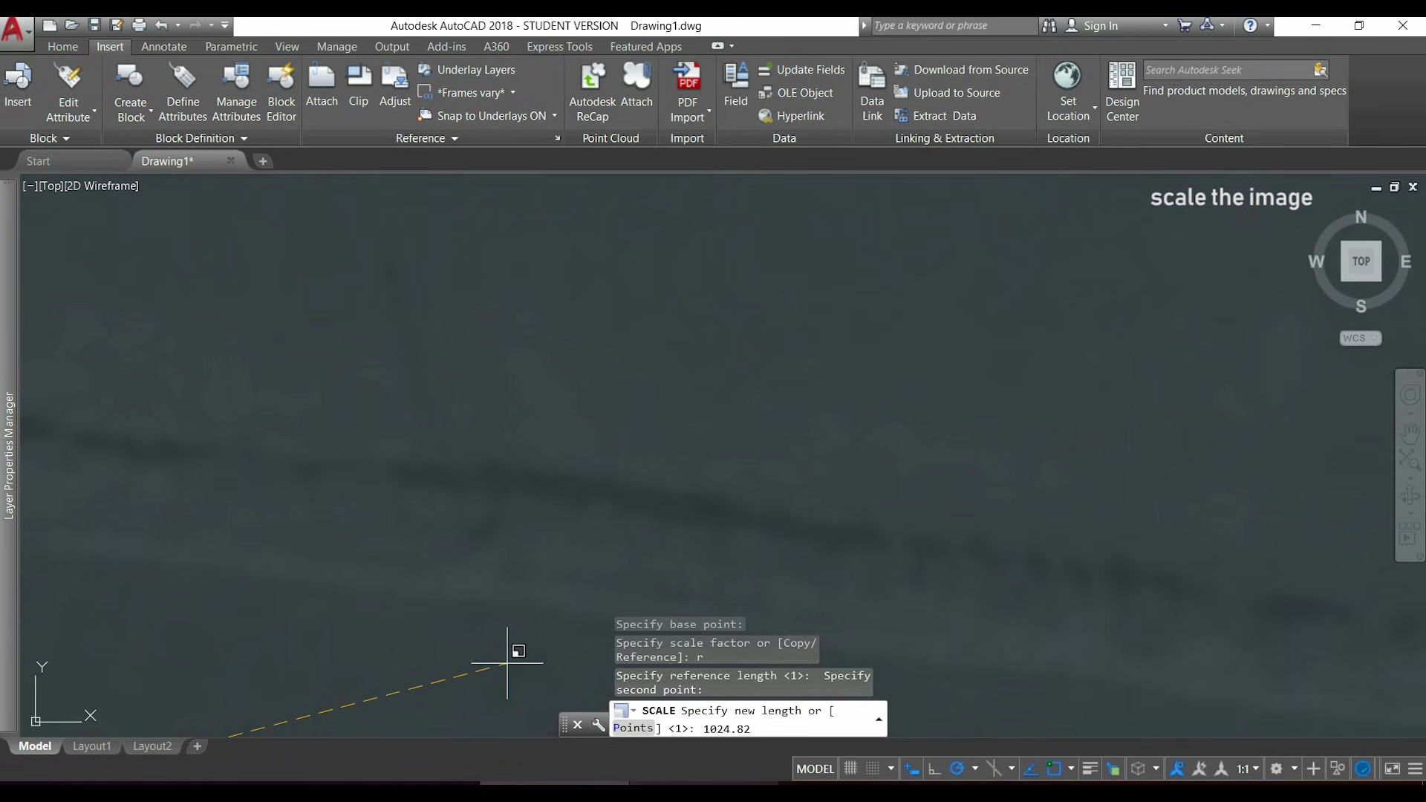
key("Return")
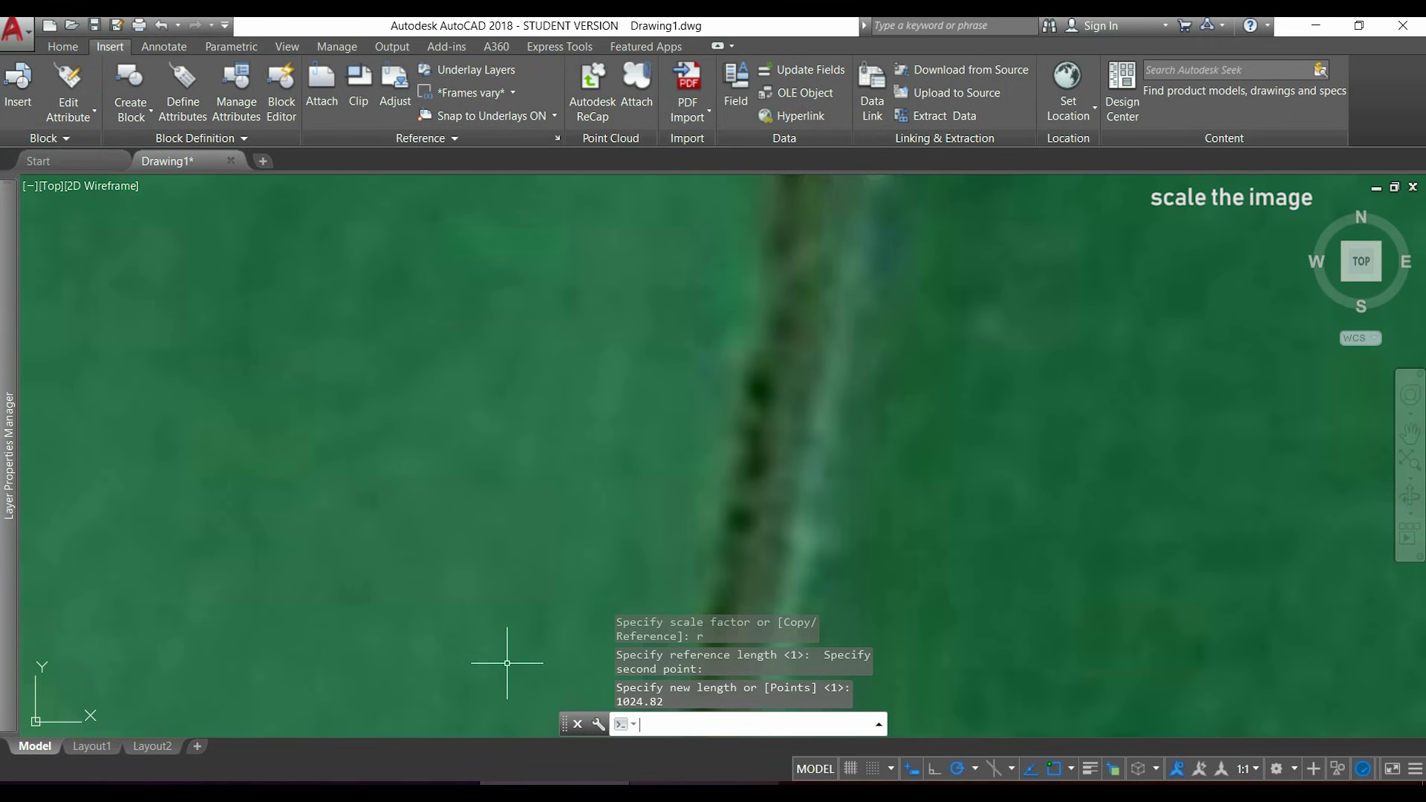
- Measure the road frontage from the road corner with DIST, reading about 31 units
scroll(650, 511, "down", 2)
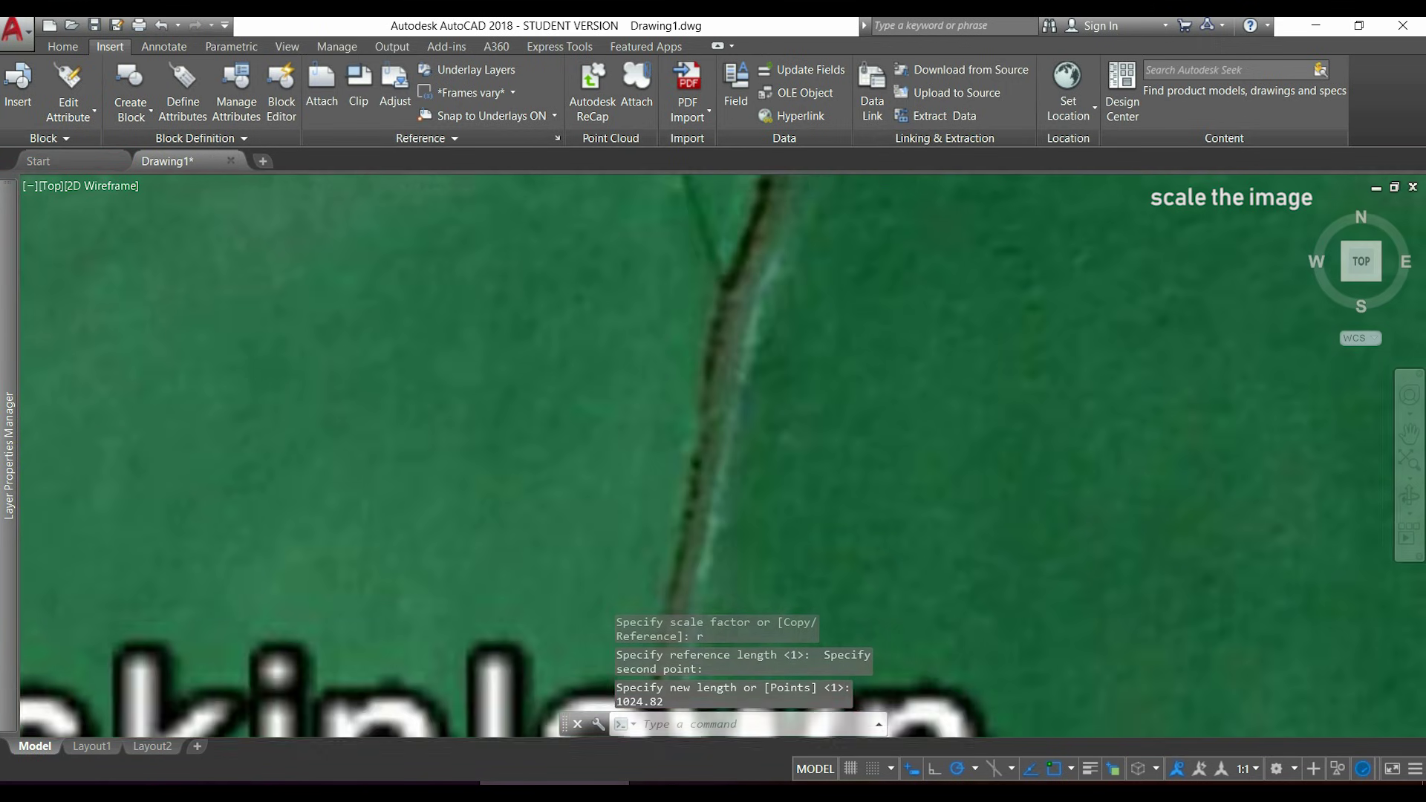
scroll(527, 451, "down", 10)
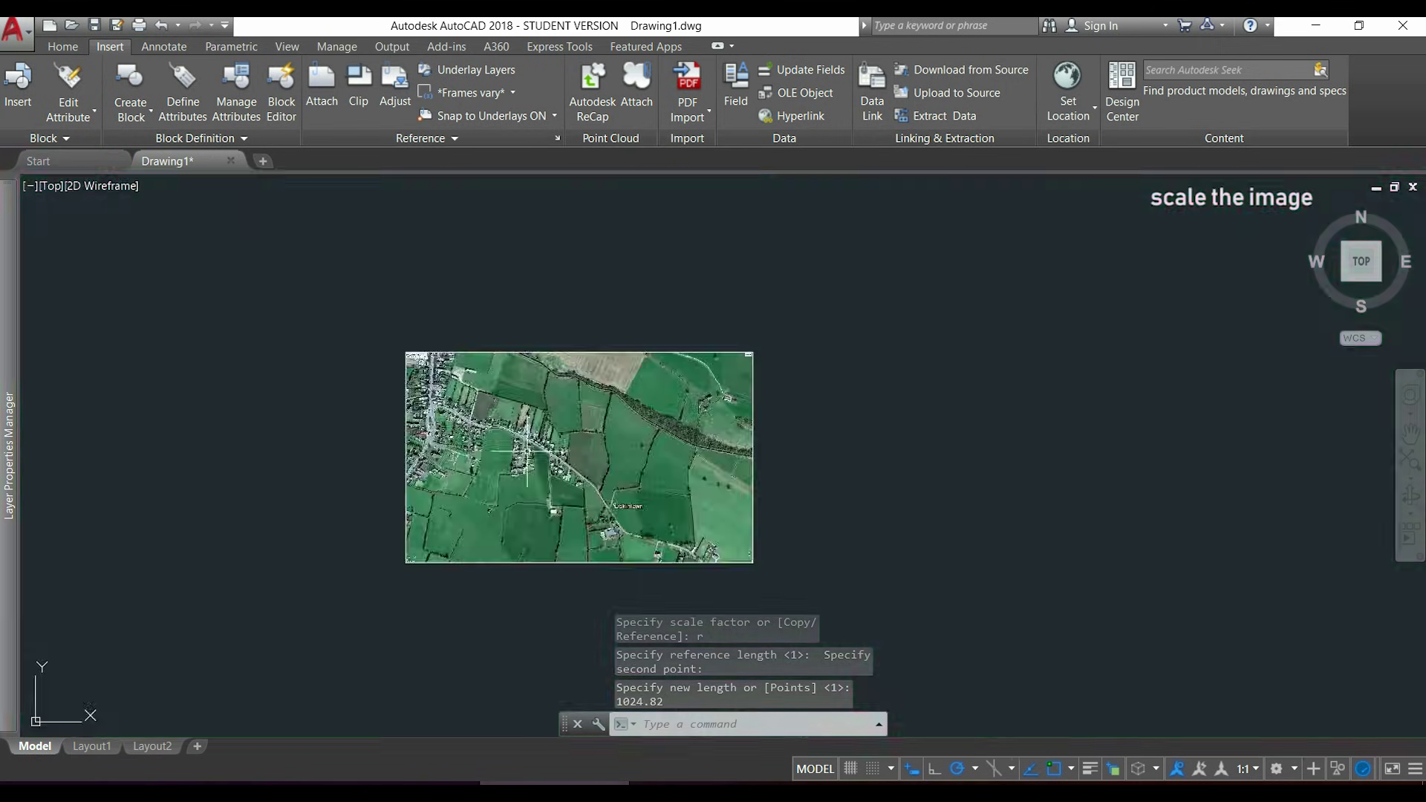
scroll(440, 422, "up", 4)
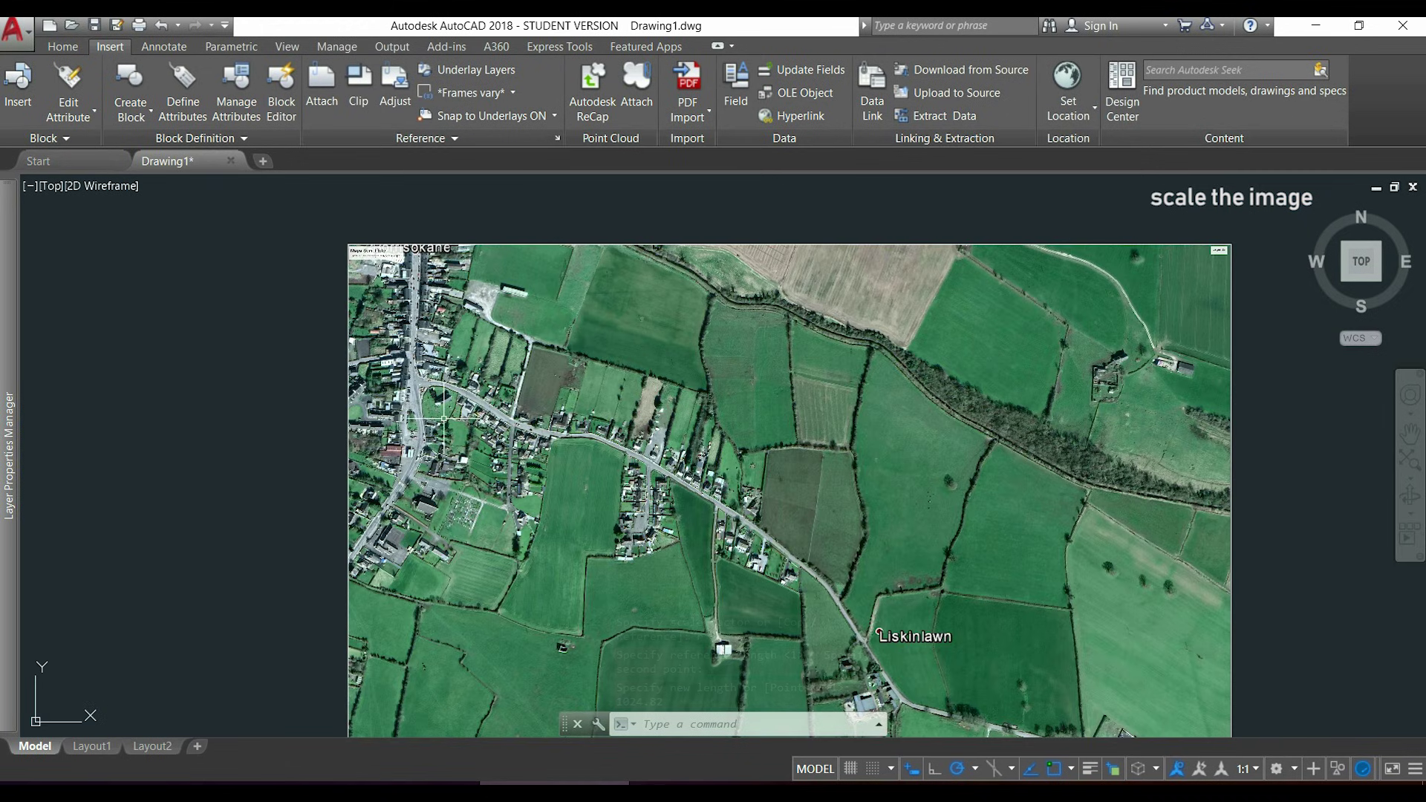
type("di")
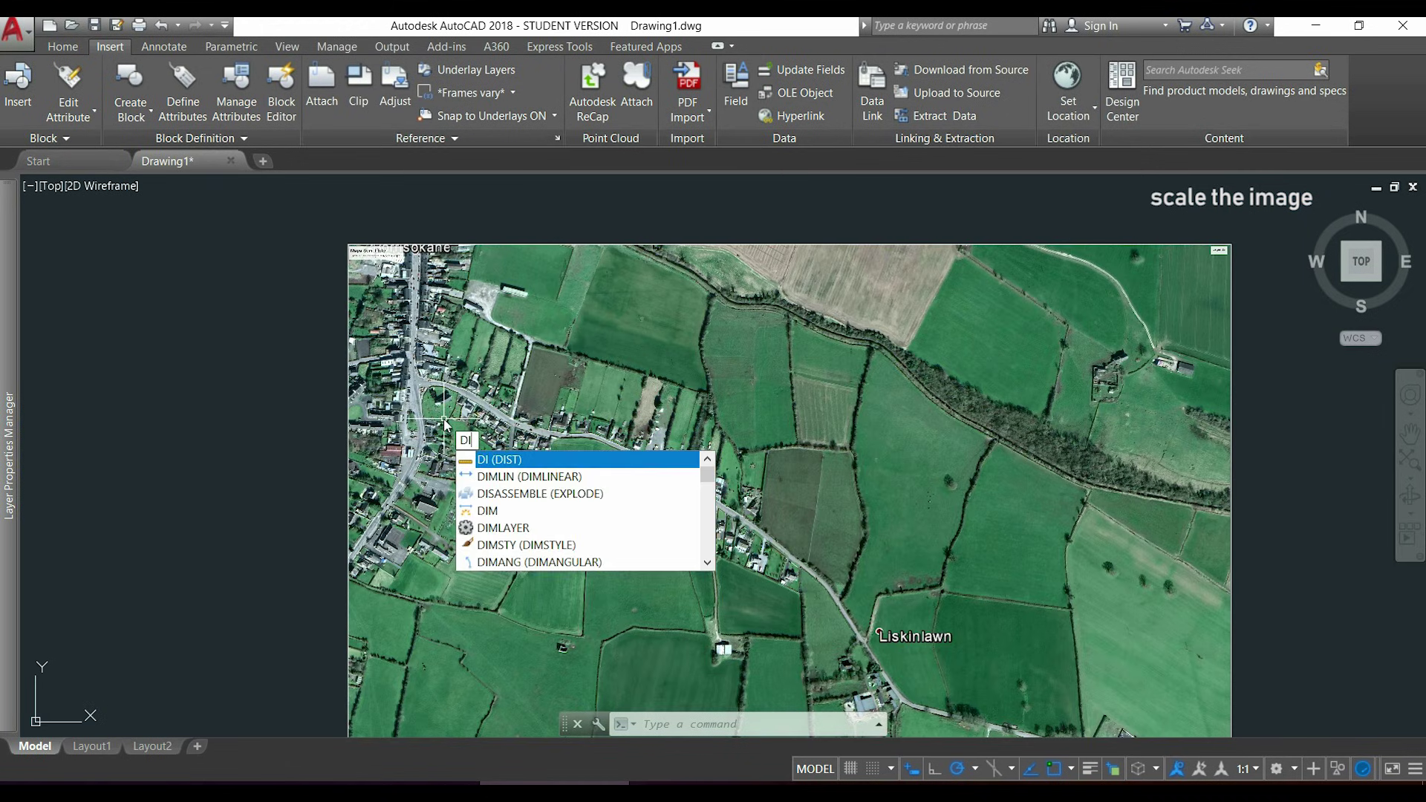
key("Return")
scroll(445, 421, "up", 3)
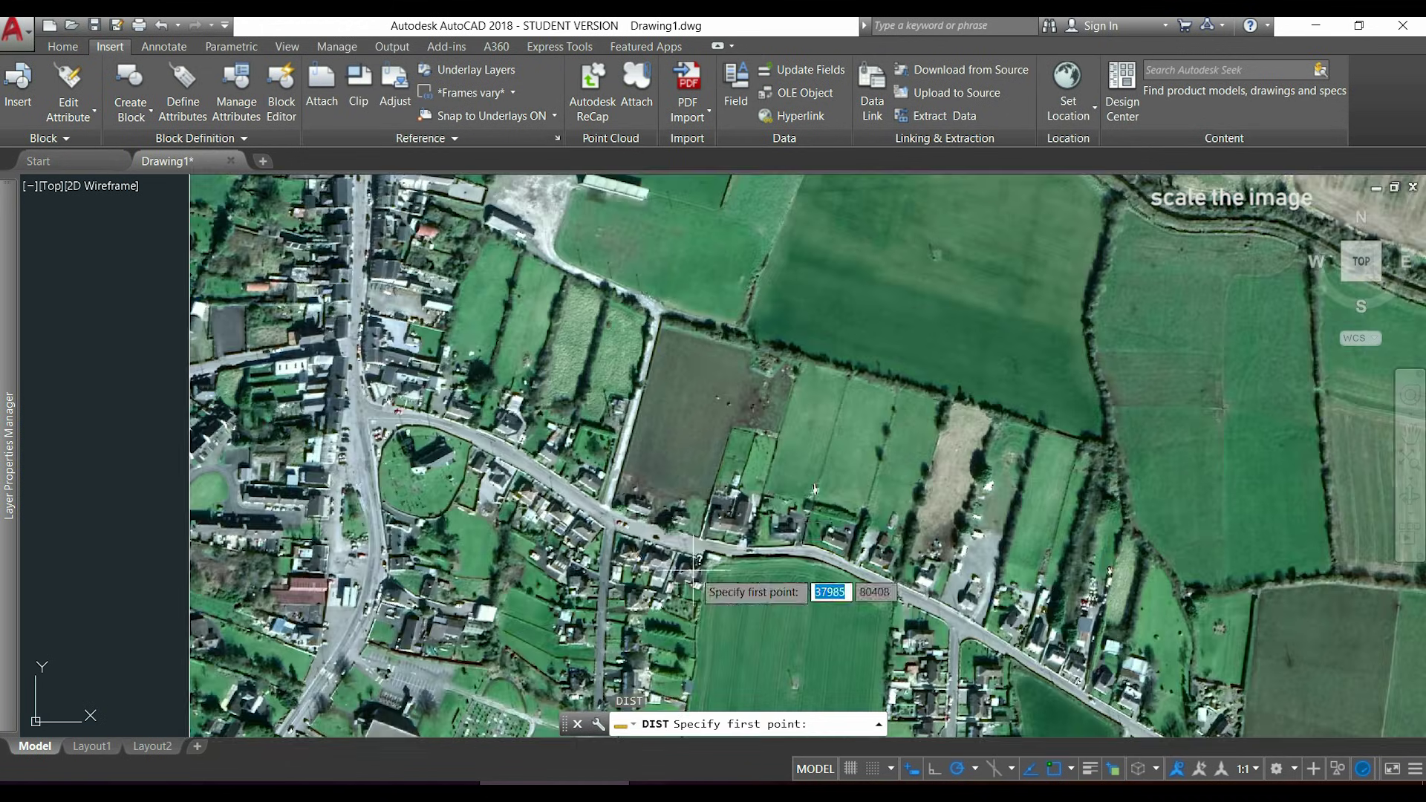
scroll(725, 546, "up", 5)
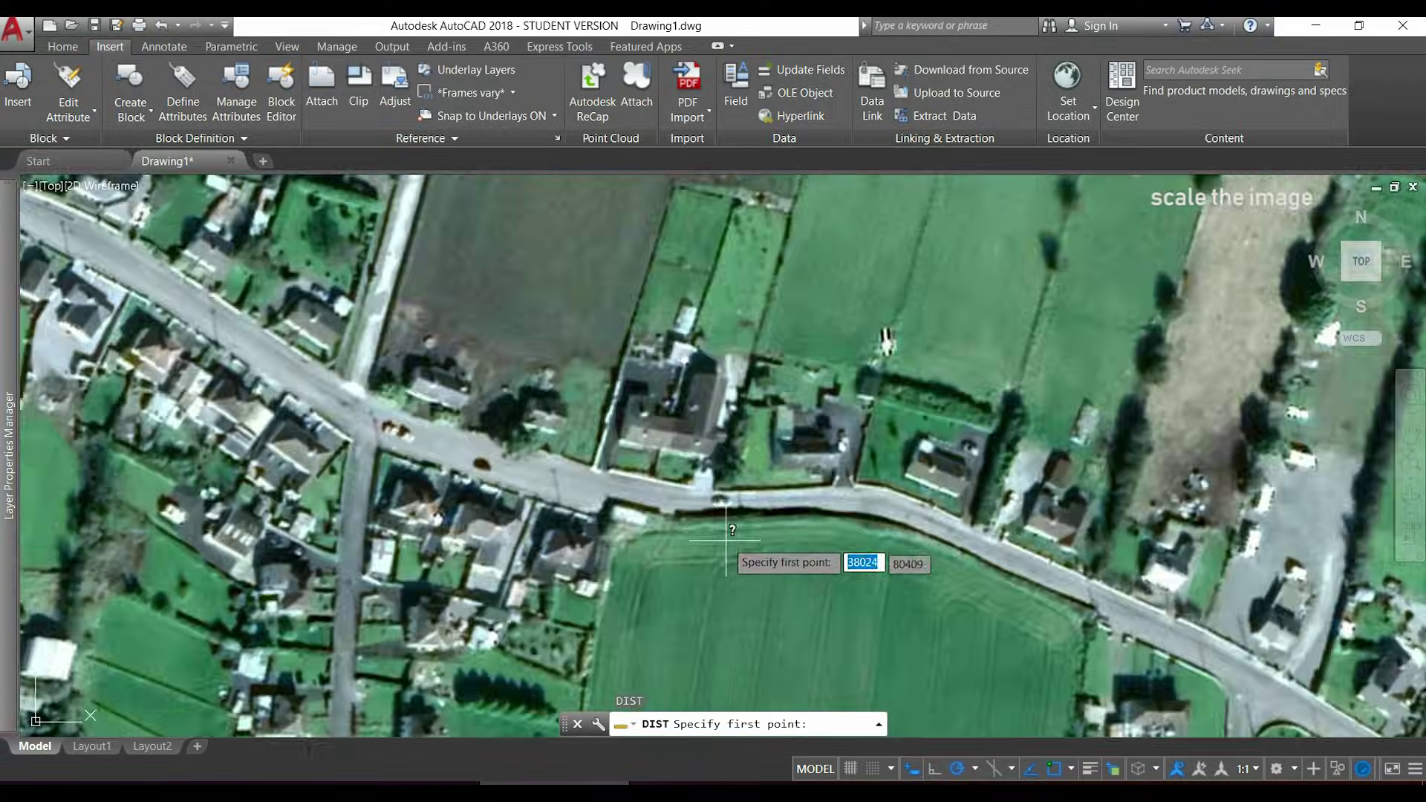
left_click(397, 377)
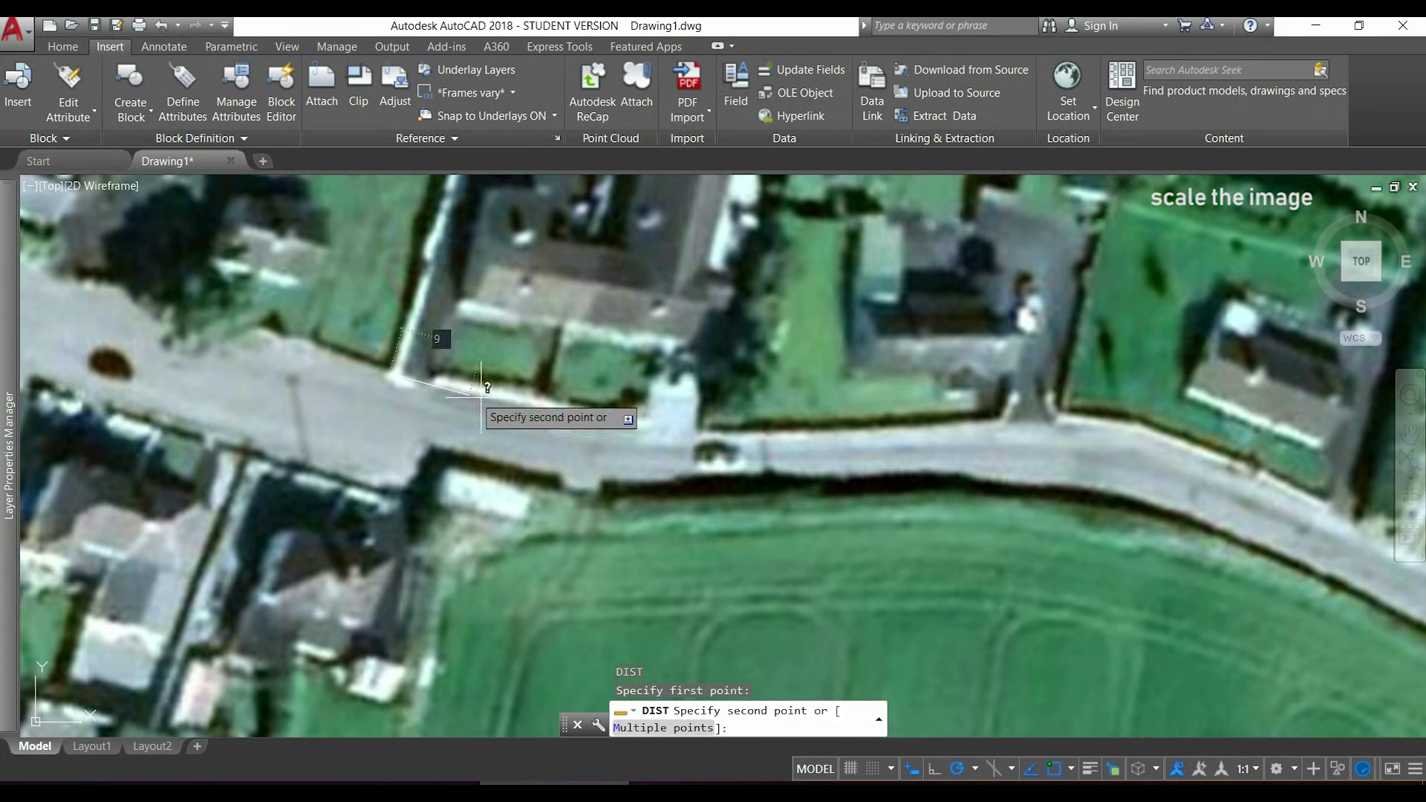
left_click(695, 431)
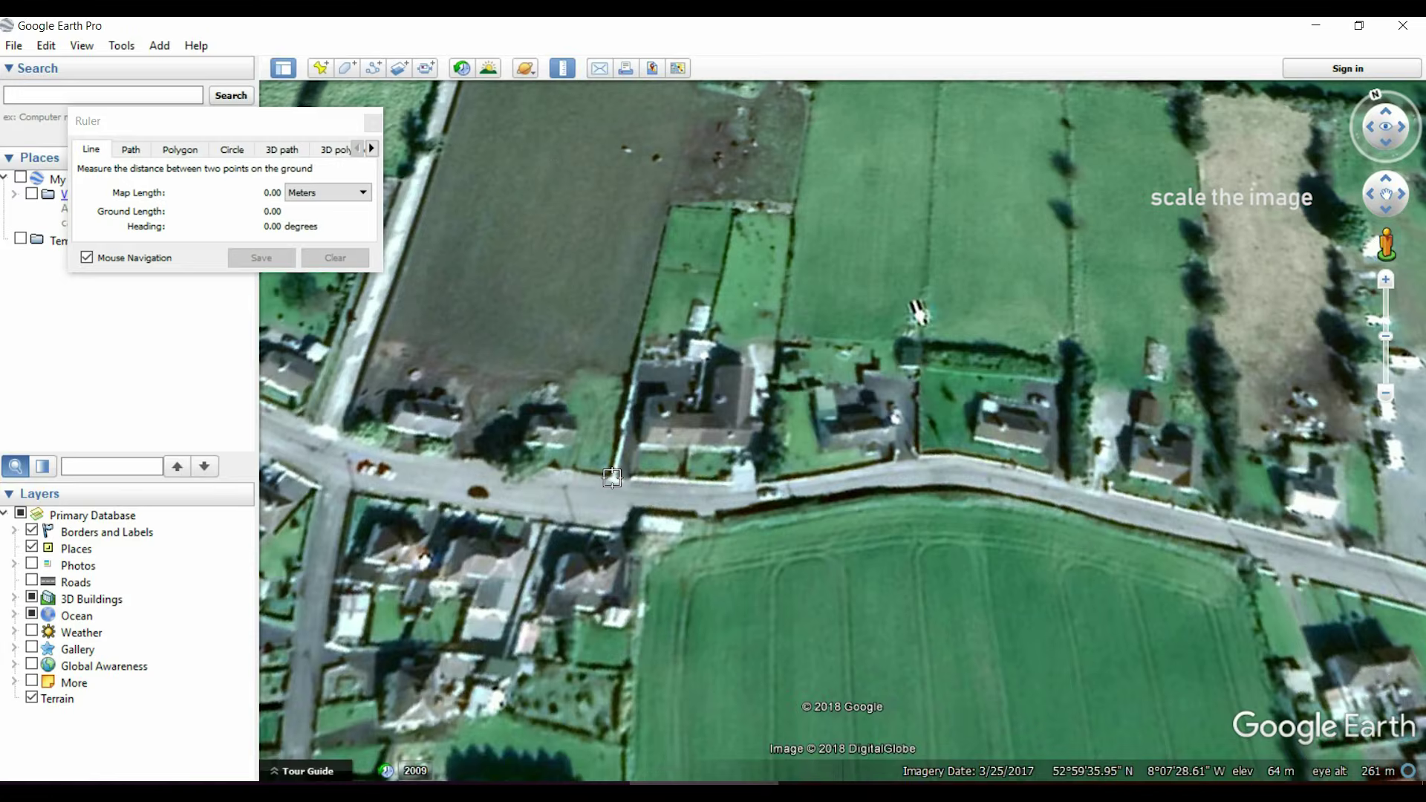
- Start a Google Earth ruler line at the same road corner to compare, reading 31.44 m
left_click(610, 477)
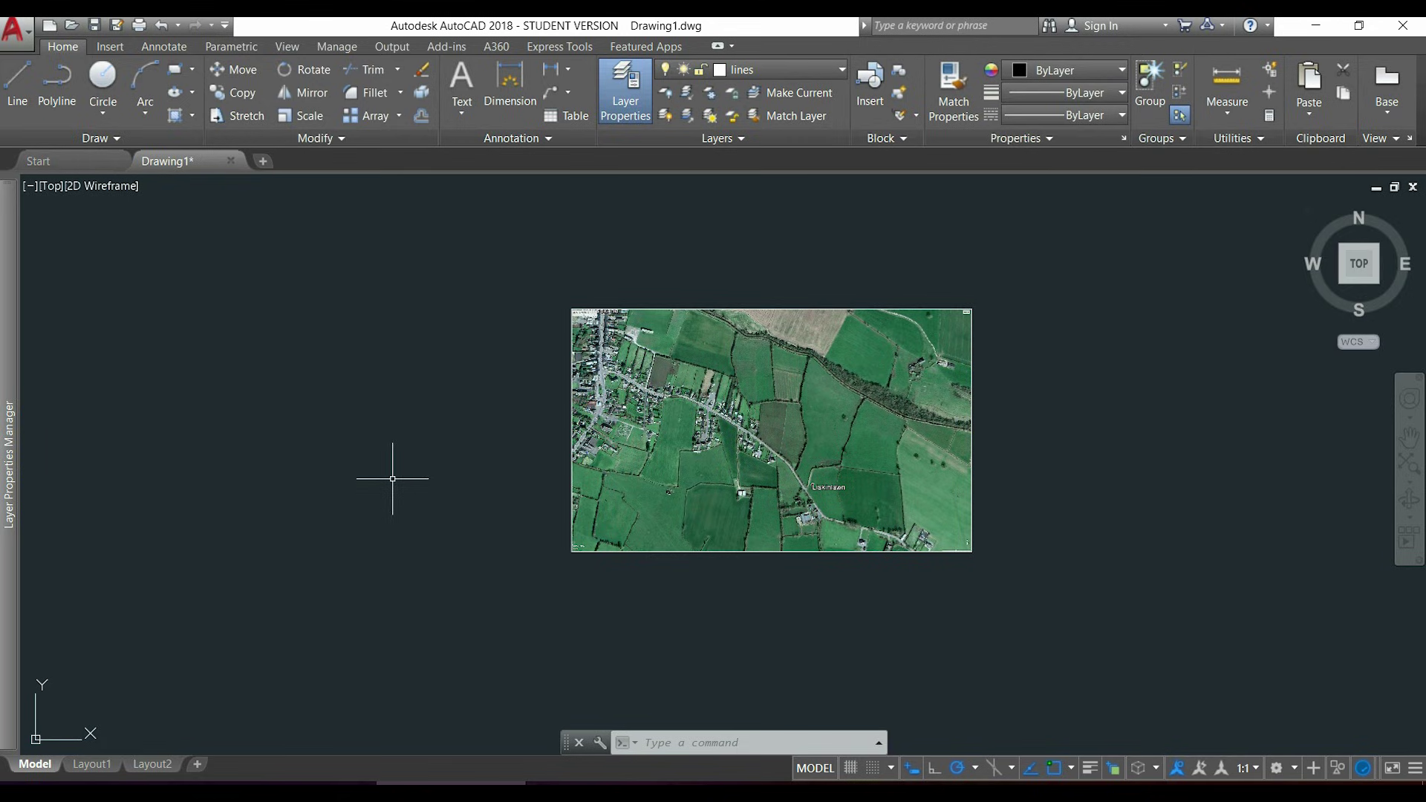
- Switch to Layout1 and set its page setup paper size to ISO A3 (297 x 420 mm)
left_click(93, 765)
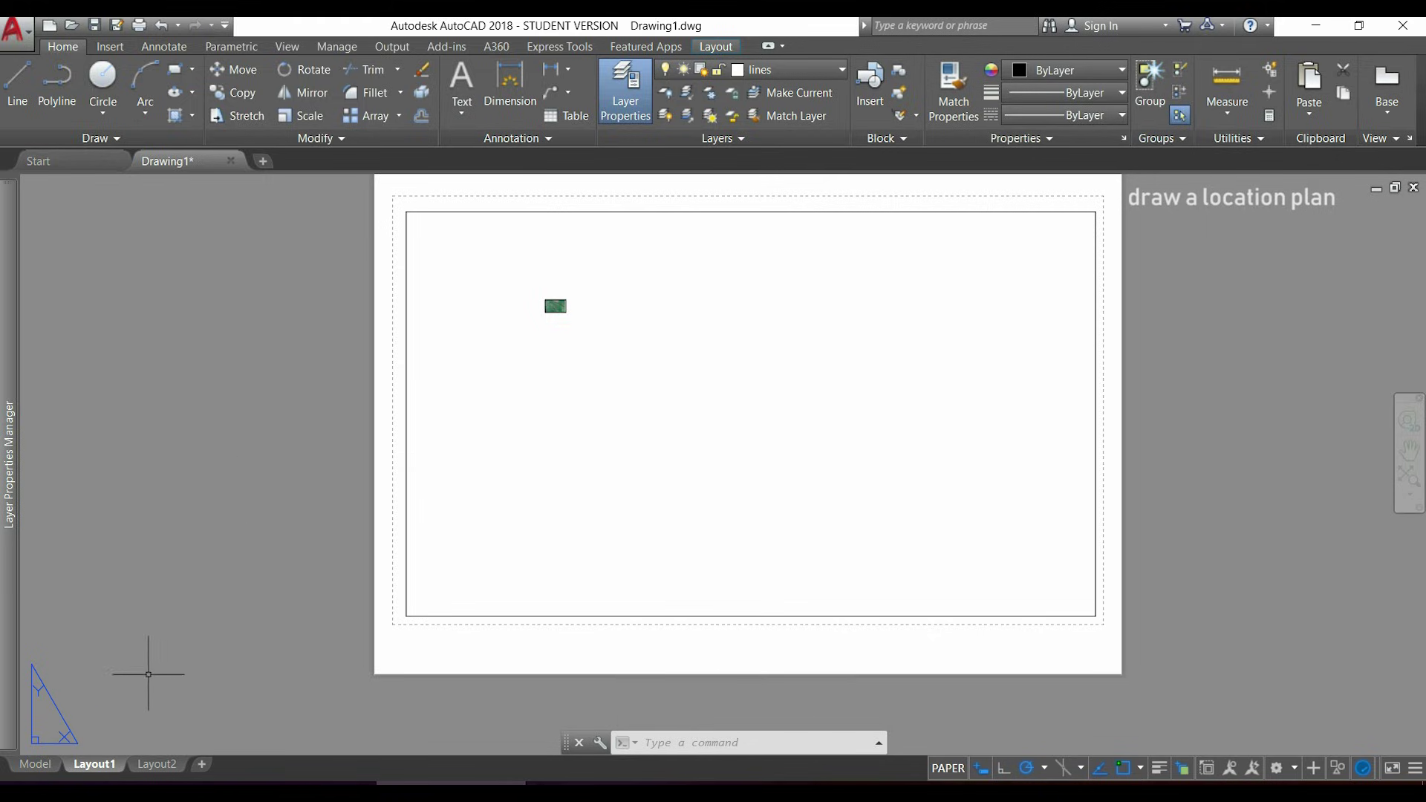
right_click(87, 766)
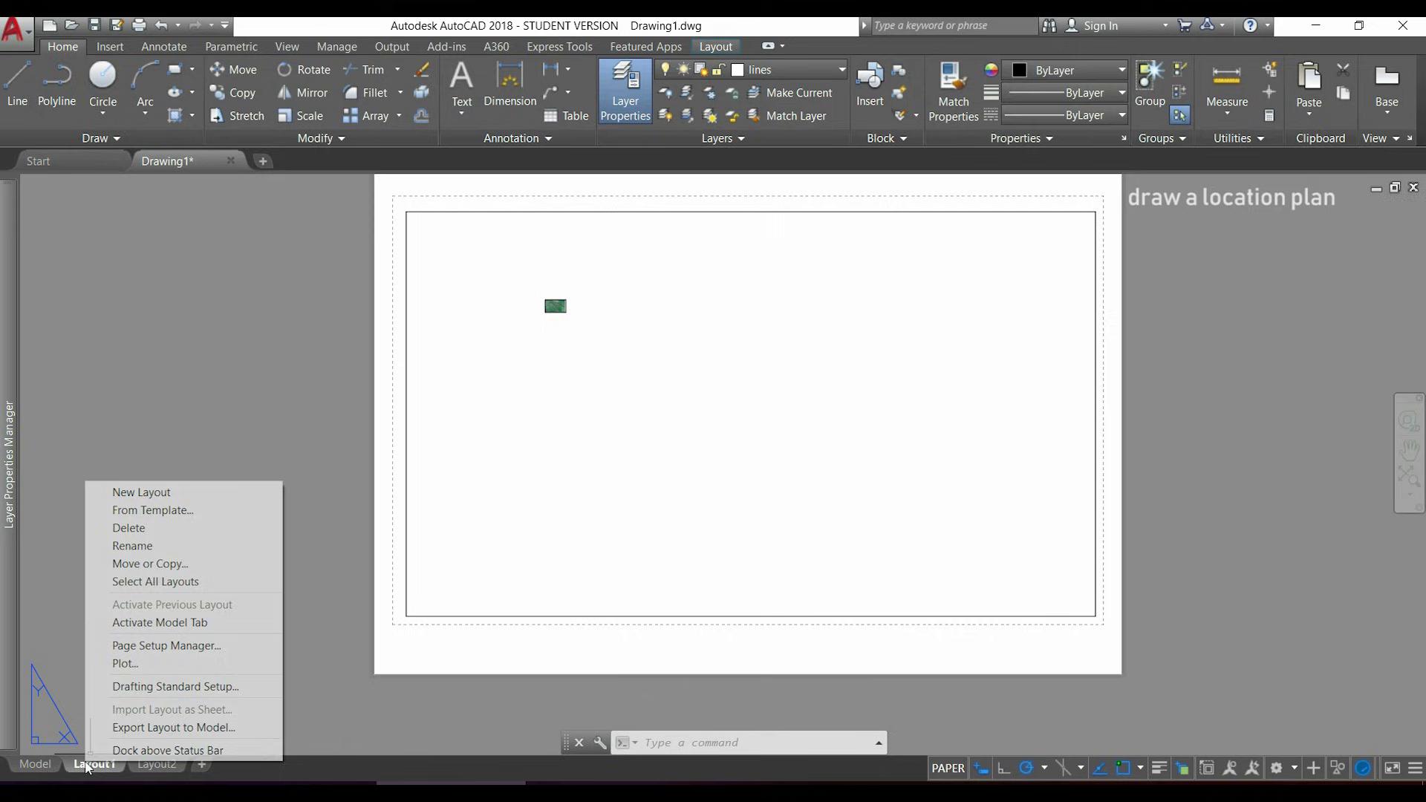
left_click(247, 647)
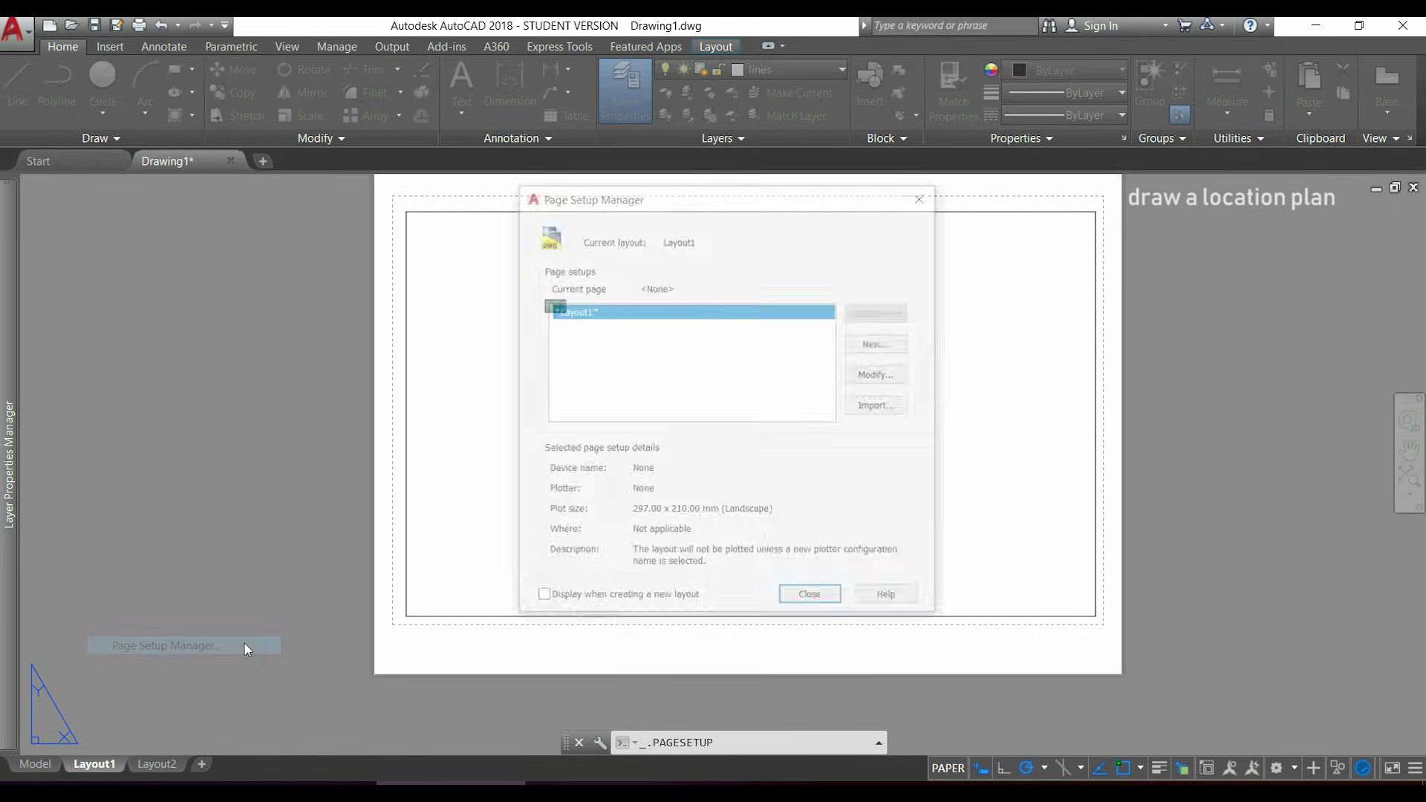
left_click(906, 376)
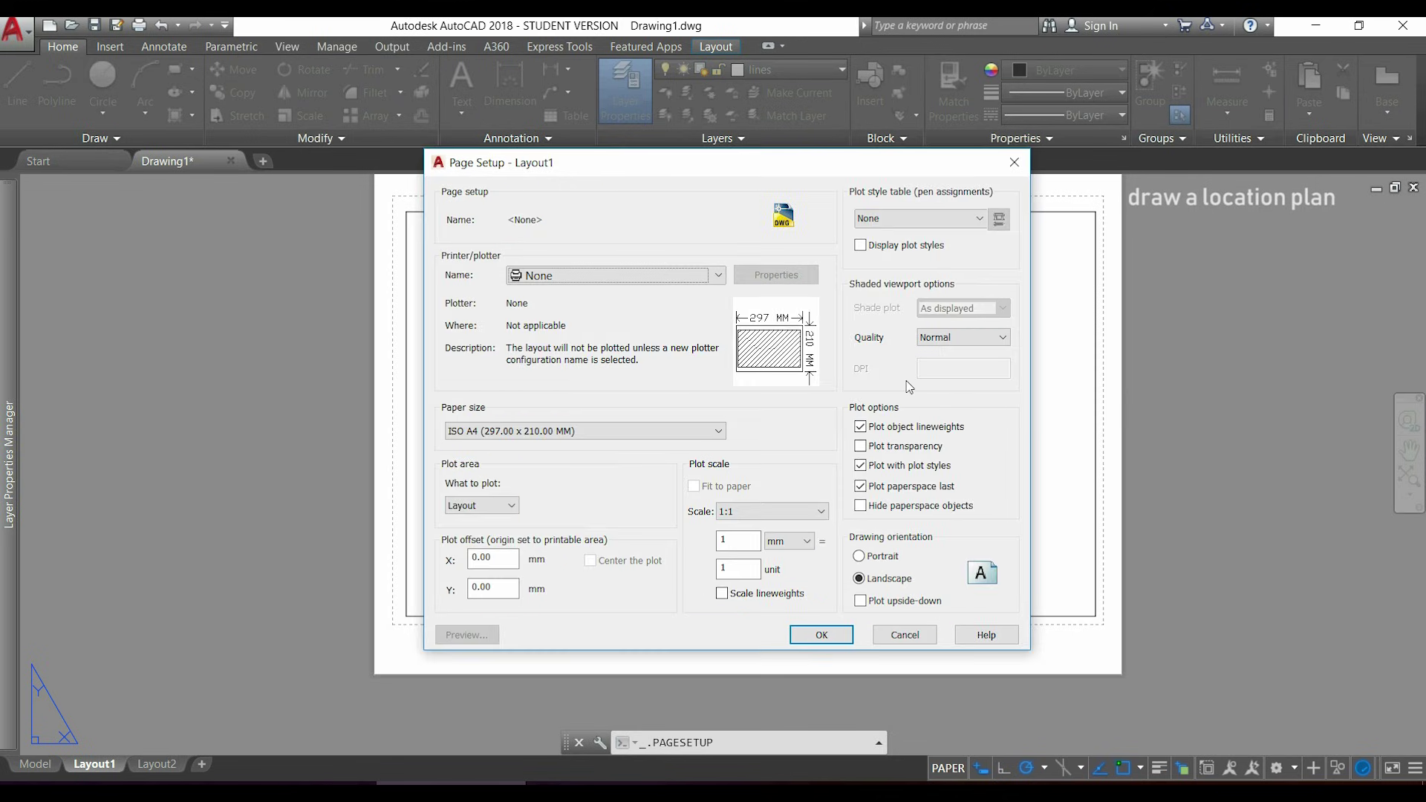
left_click(718, 437)
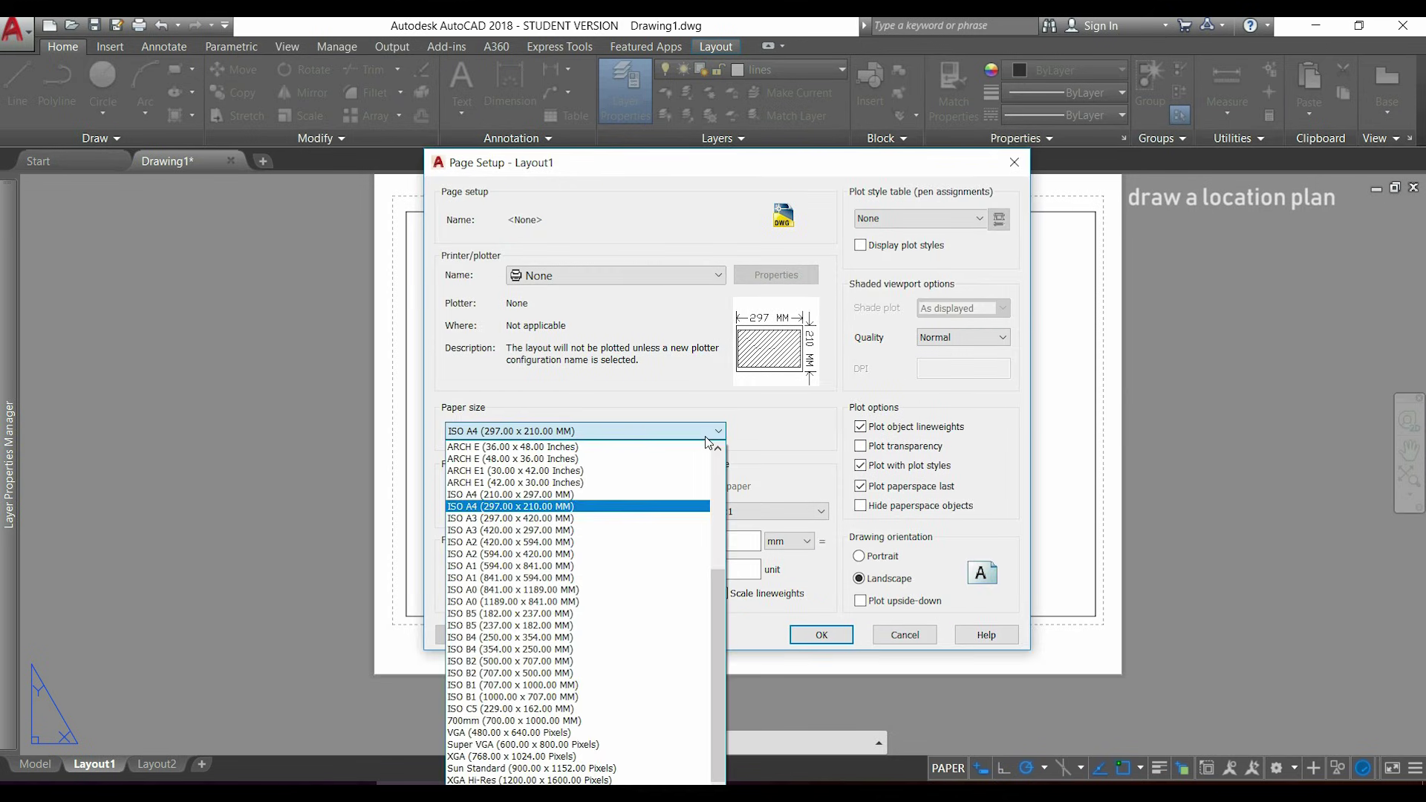
left_click(675, 517)
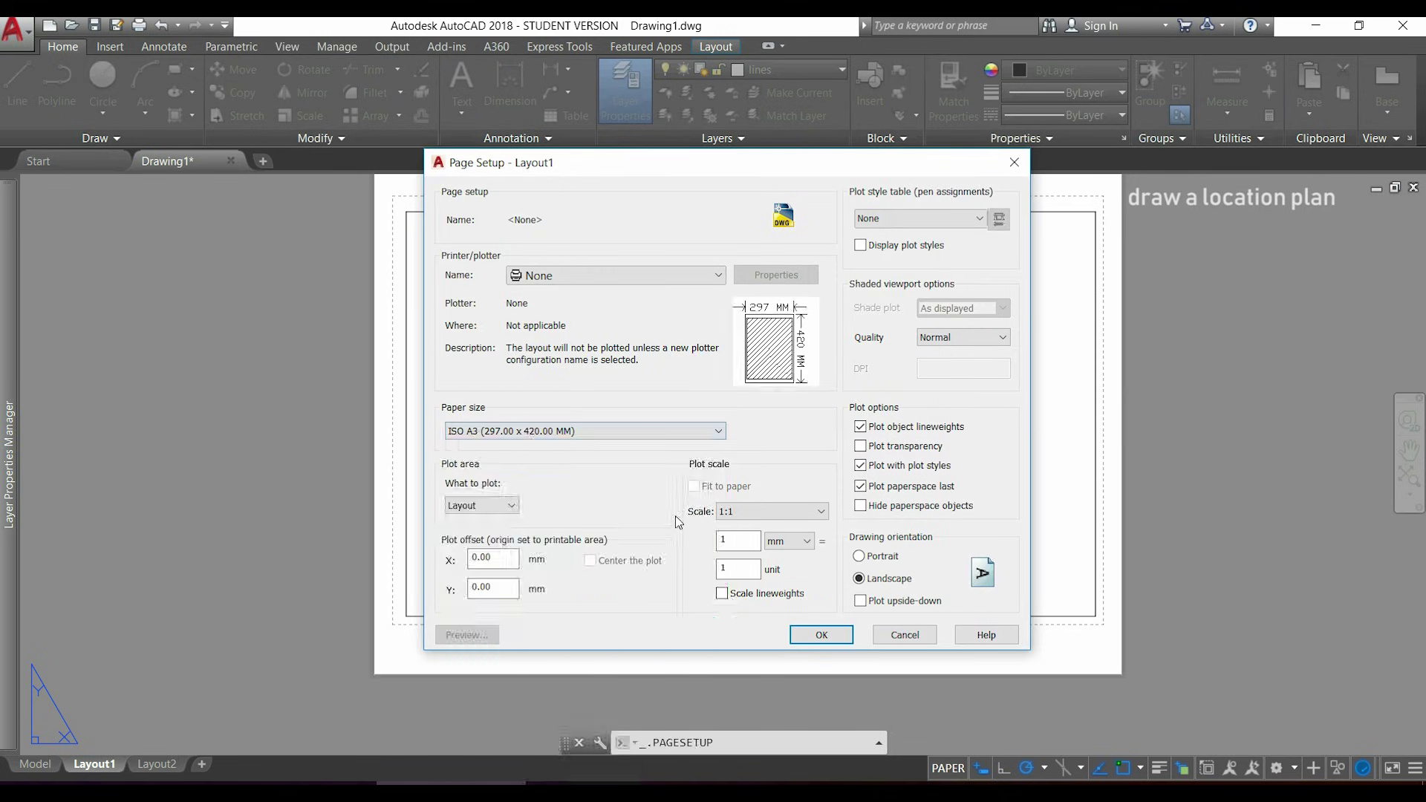
left_click(823, 635)
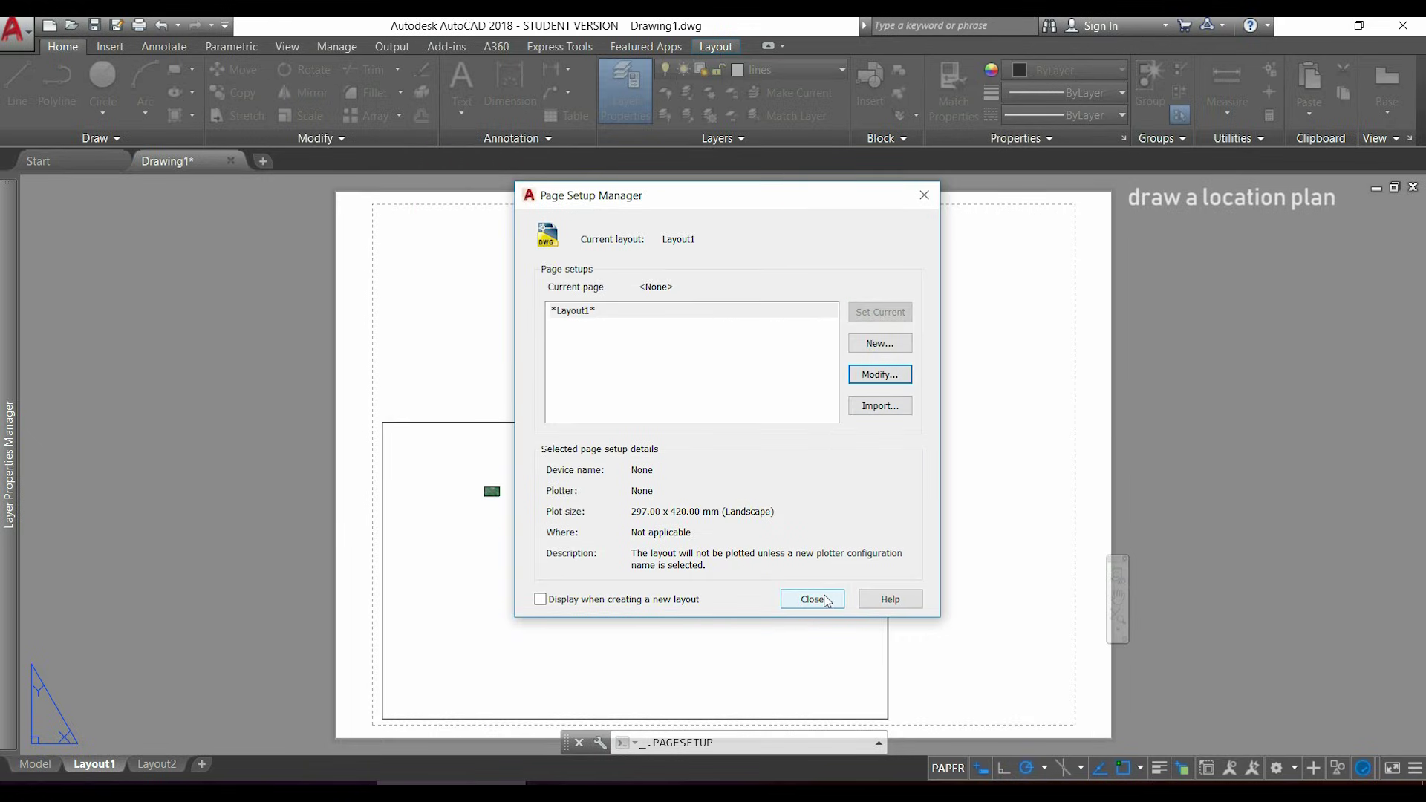
- Close the Page Setup Manager and stretch the viewport's top-right corner to the sheet's upper-right
left_click(813, 599)
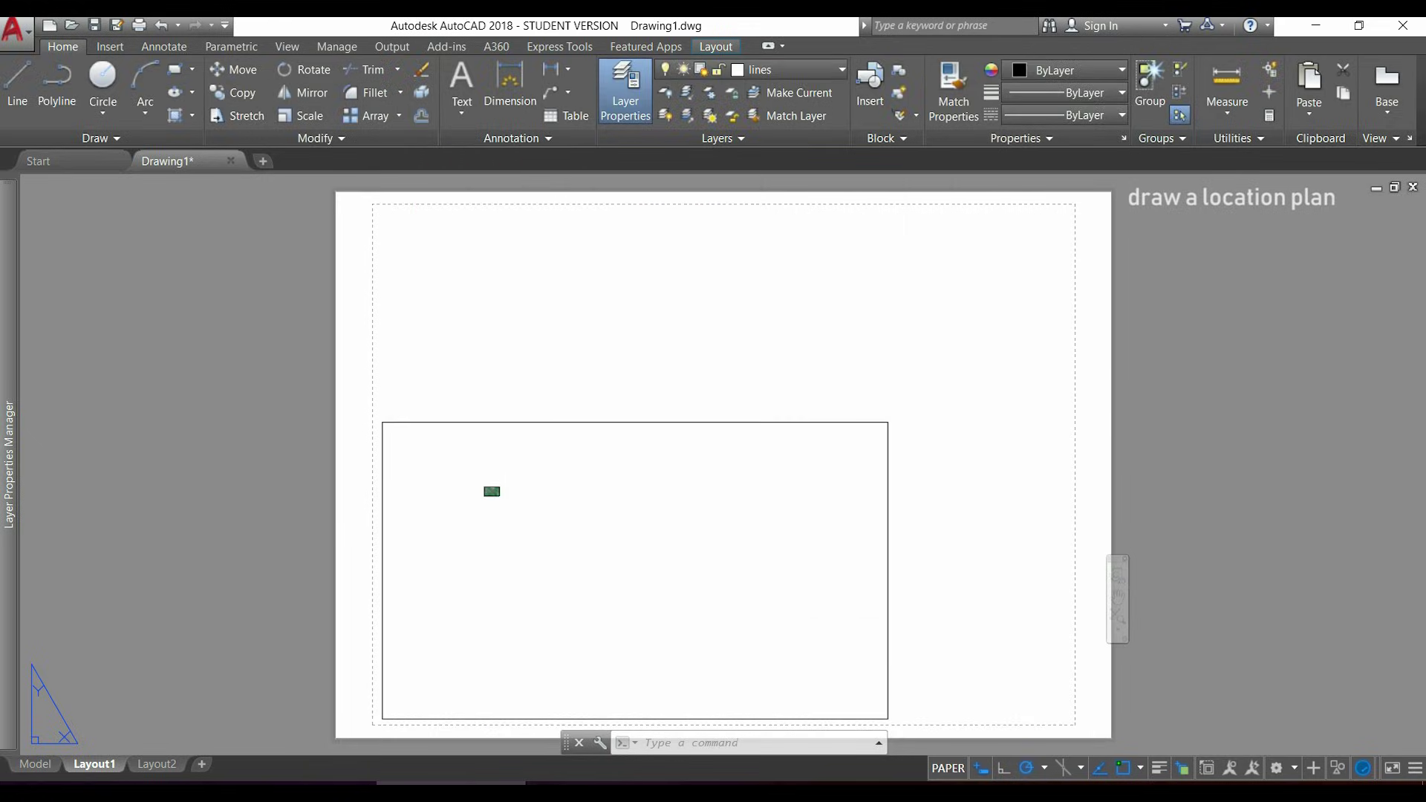
left_click(885, 560)
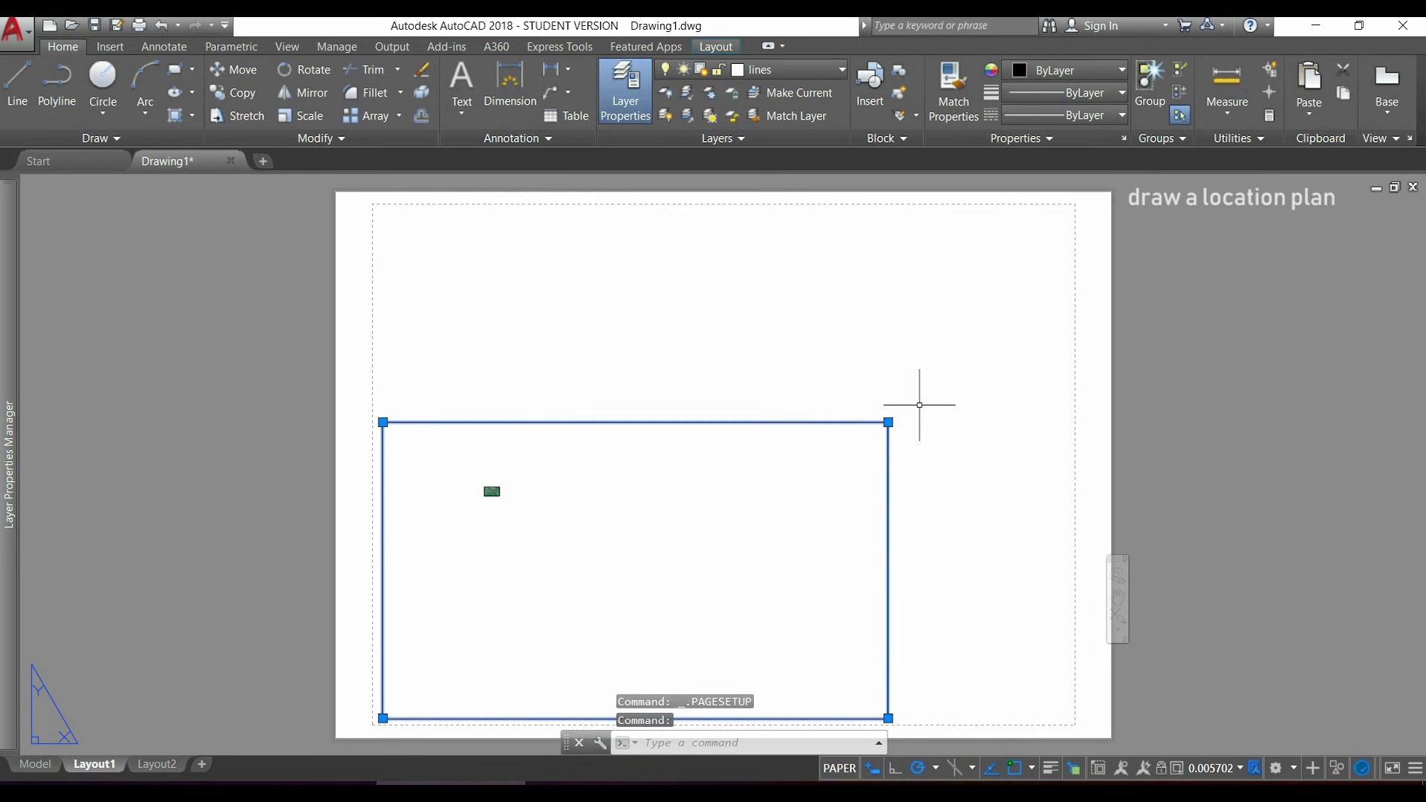
left_click(888, 422)
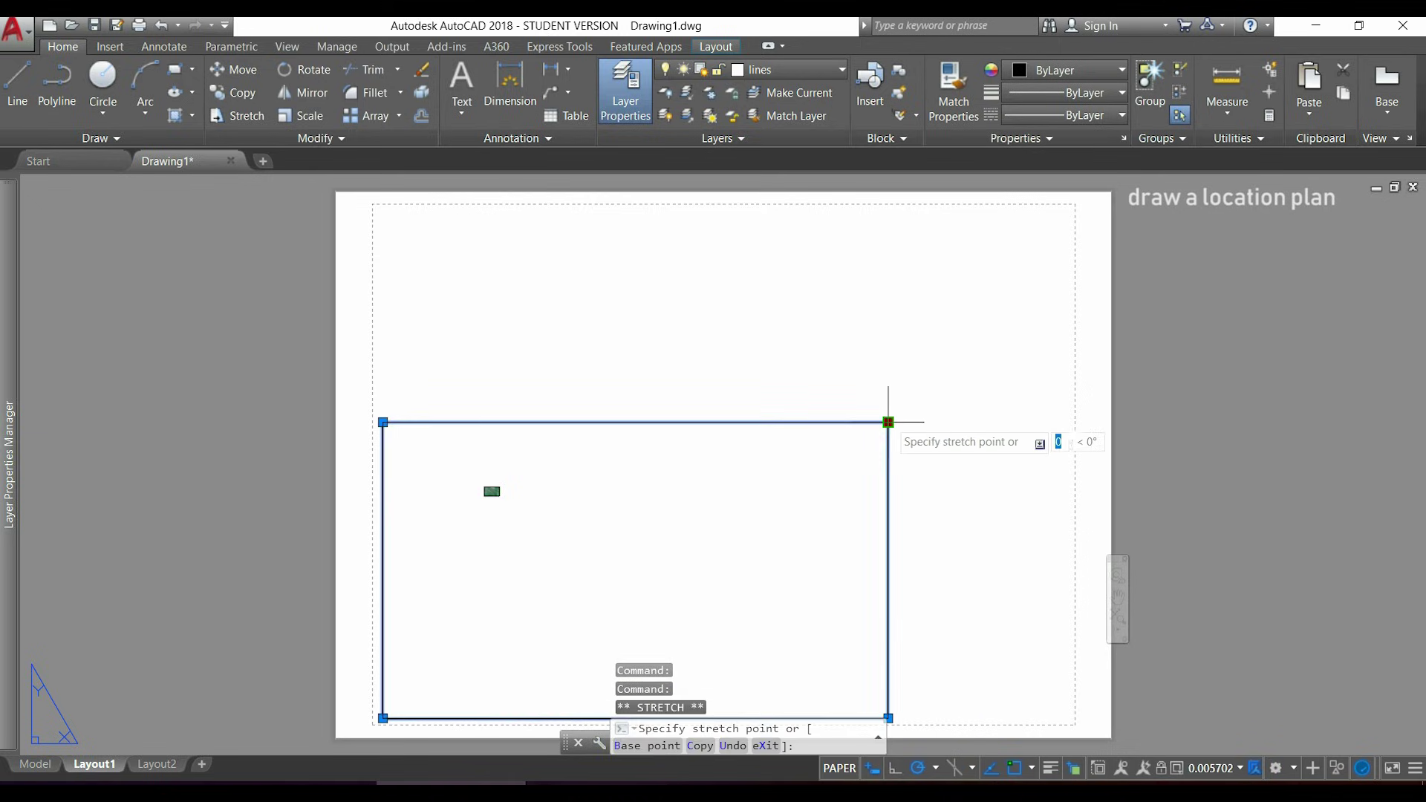
left_click(1069, 210)
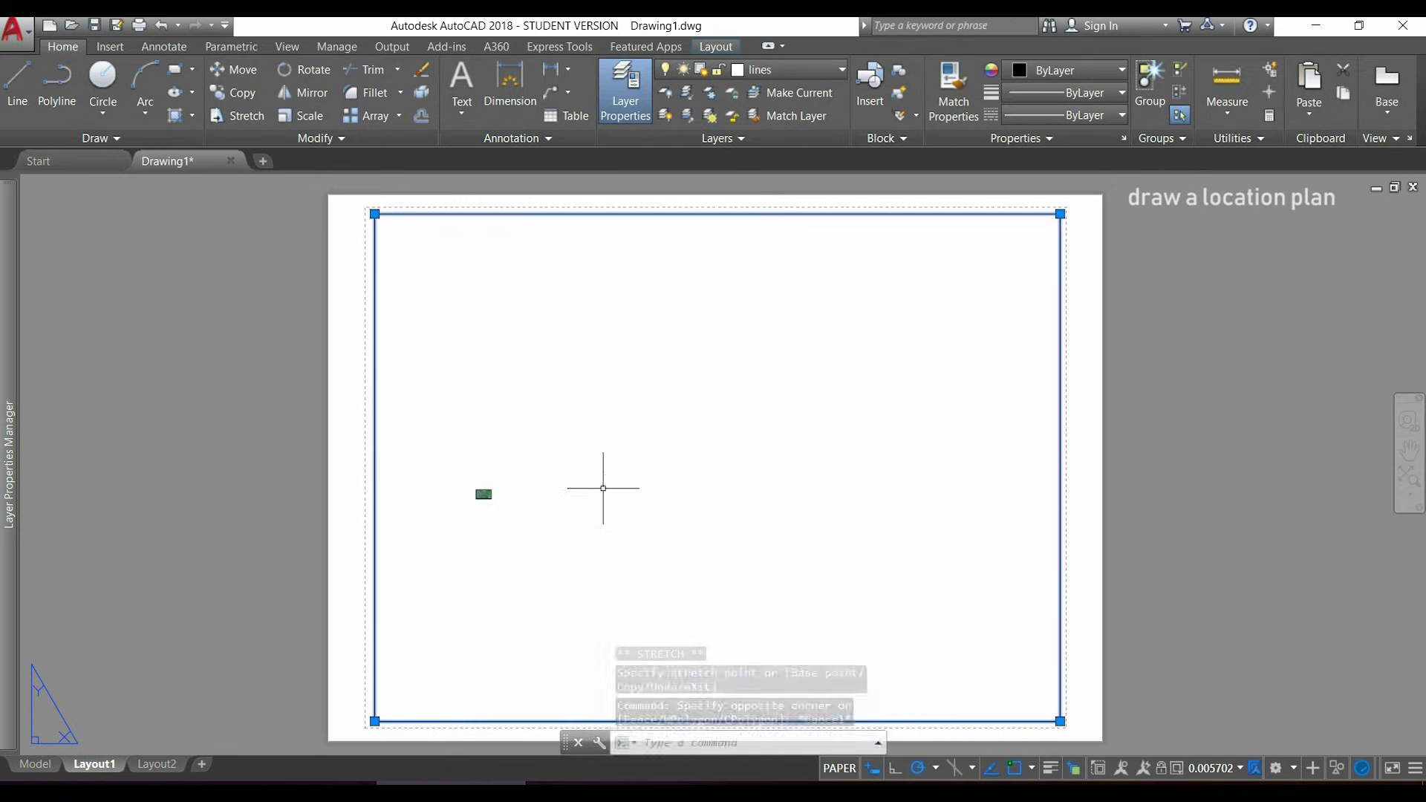
- Activate the viewport, then pan and zoom in on the ireland2 aerial image
left_click(603, 488)
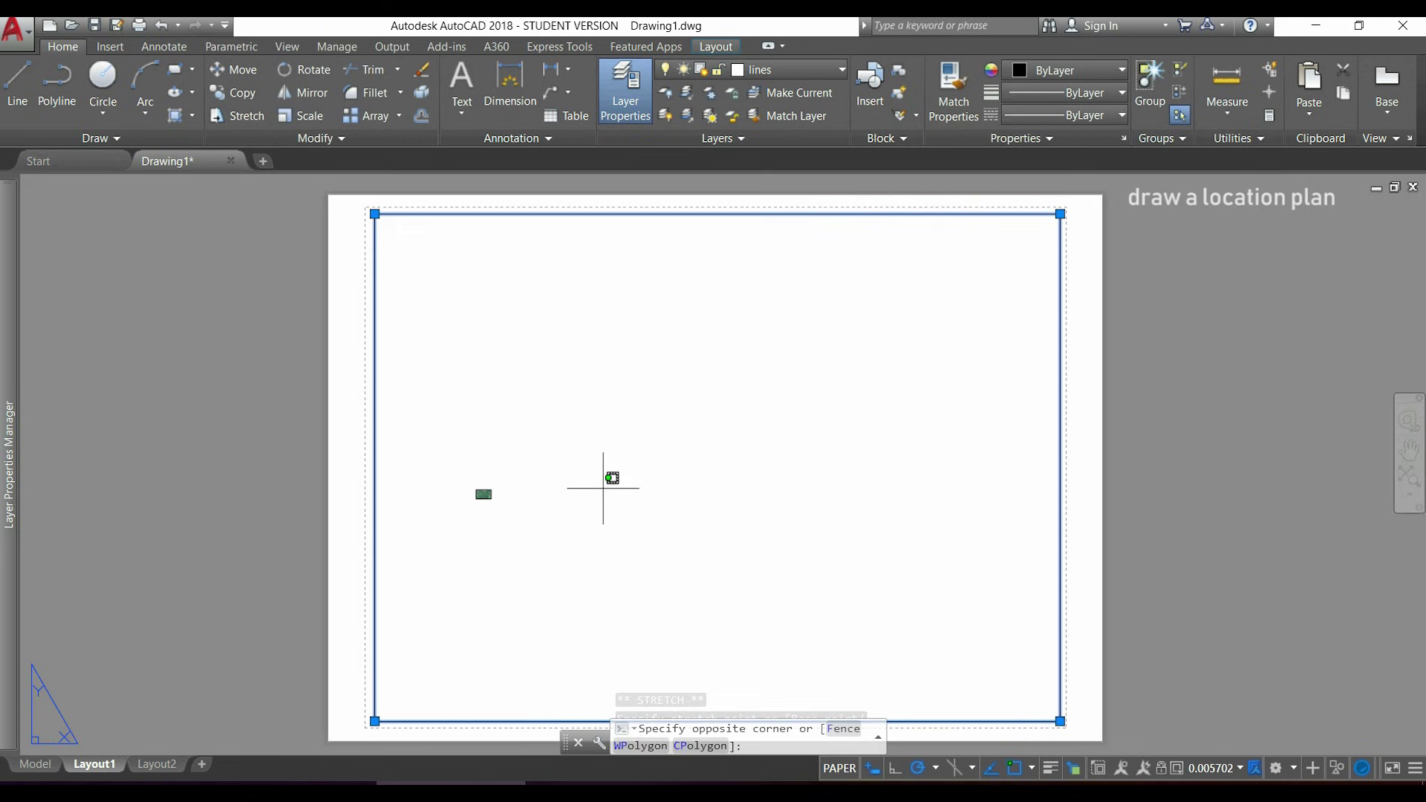
key("Escape")
double_click(604, 488)
middle_click_drag(568, 542, 703, 462)
scroll(609, 414, "up", 6)
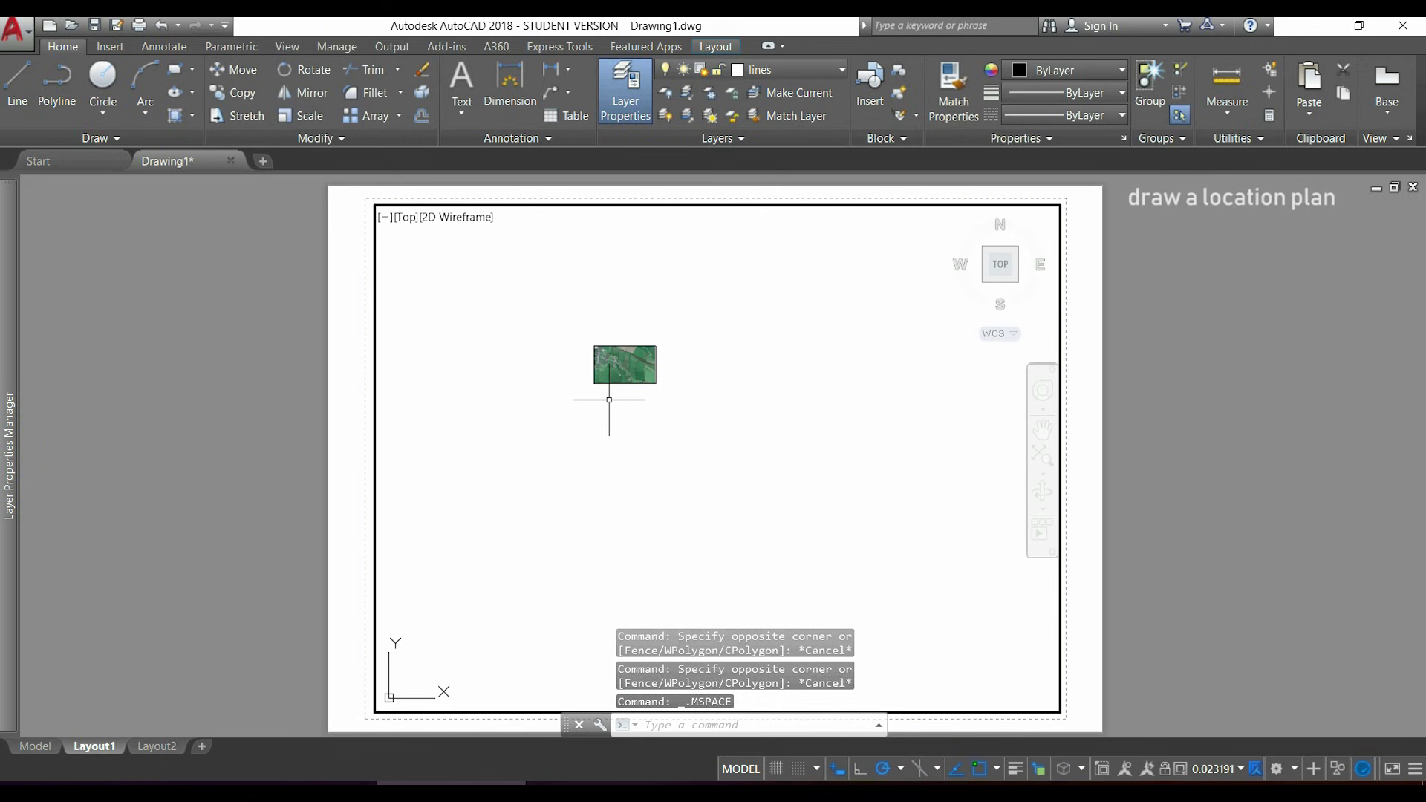
scroll(609, 355, "up", 4)
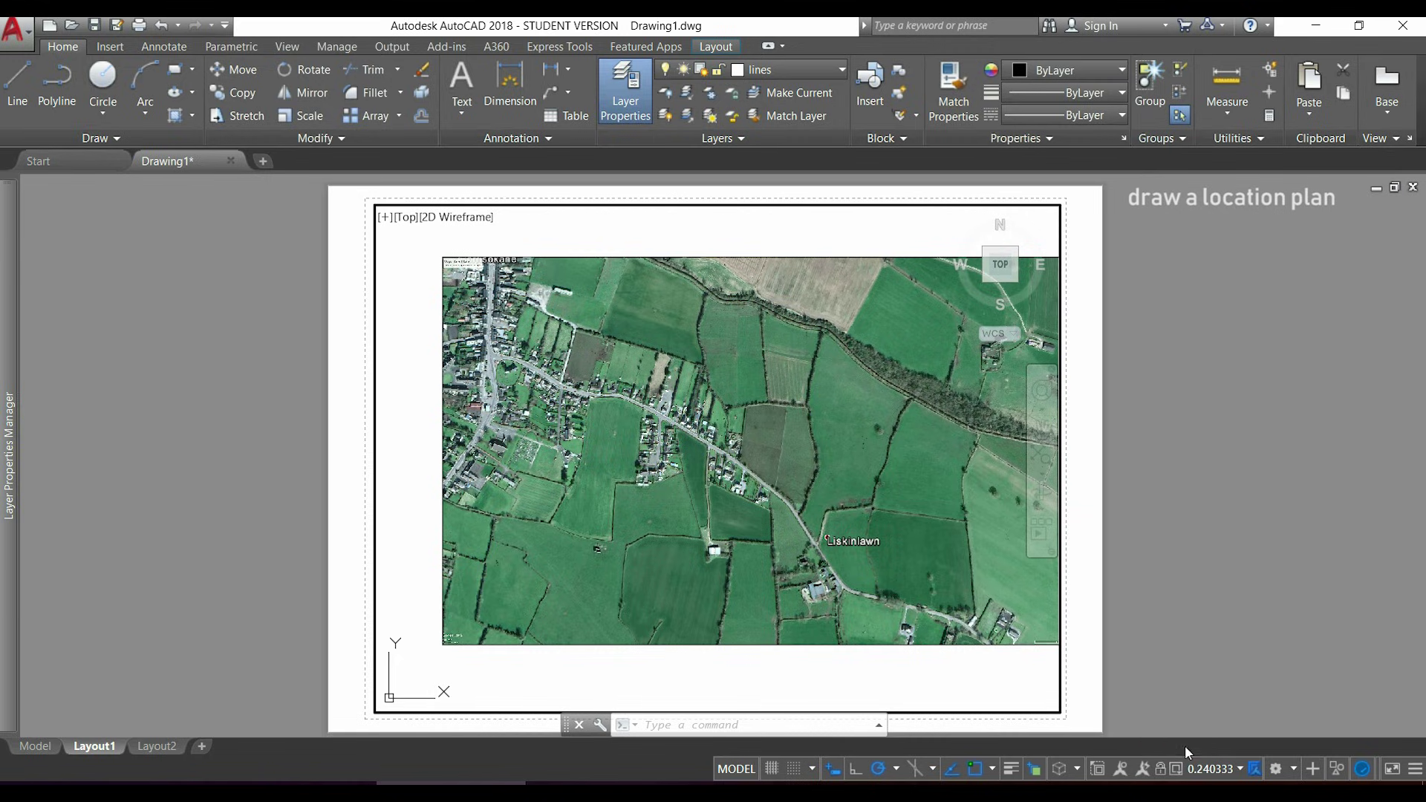
left_click(1203, 771)
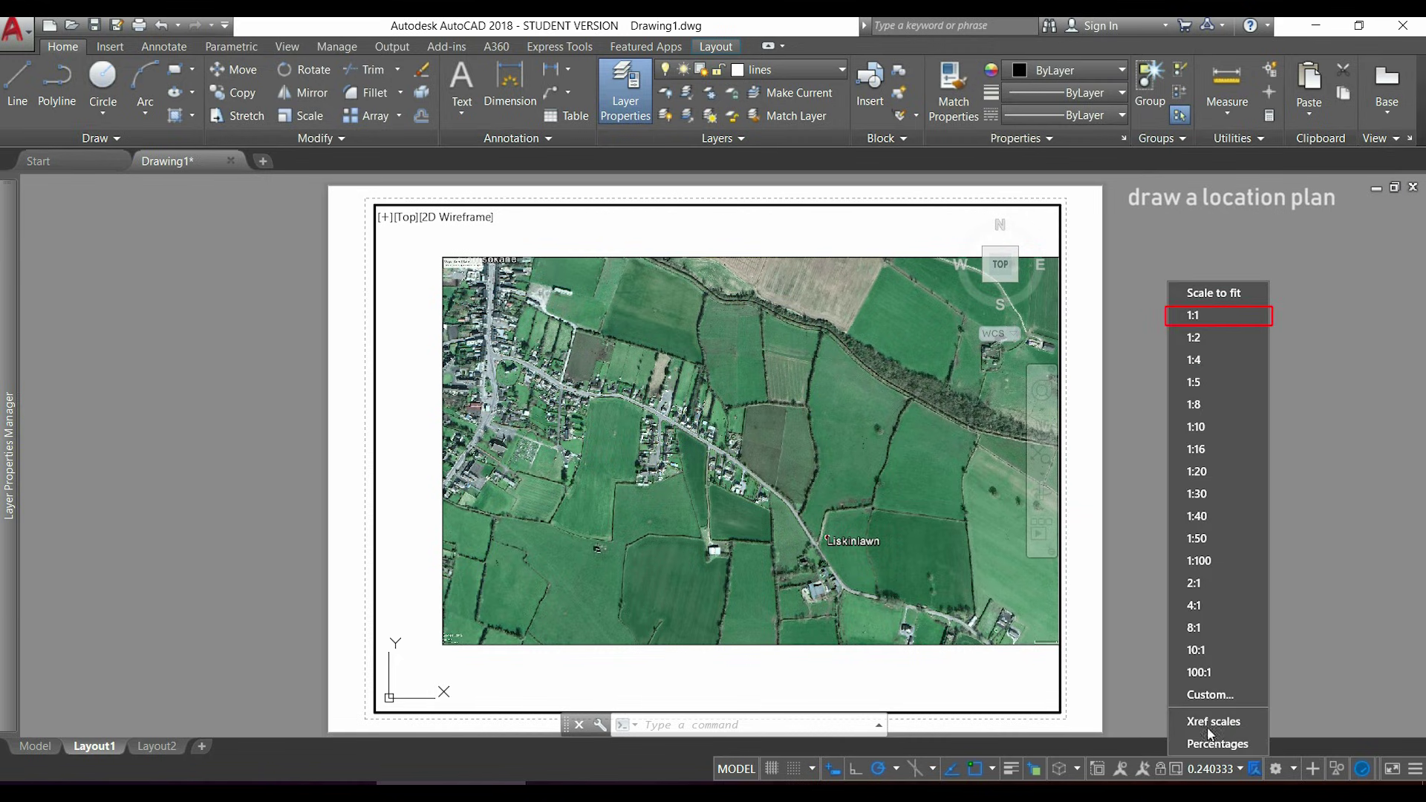
- Set the viewport scale to 1:1 and pan to frame the roadside fields
left_click(1225, 325)
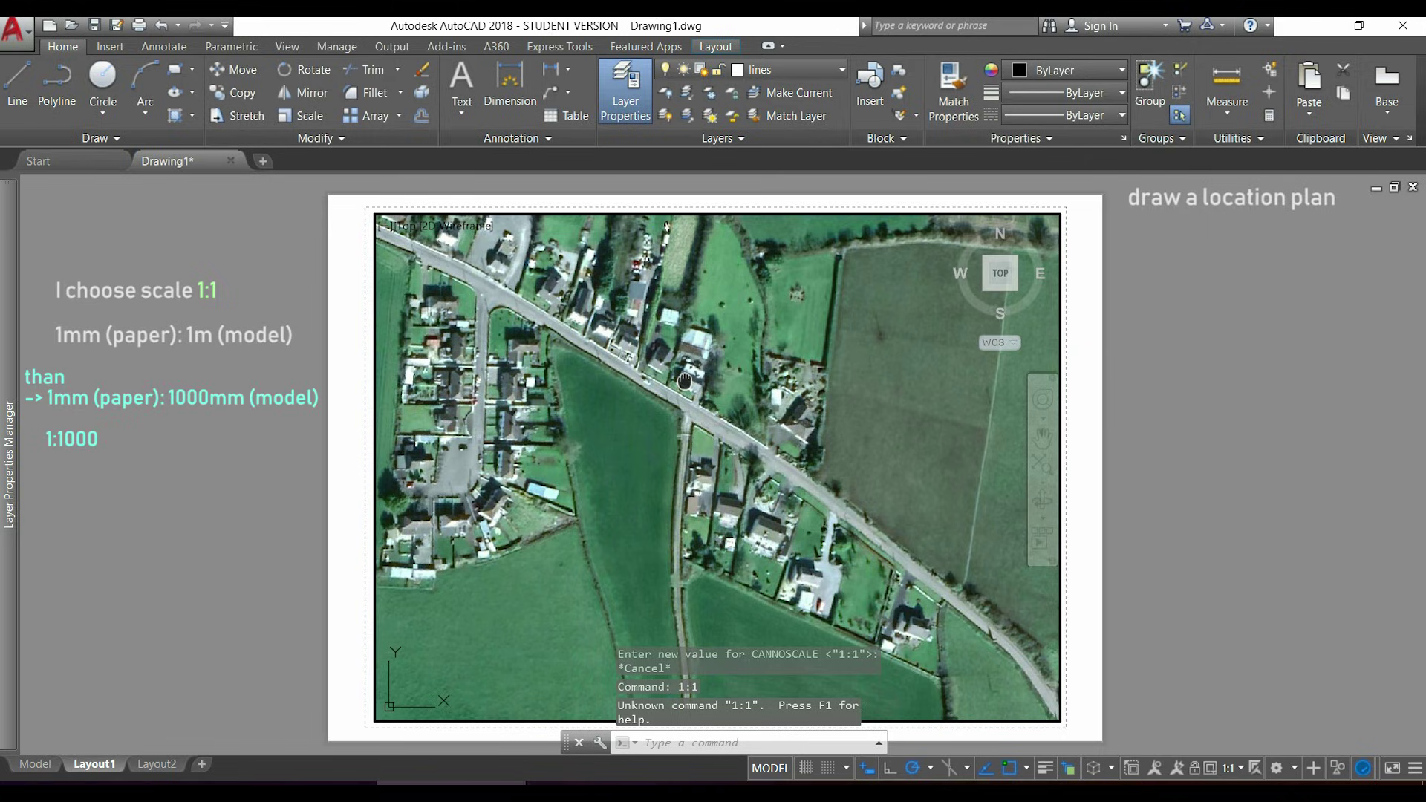
middle_click_drag(684, 381, 758, 536)
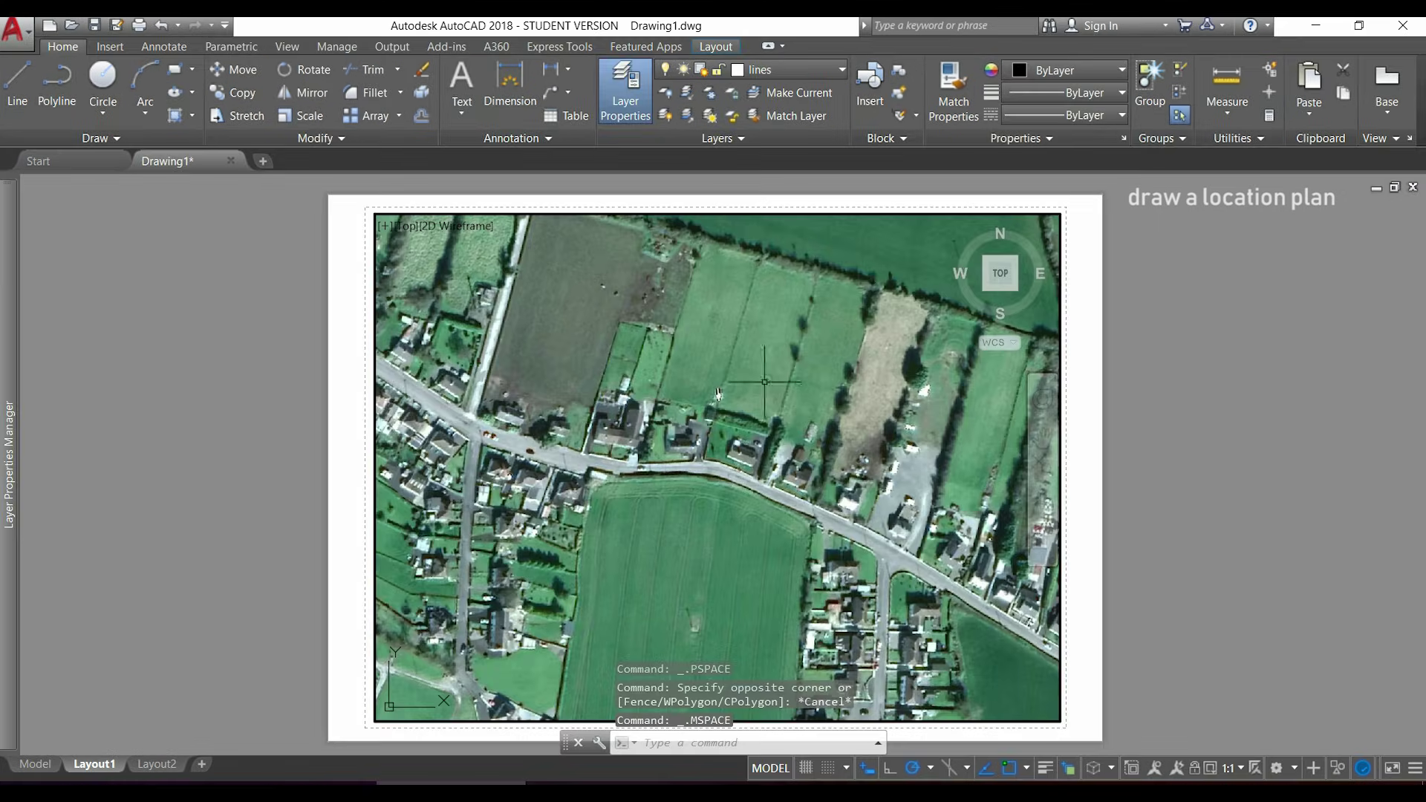
- Draw two rectangles on the aerial image: one spanning the viewport, a smaller inner one
left_click(175, 72)
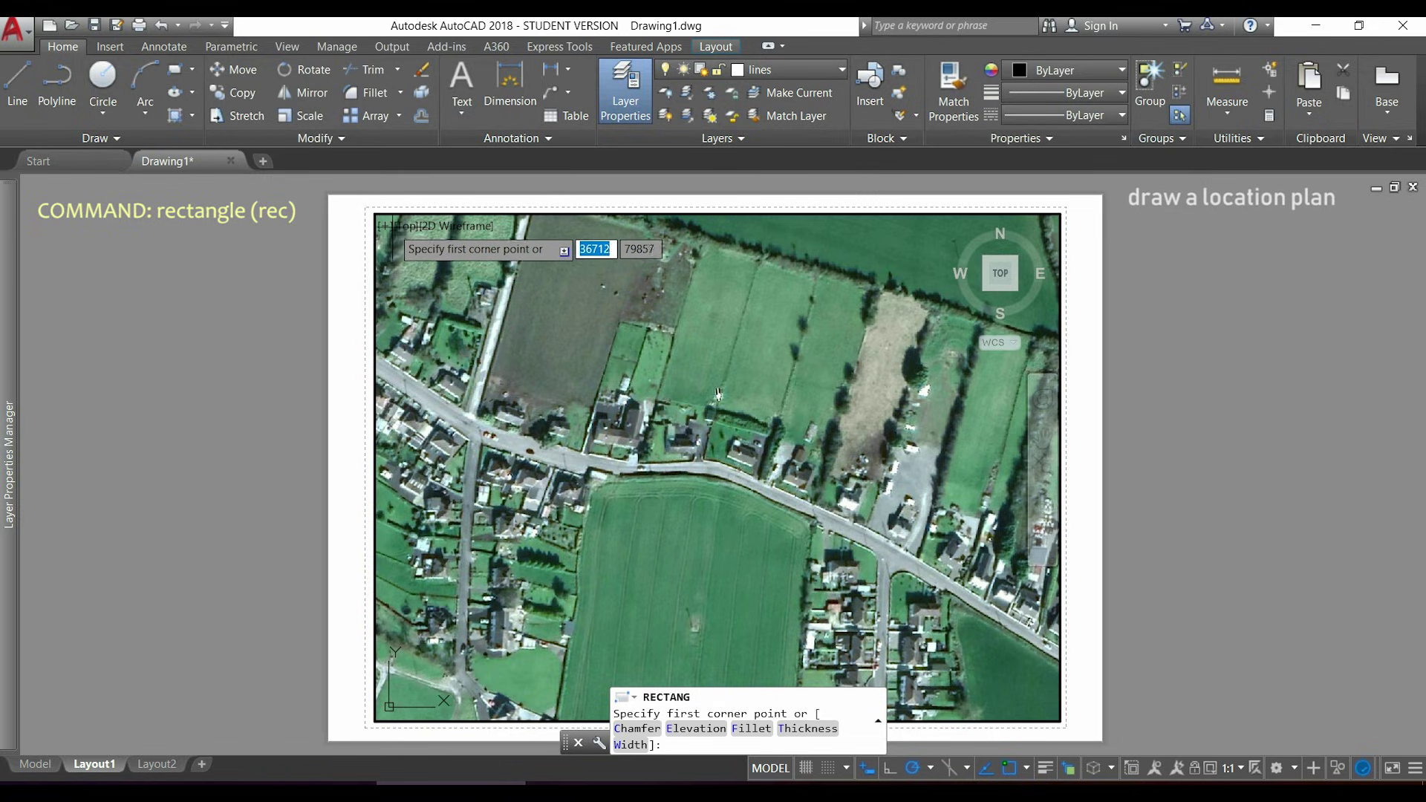
left_click(381, 221)
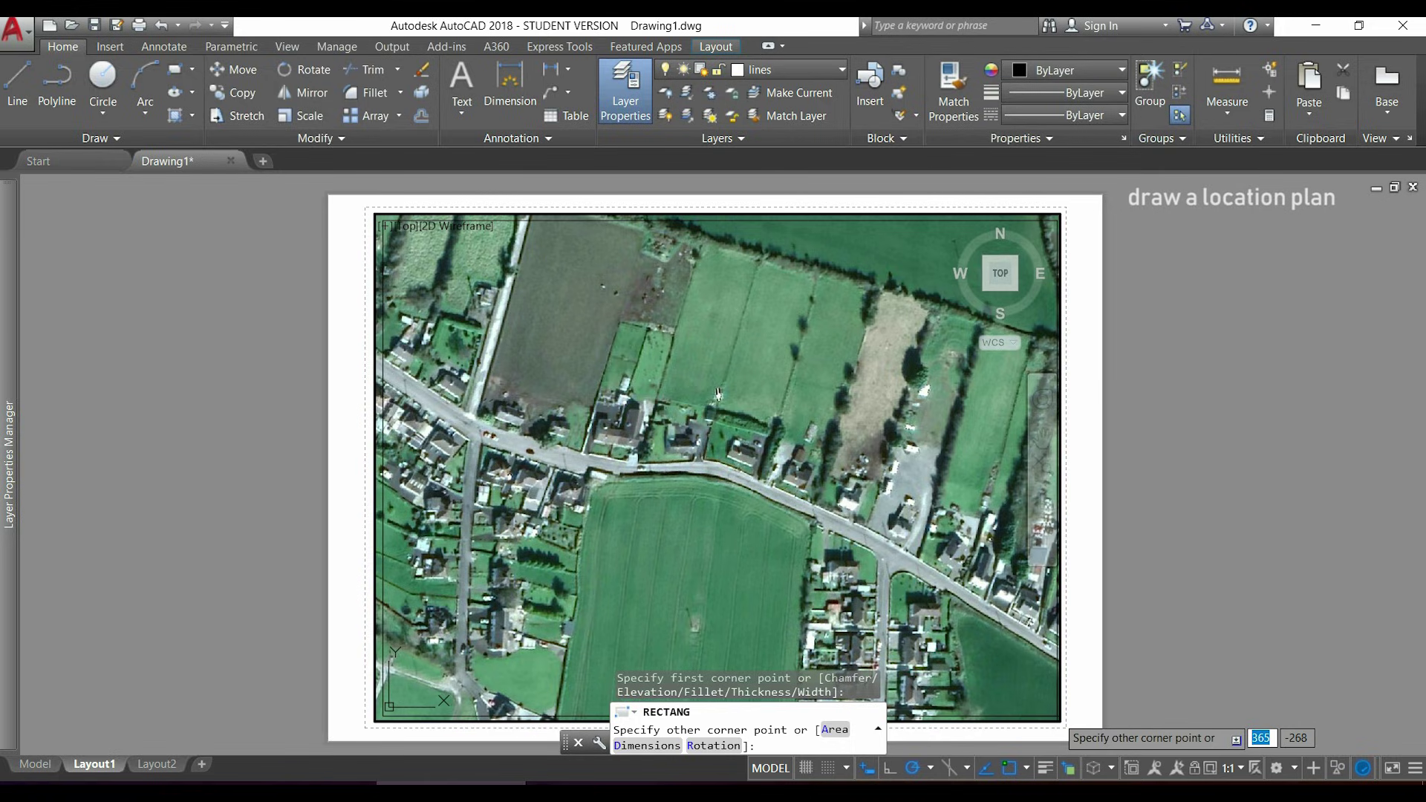
left_click(1061, 722)
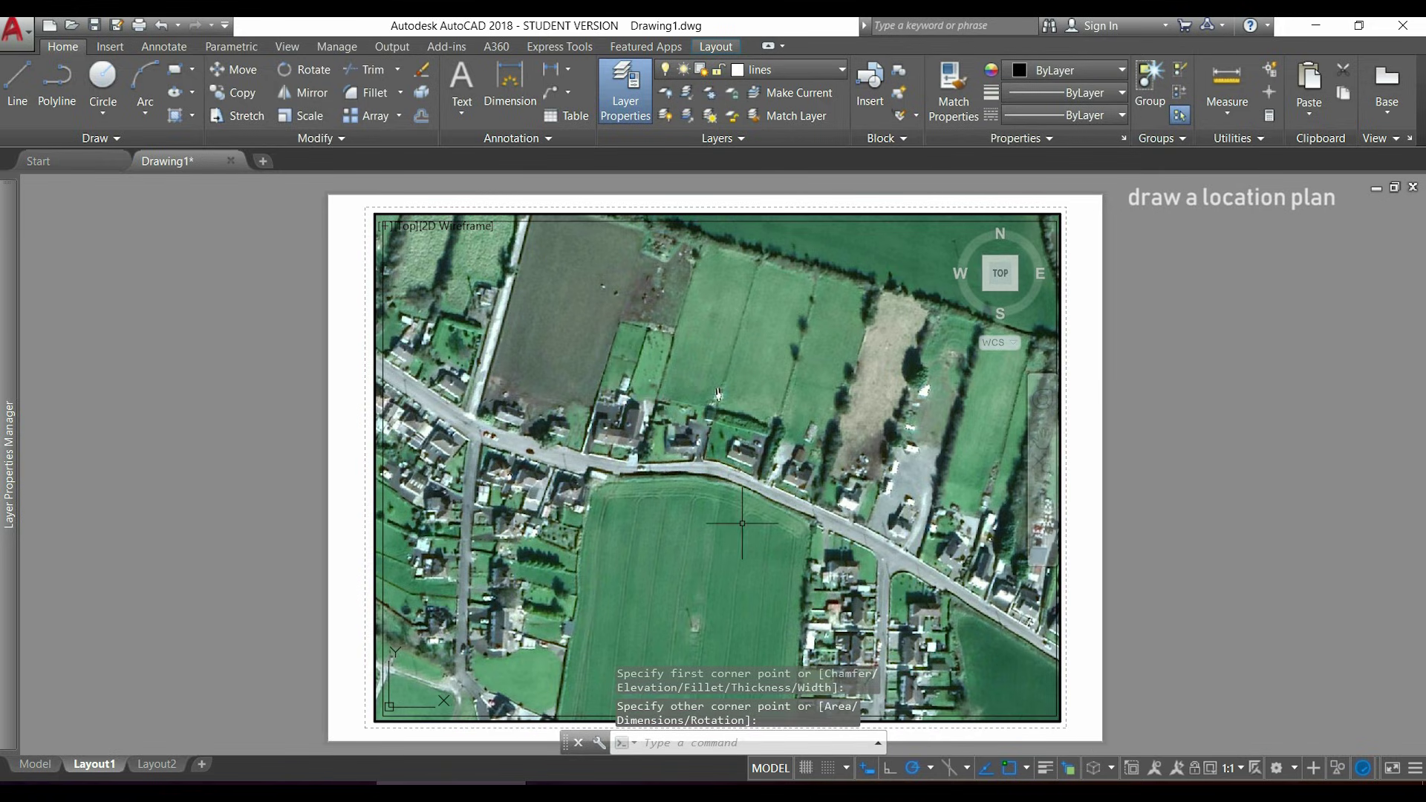
key("Return")
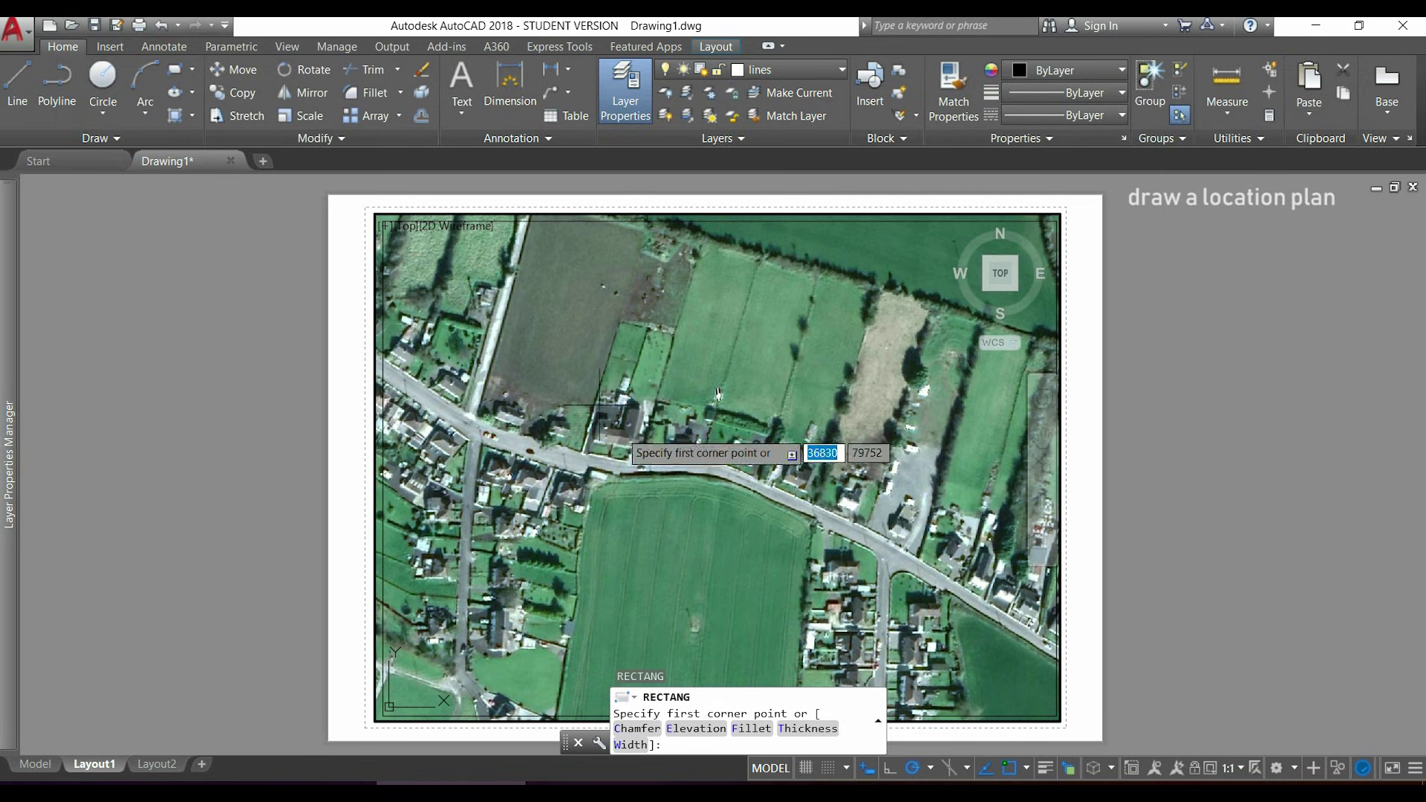
left_click(410, 247)
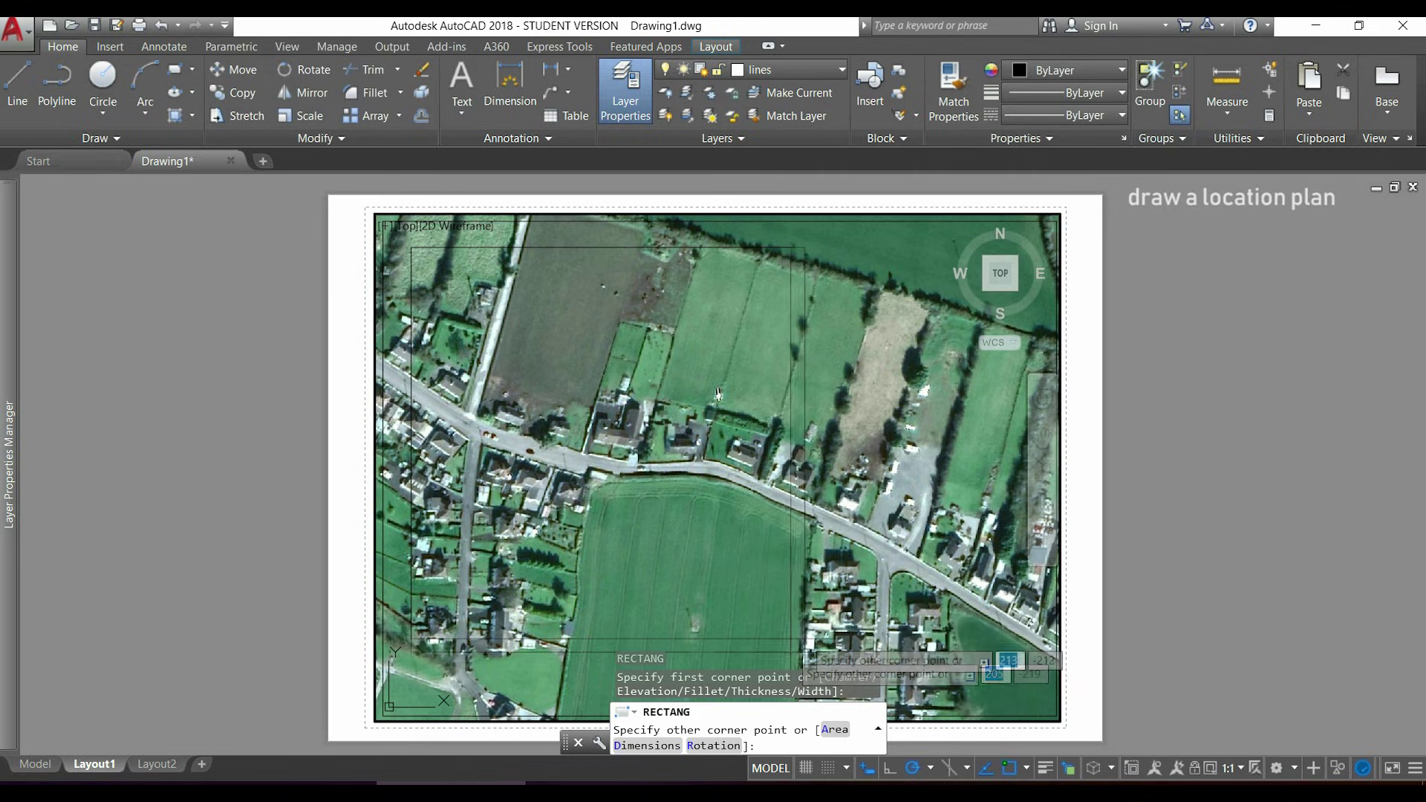
left_click(783, 622)
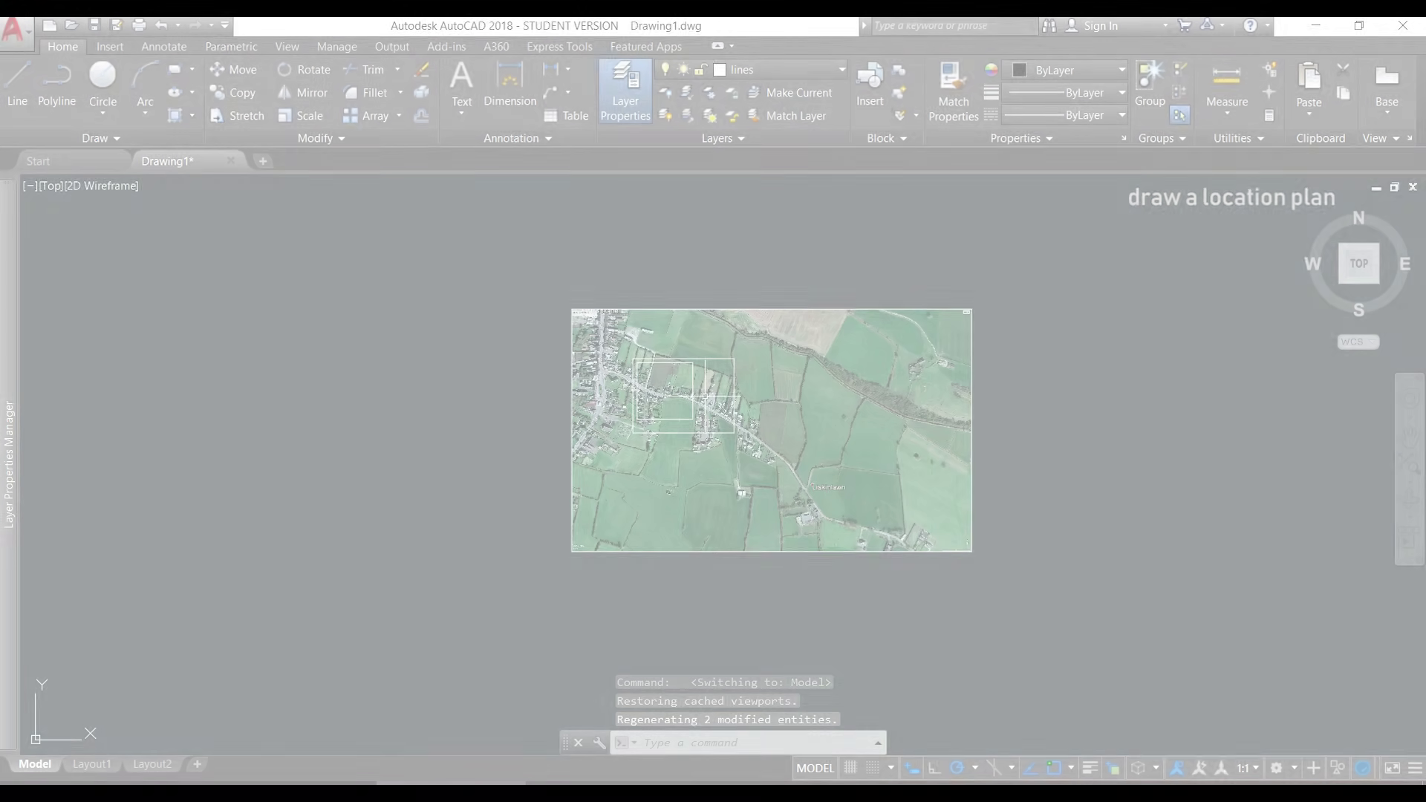
scroll(704, 394, "up", 6)
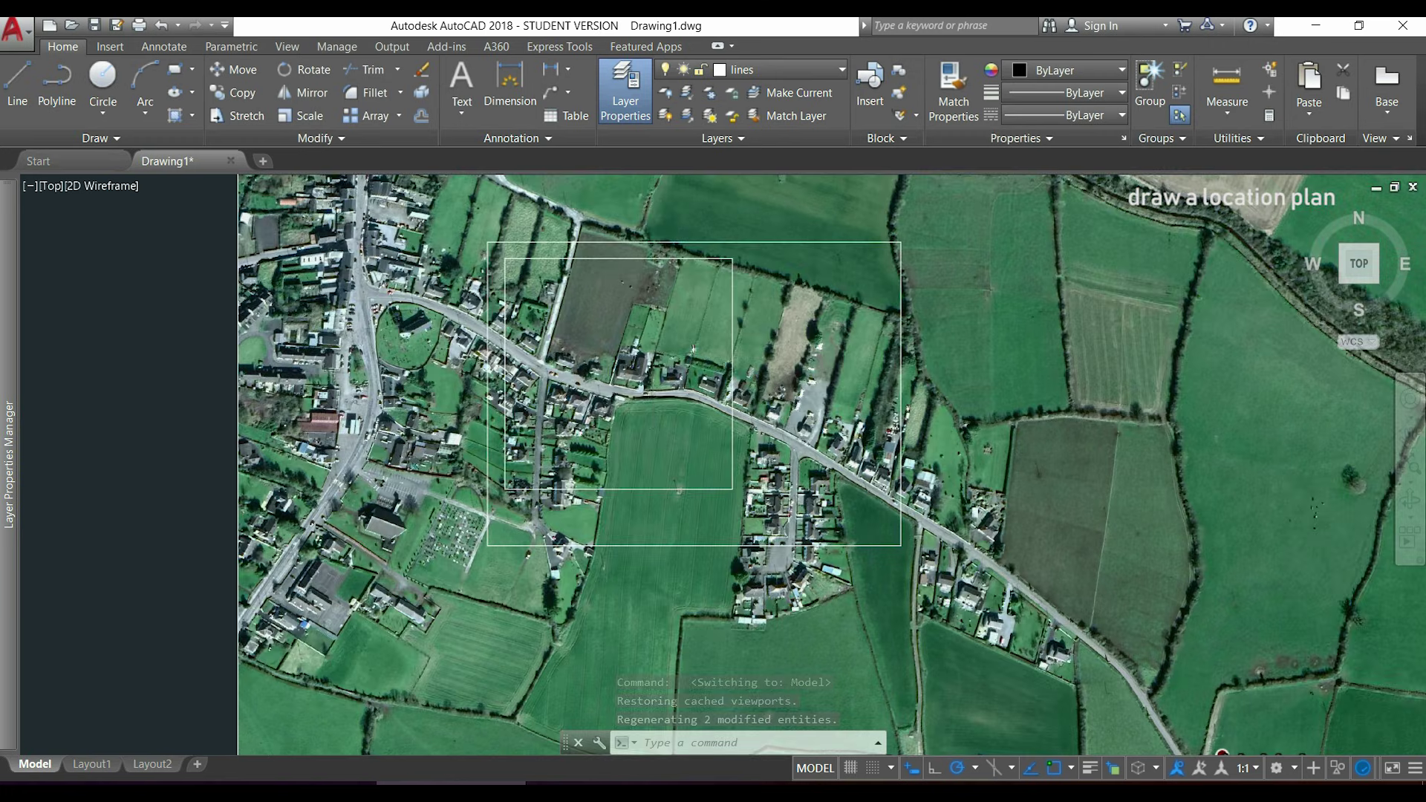
scroll(647, 383, "up", 2)
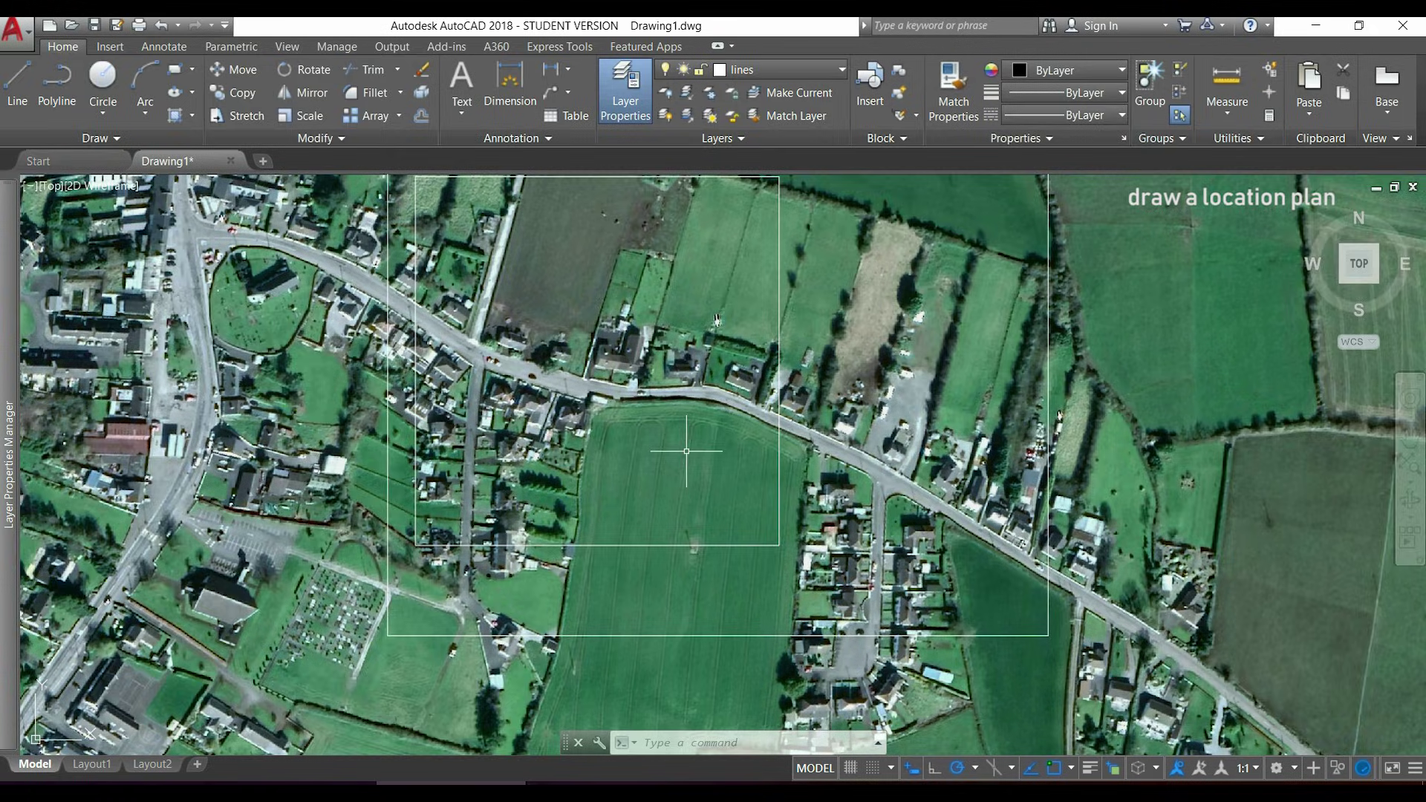
scroll(686, 451, "down", 3)
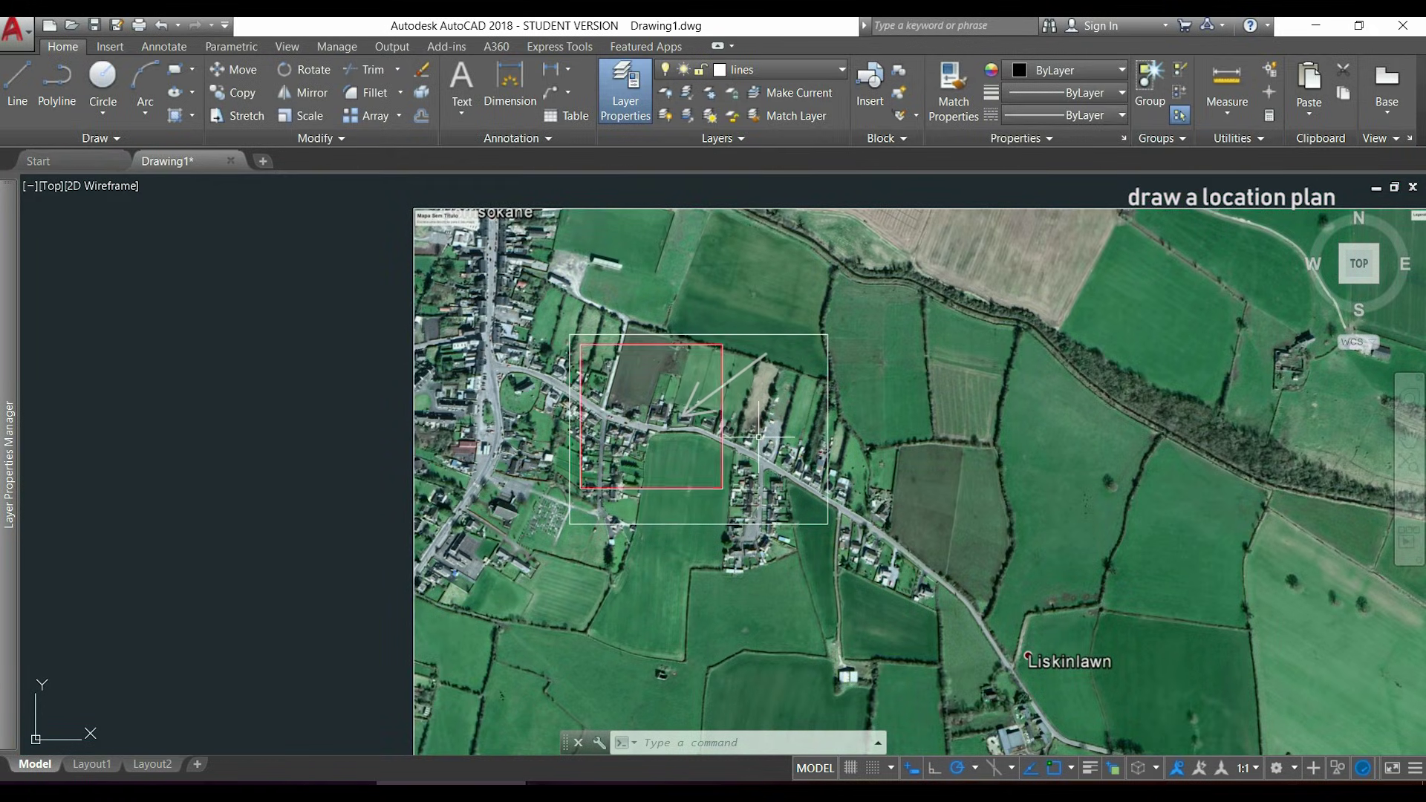
- Raise the aerial image's Fade to 49 with the Image tab slider
left_click(414, 253)
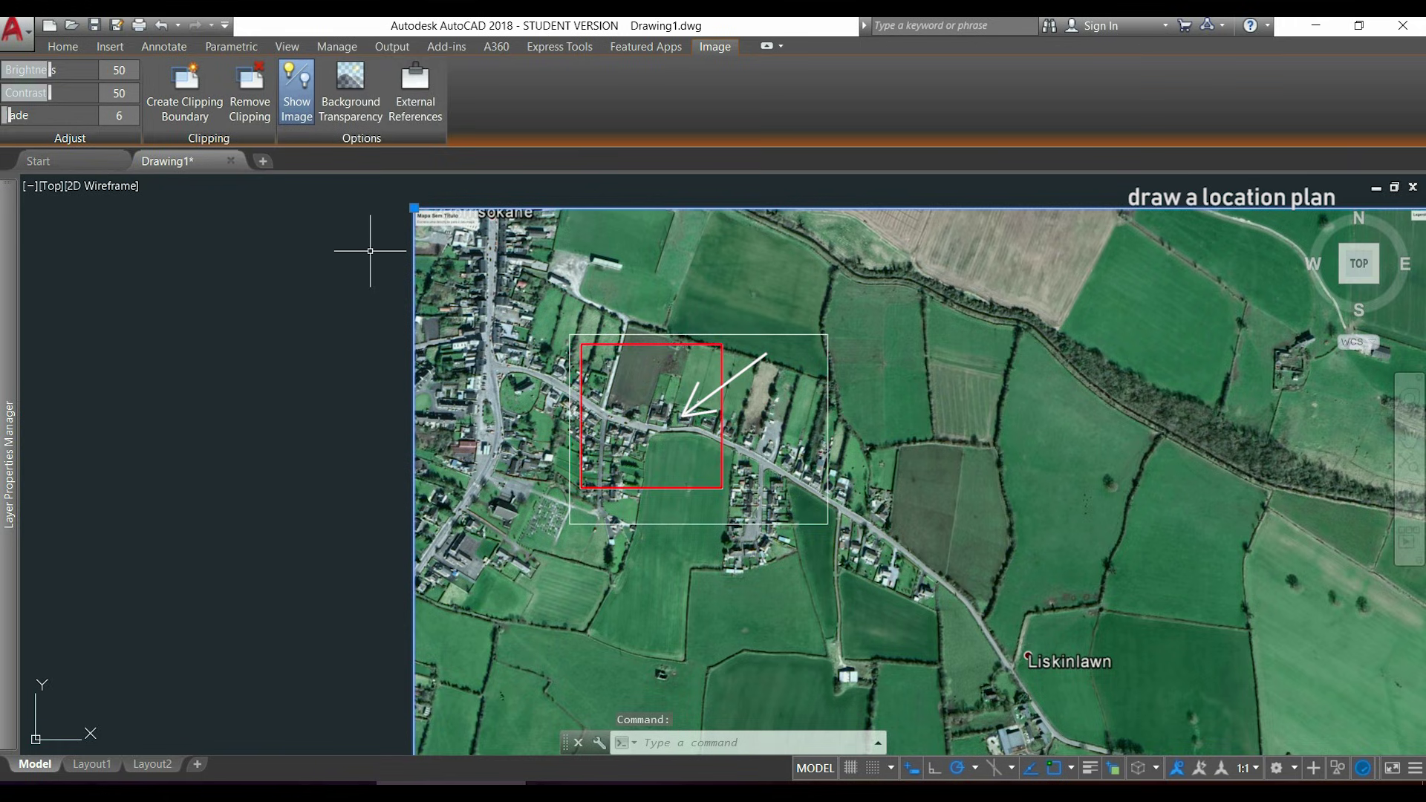
key("Escape")
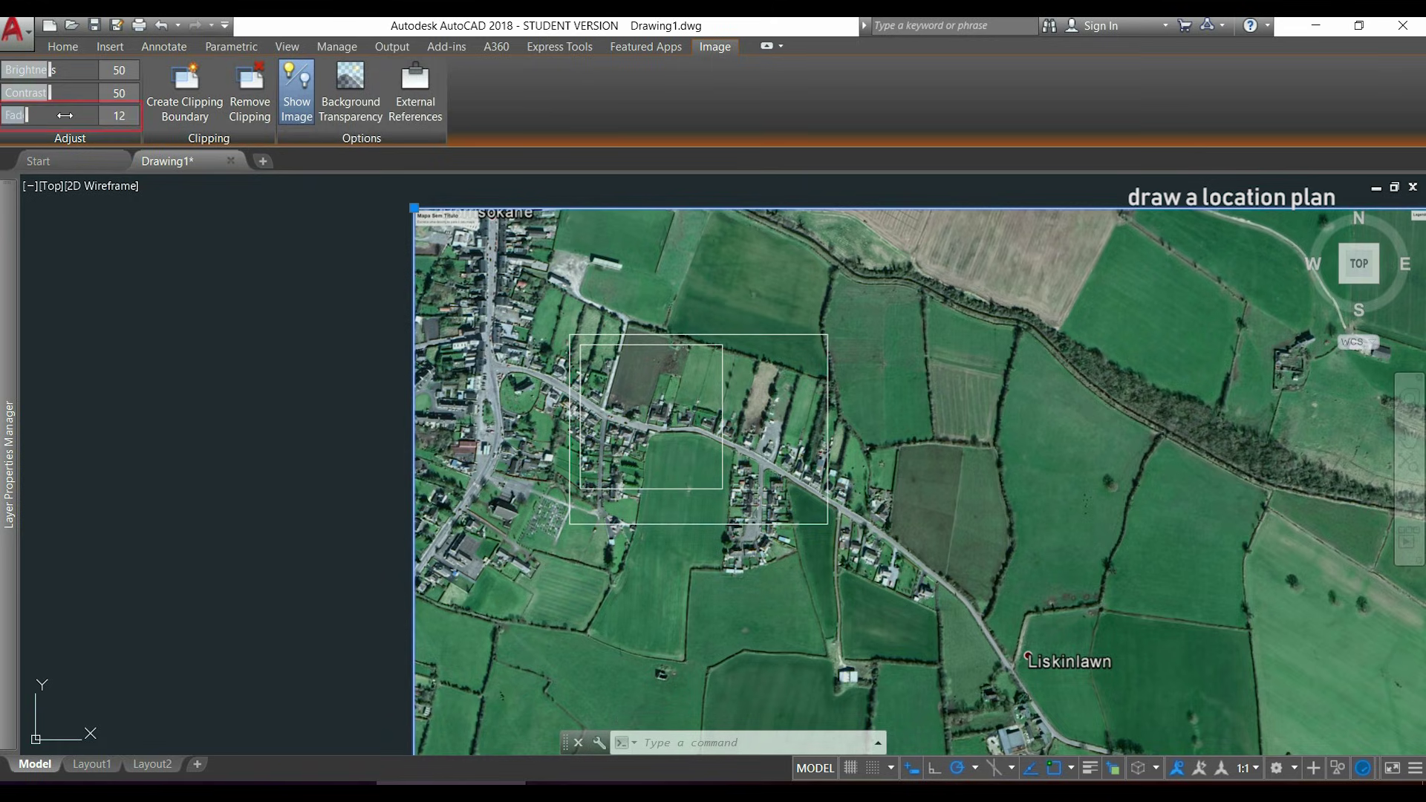
mouse_move(42, 115)
left_mouse_down()
mouse_move(114, 115)
mouse_move(82, 113)
mouse_move(95, 115)
left_mouse_up()
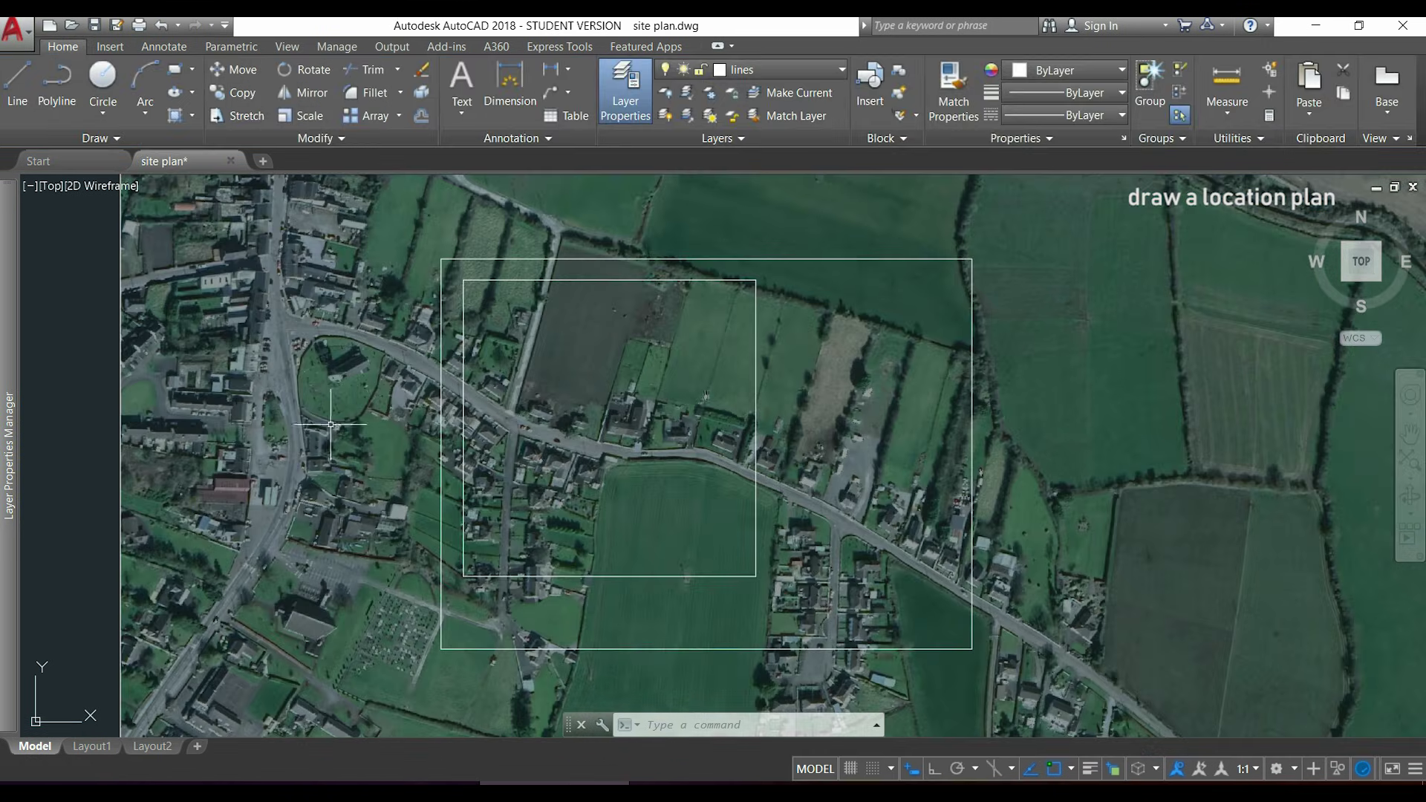
- Clip the aerial image to the inner rectangle using its two opposite corners
scroll(326, 426, "down", 4)
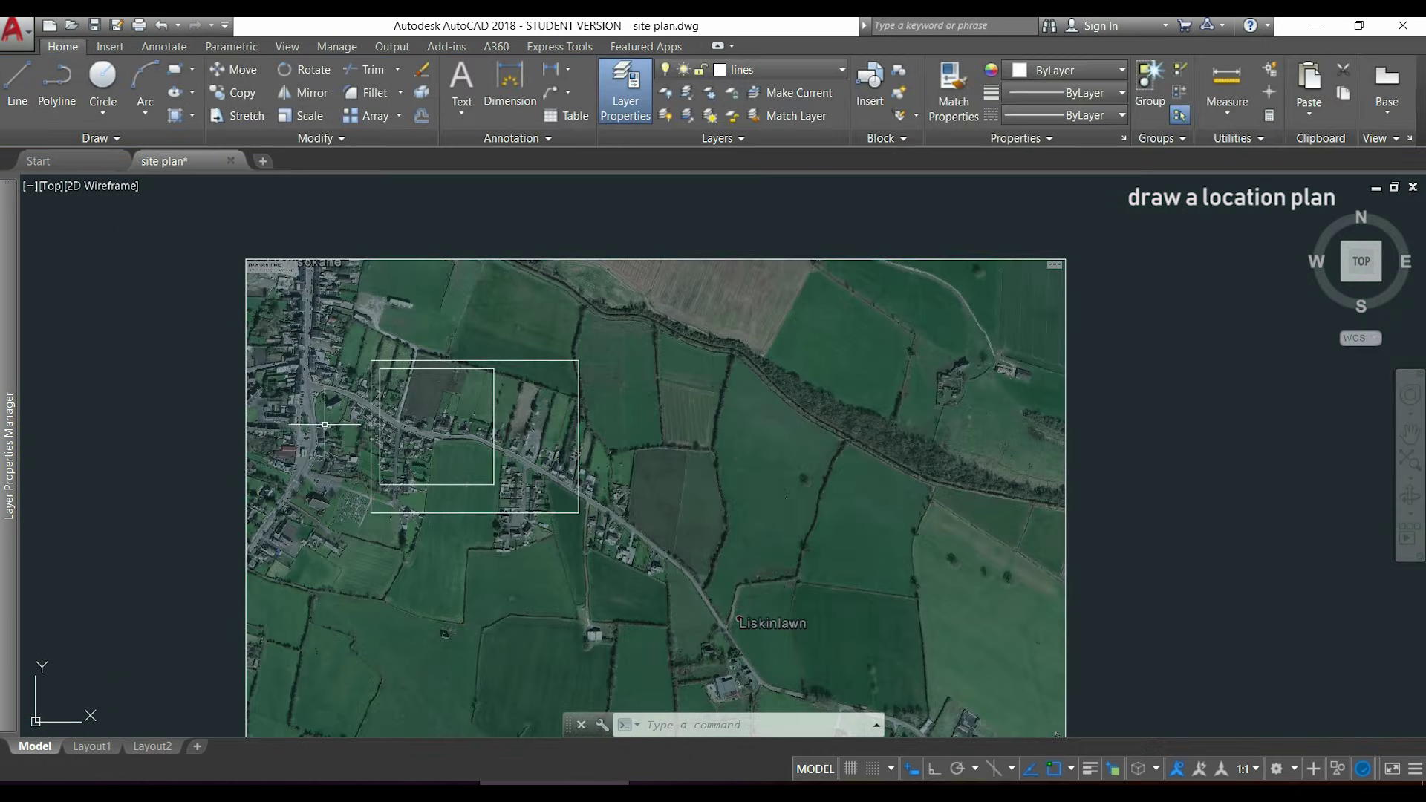
left_click(246, 318)
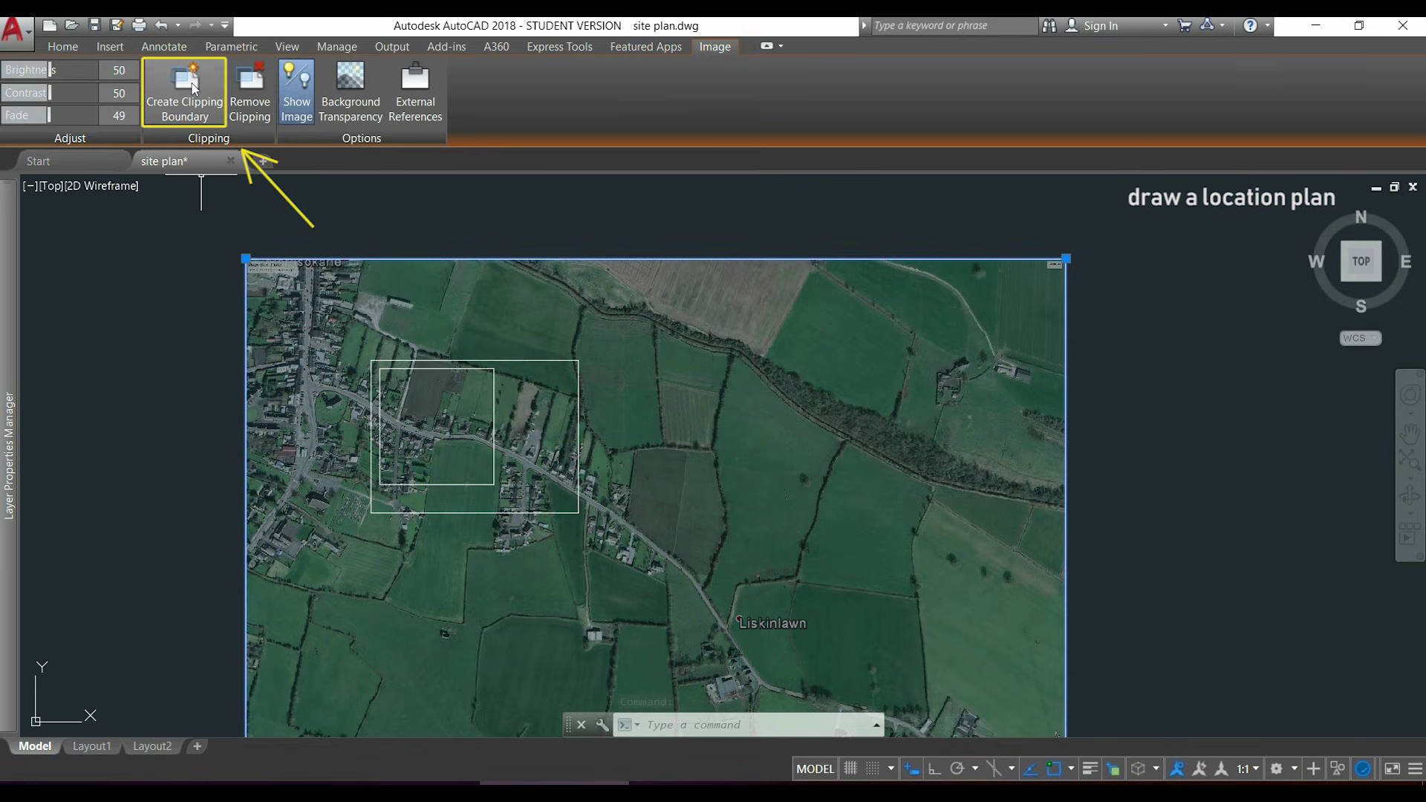
left_click(191, 88)
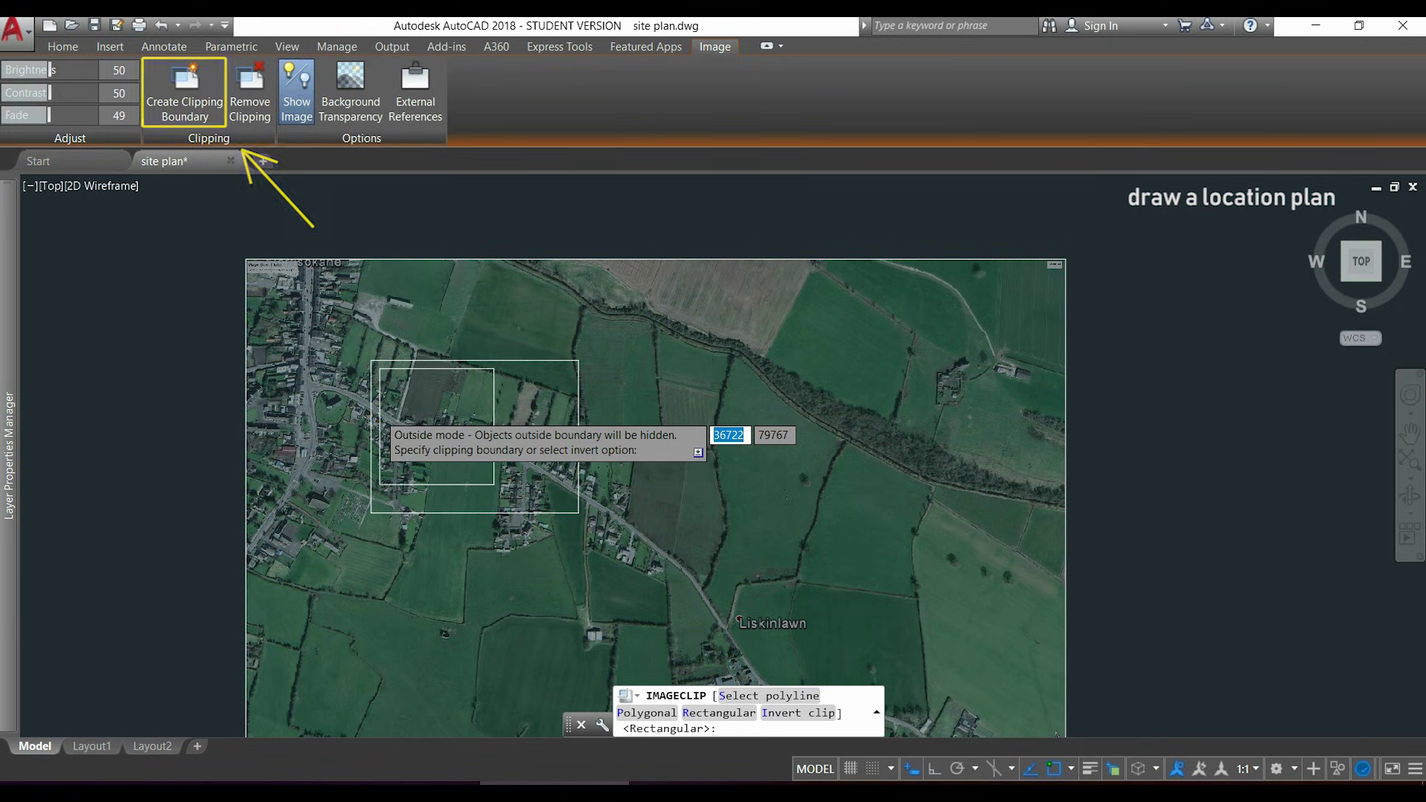
scroll(381, 414, "up", 4)
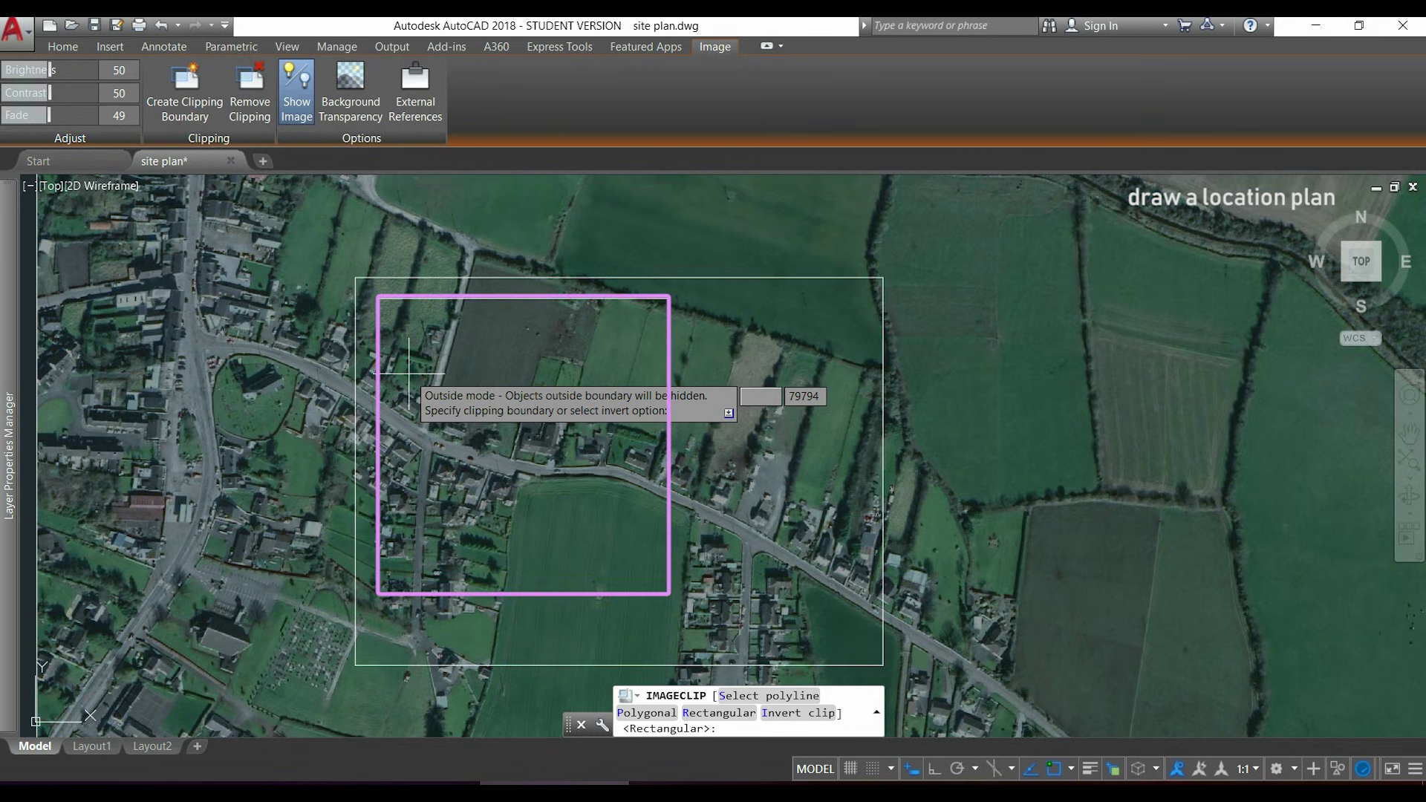
left_click(378, 298)
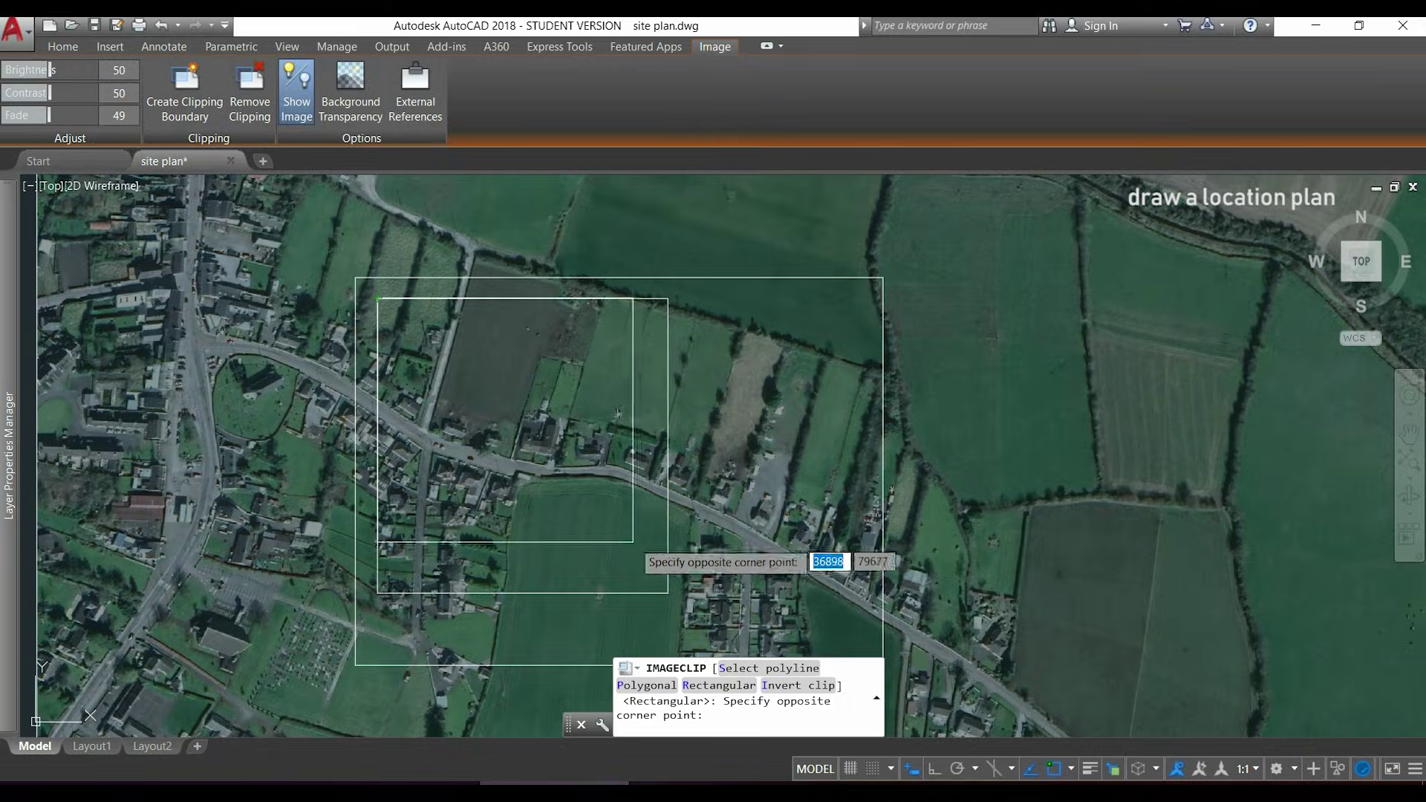
left_click(667, 592)
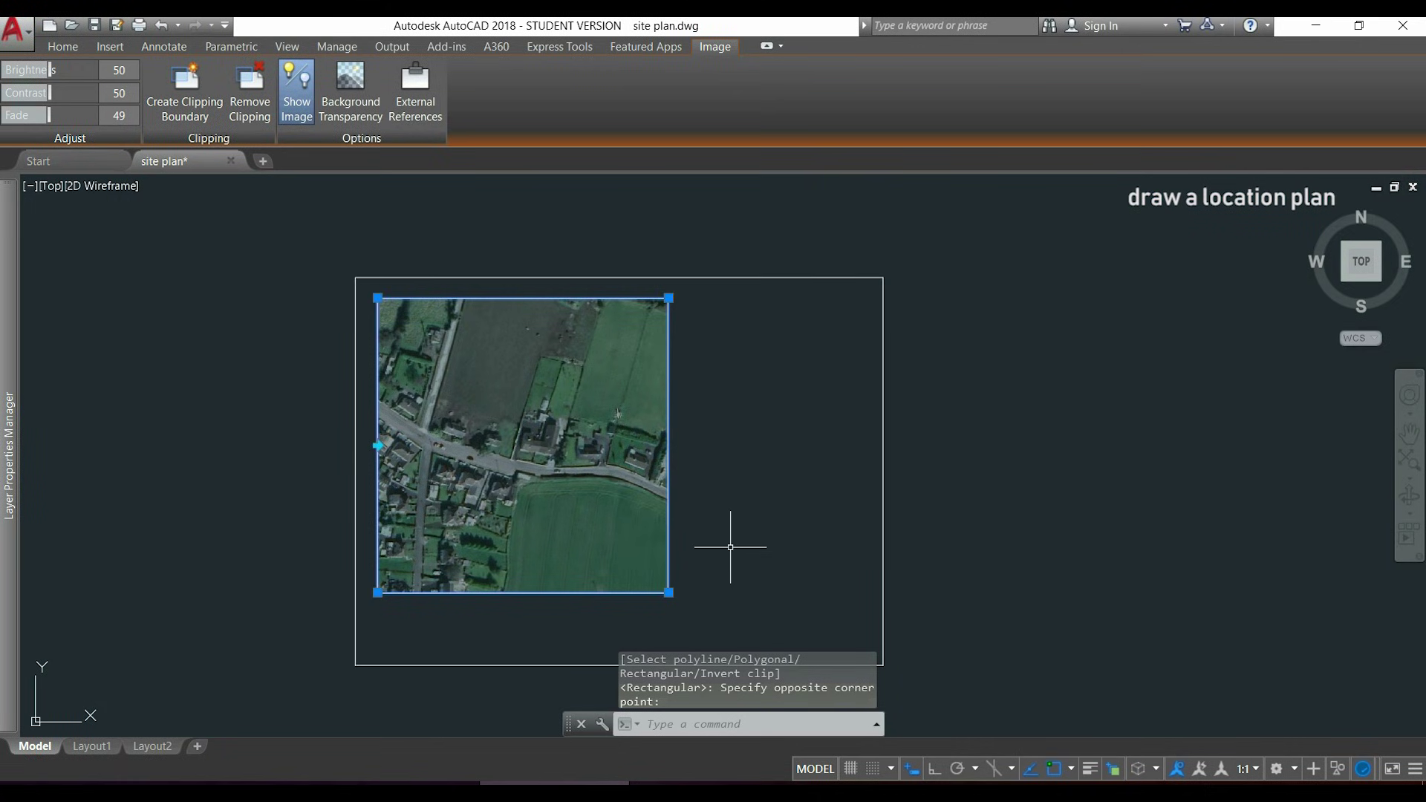
- Undo the last action and make the red layer (colour 10) current
key("Escape")
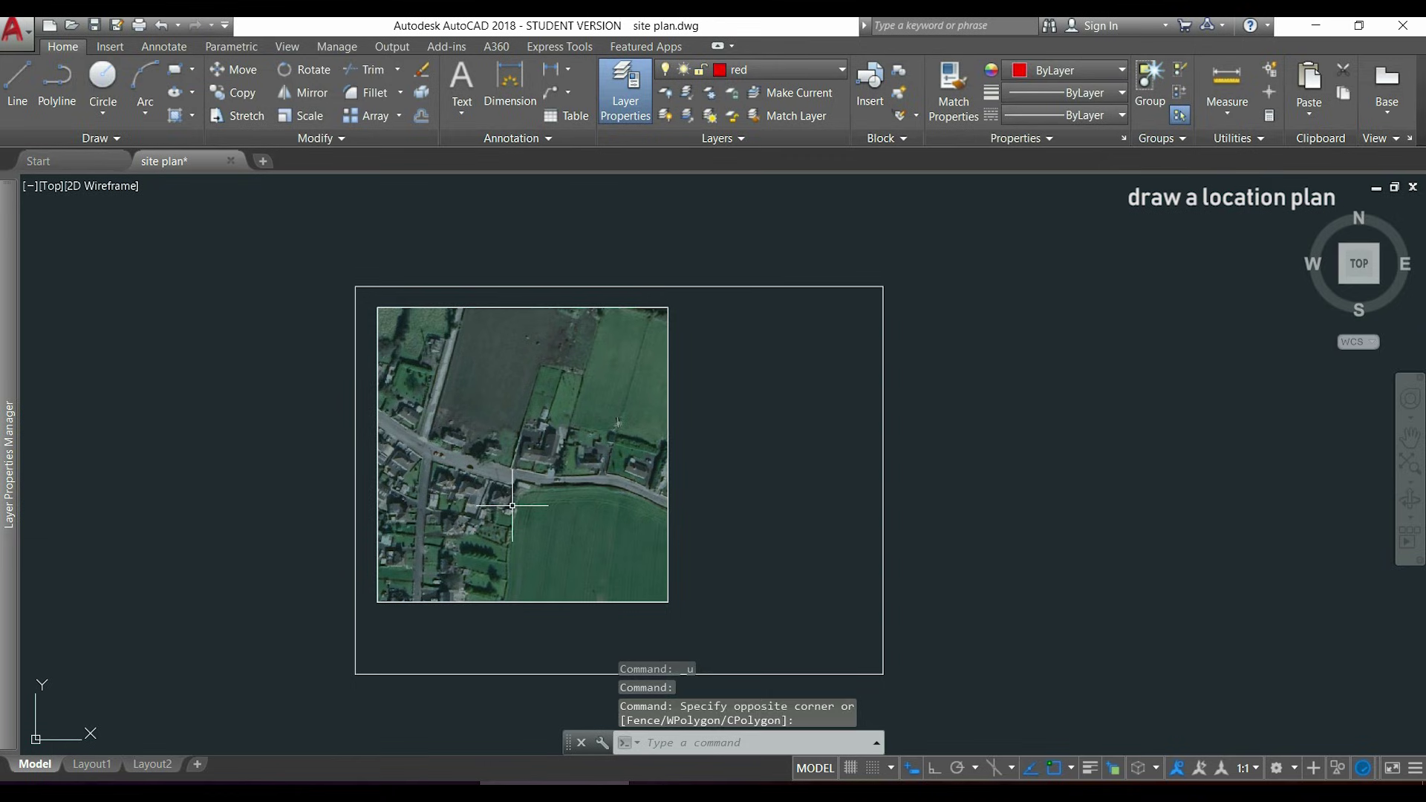
key("ctrl+z")
key("ctrl+z")
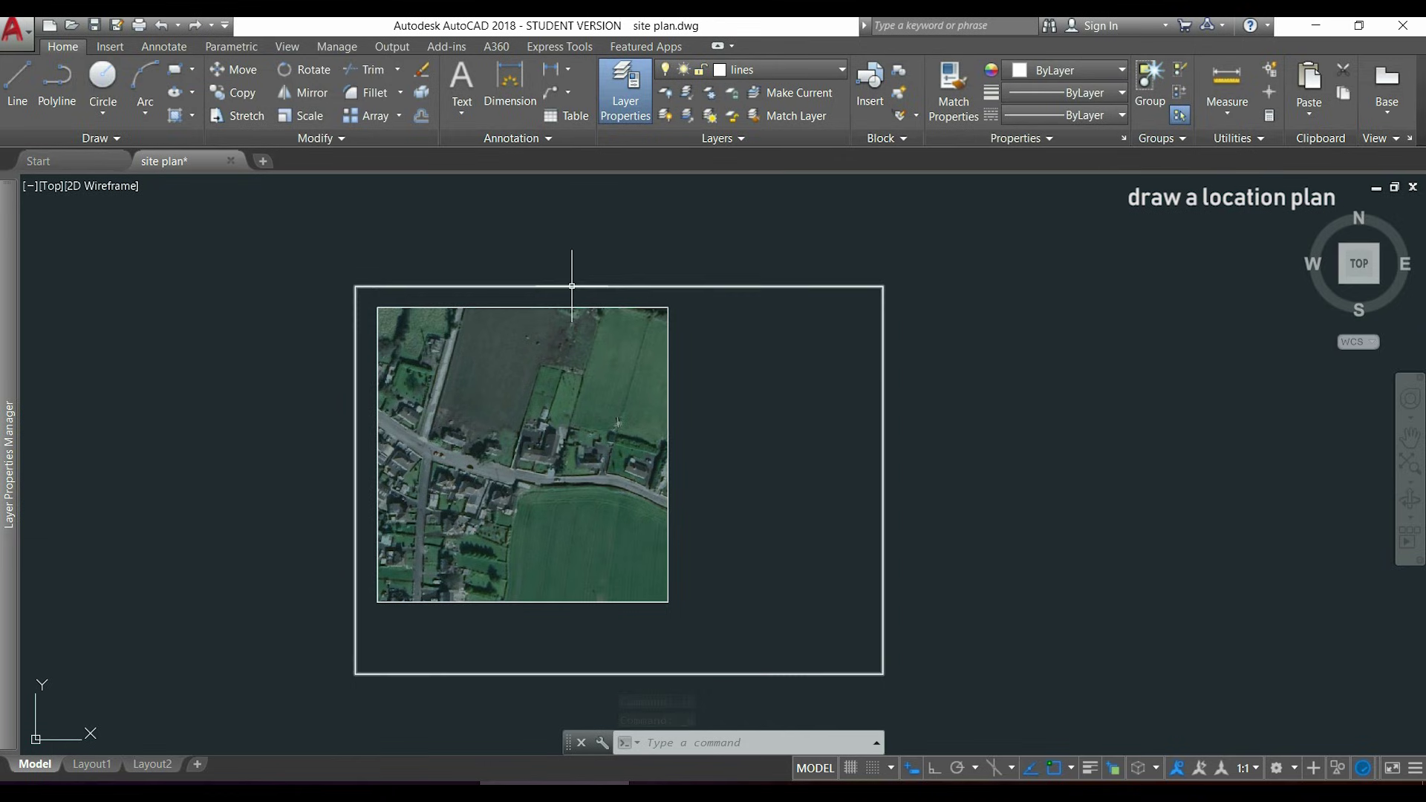
mouse_move(4, 443)
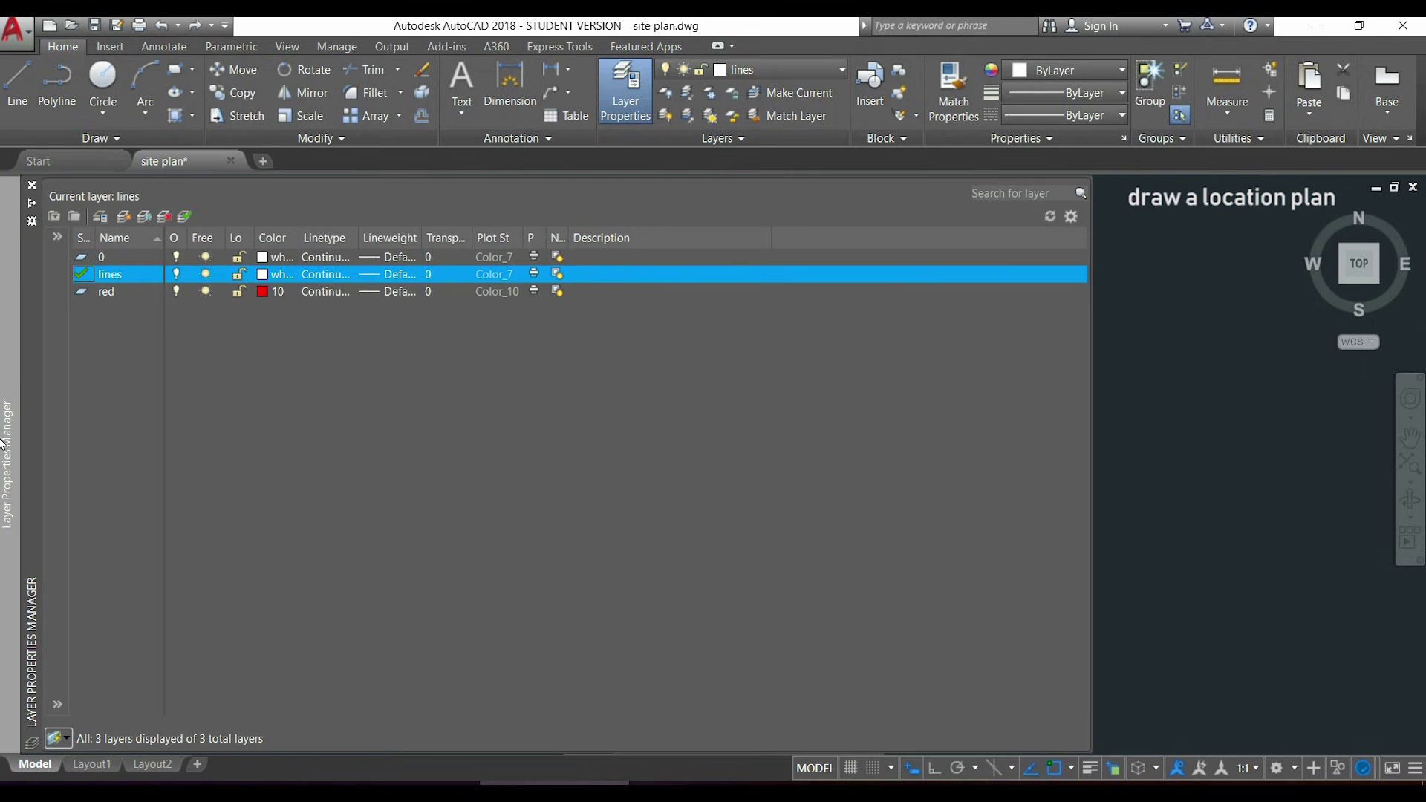
left_click(95, 294)
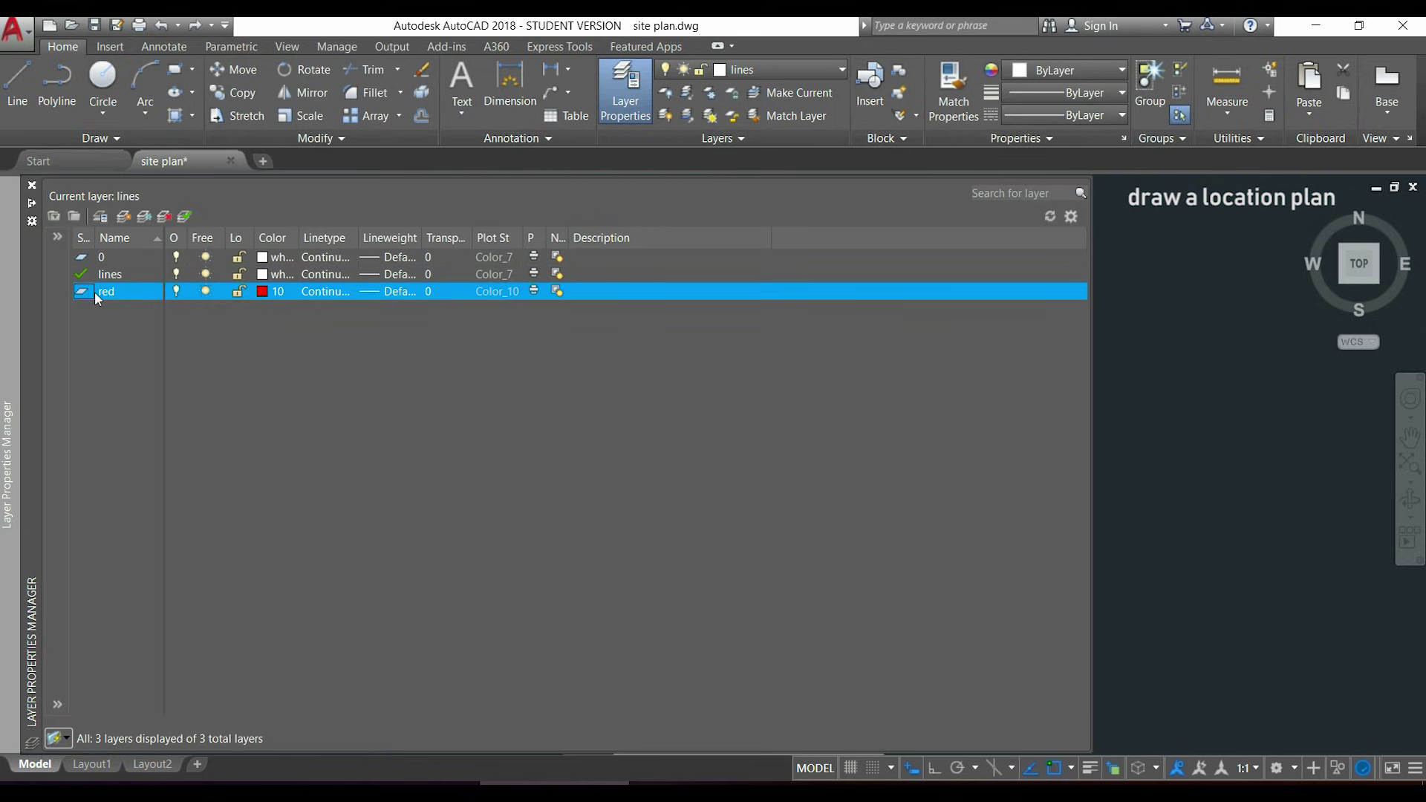
double_click(95, 291)
left_click(1178, 455)
left_click(1158, 468)
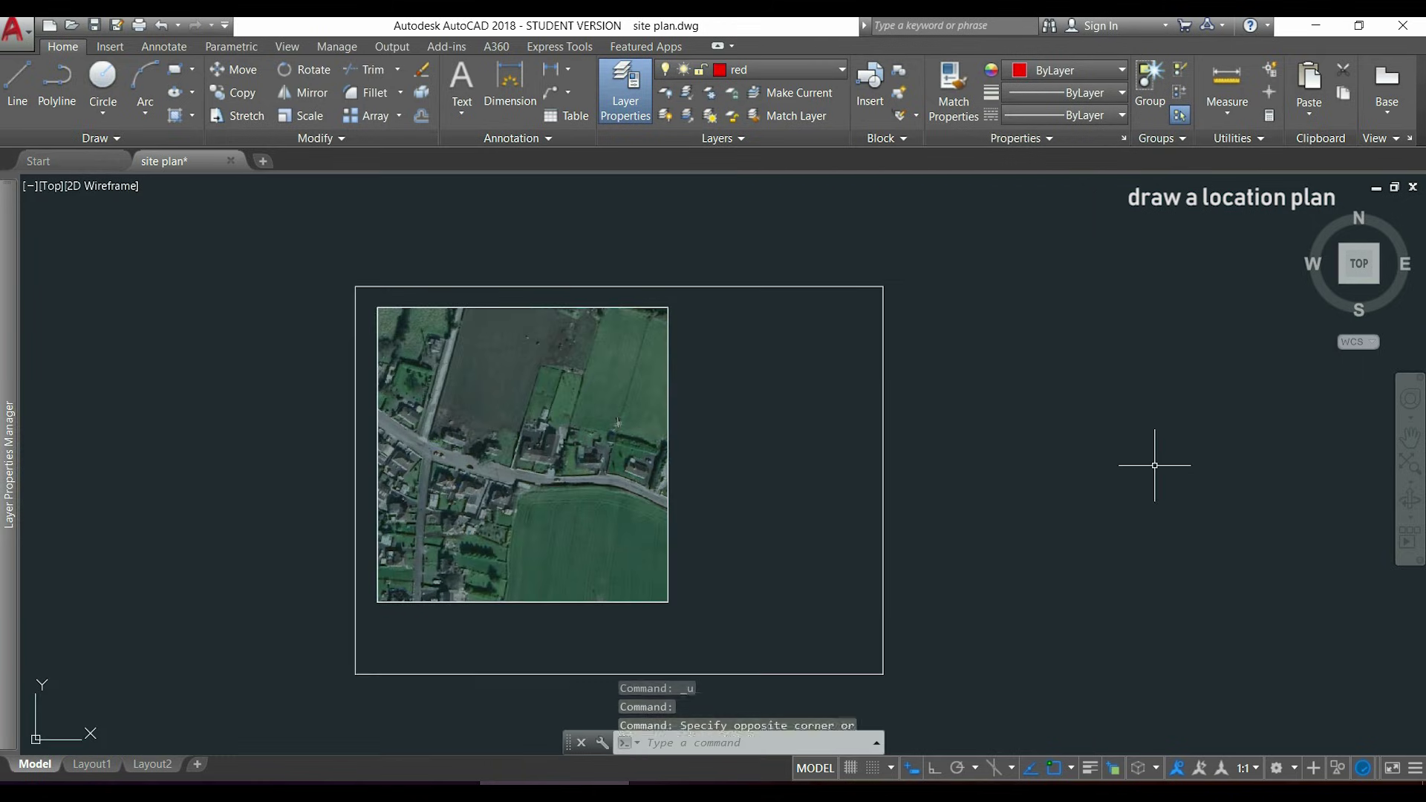
- Start a PL polyline at the plot's south-west corner and trace its south-east, north-east and north-west corners
type("PL")
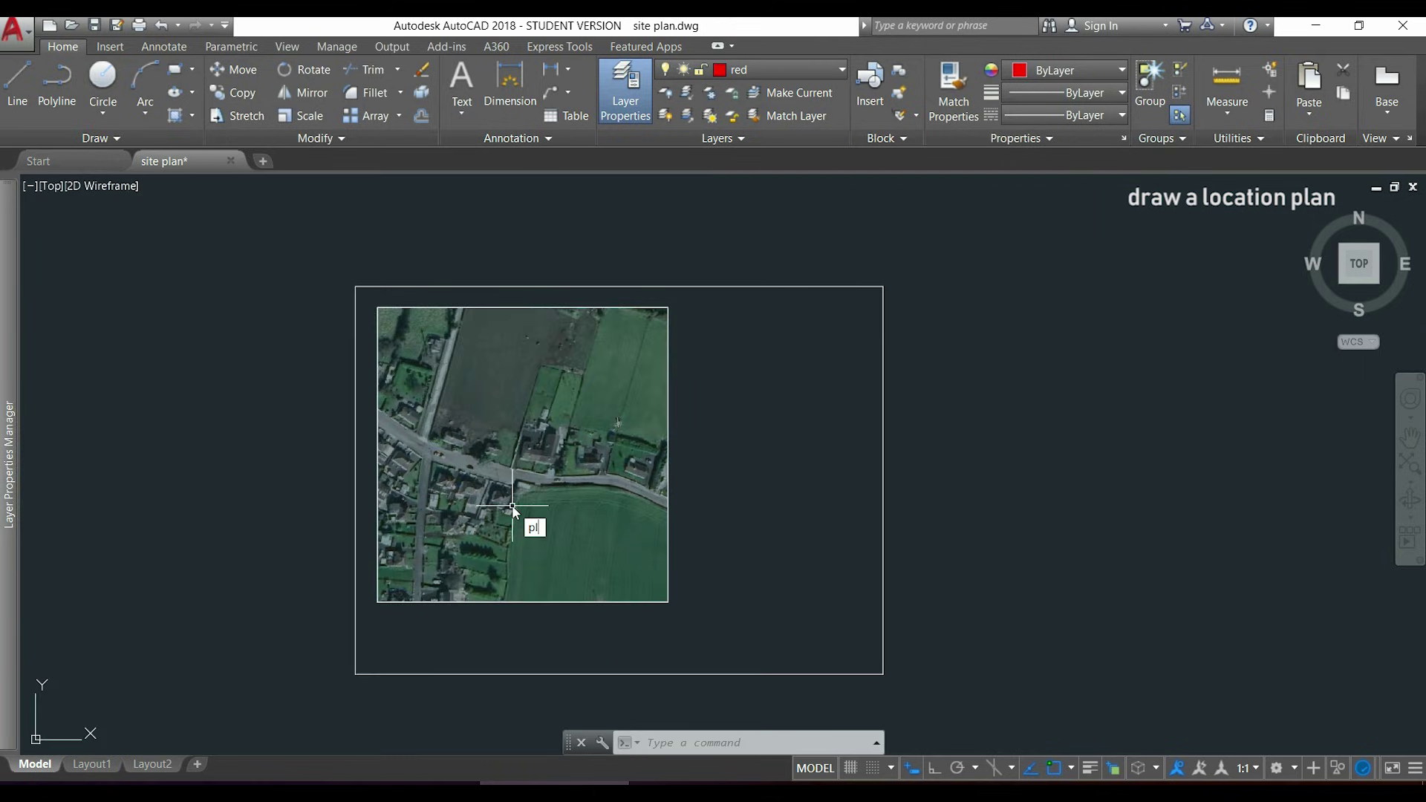
key("Return")
scroll(513, 506, "up", 8)
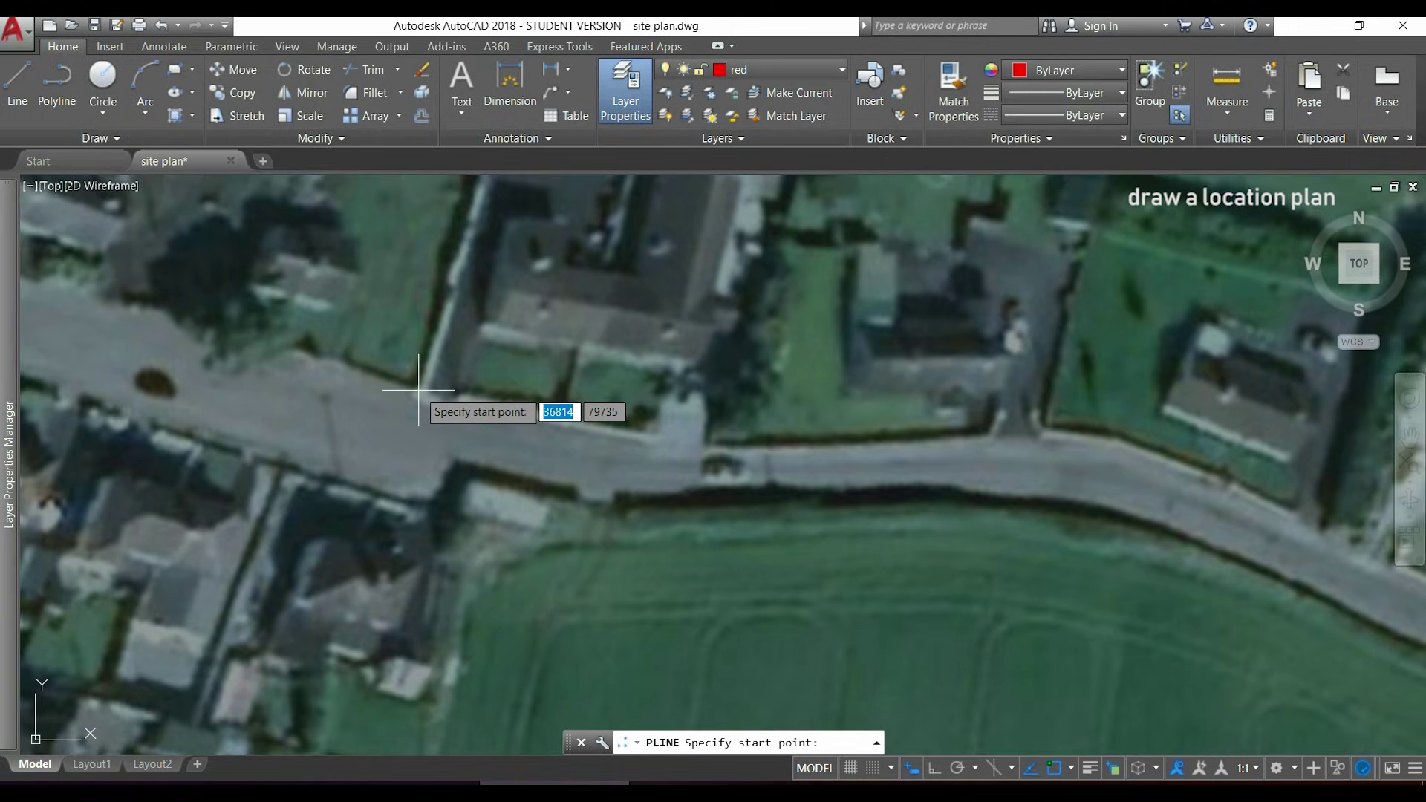
left_click(418, 391)
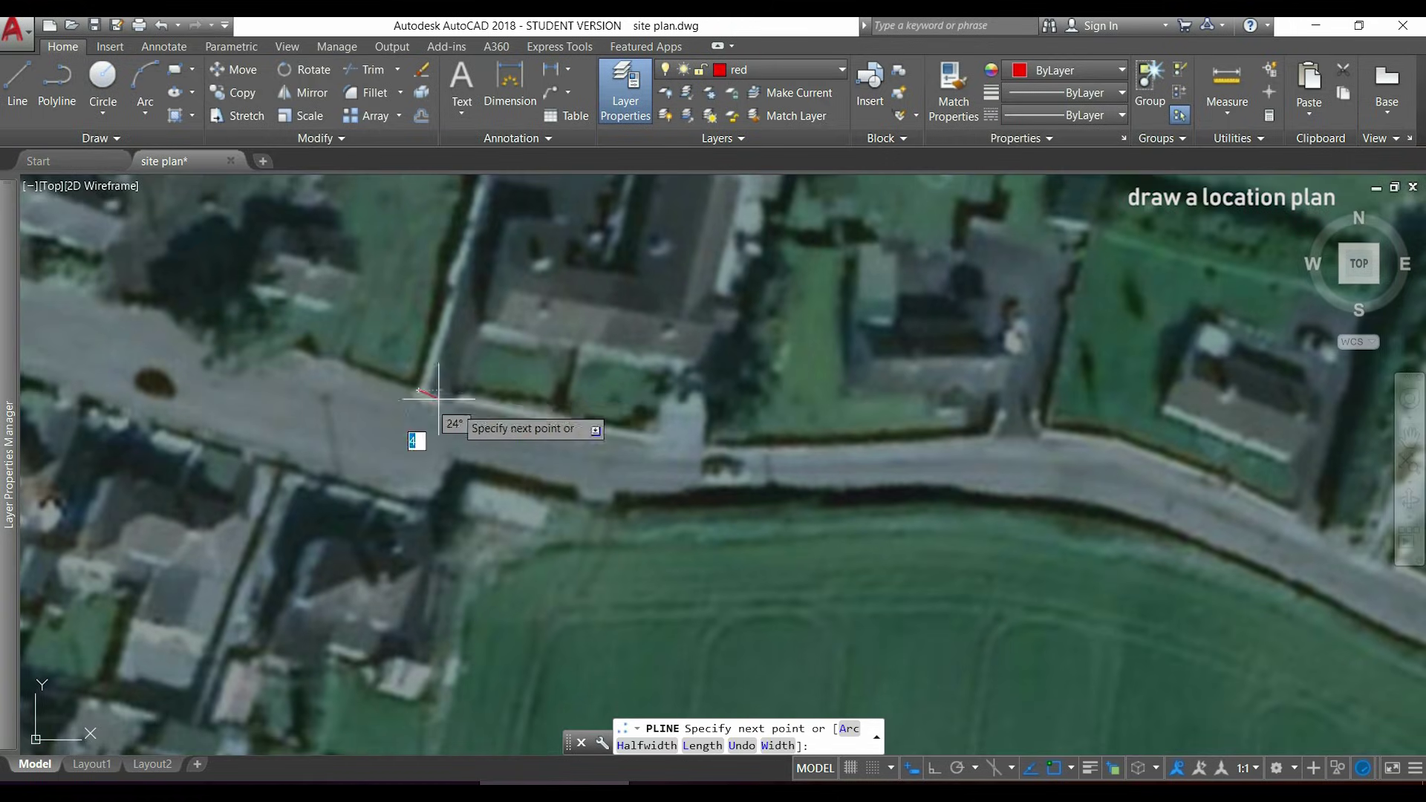
left_click(705, 445)
scroll(706, 444, "down", 3)
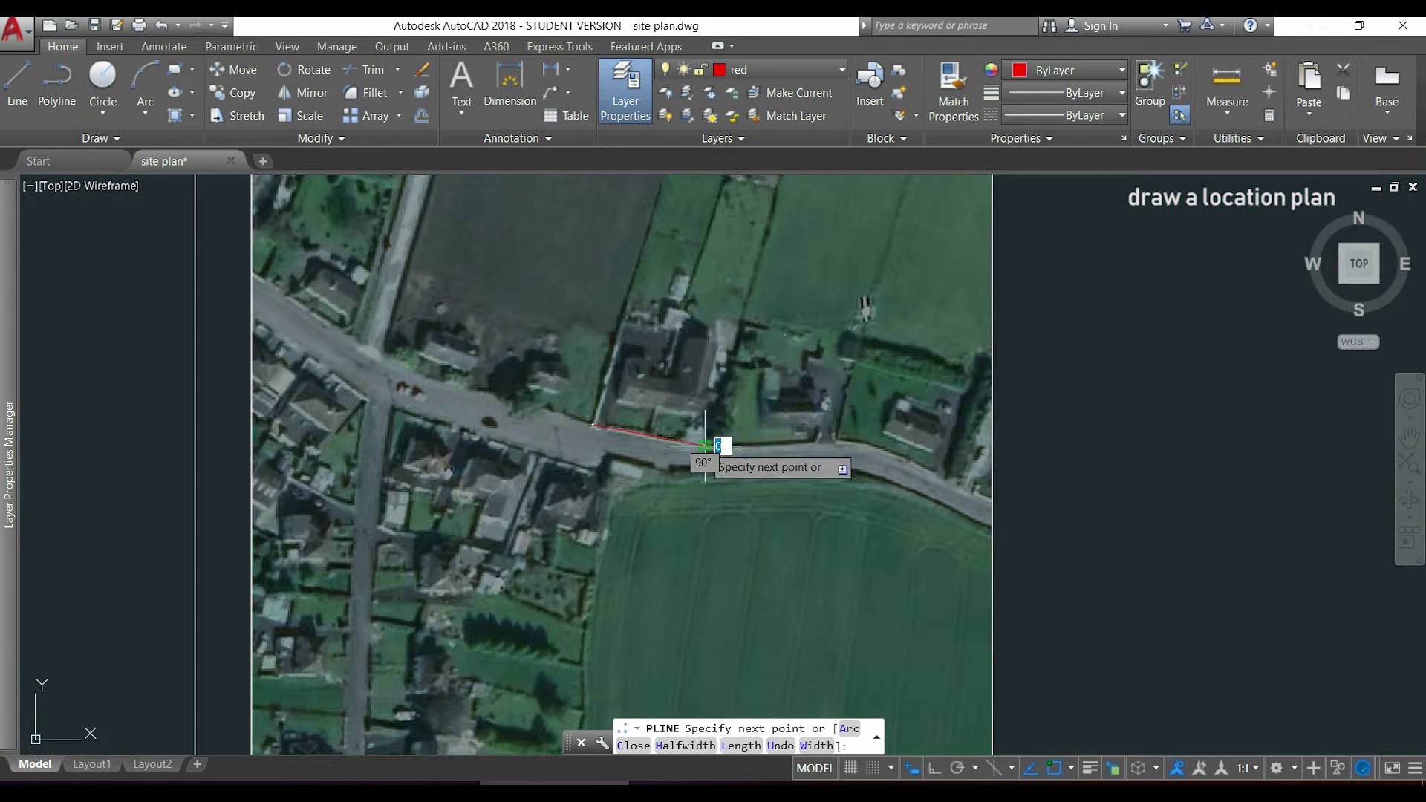
scroll(662, 461, "up", 2)
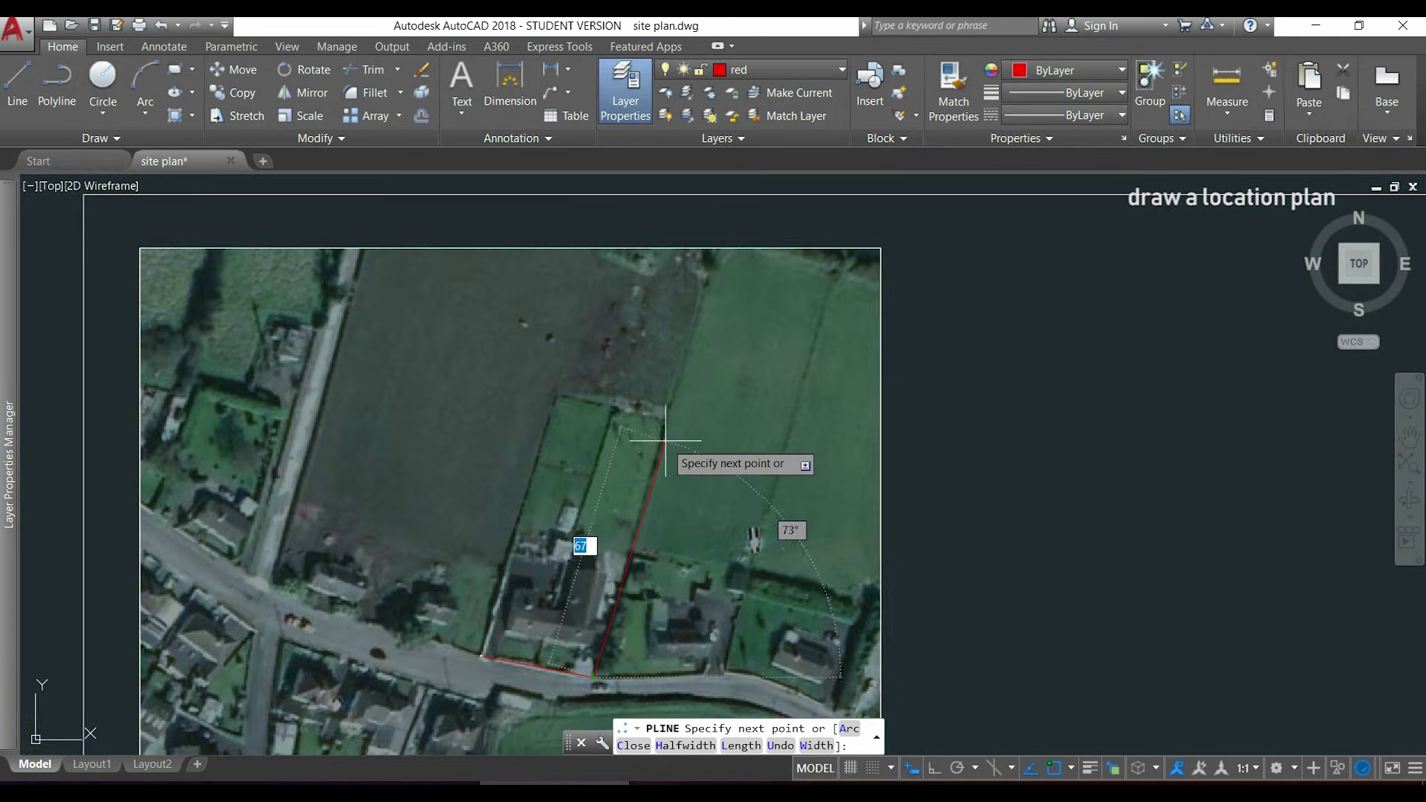
scroll(663, 460, "up", 2)
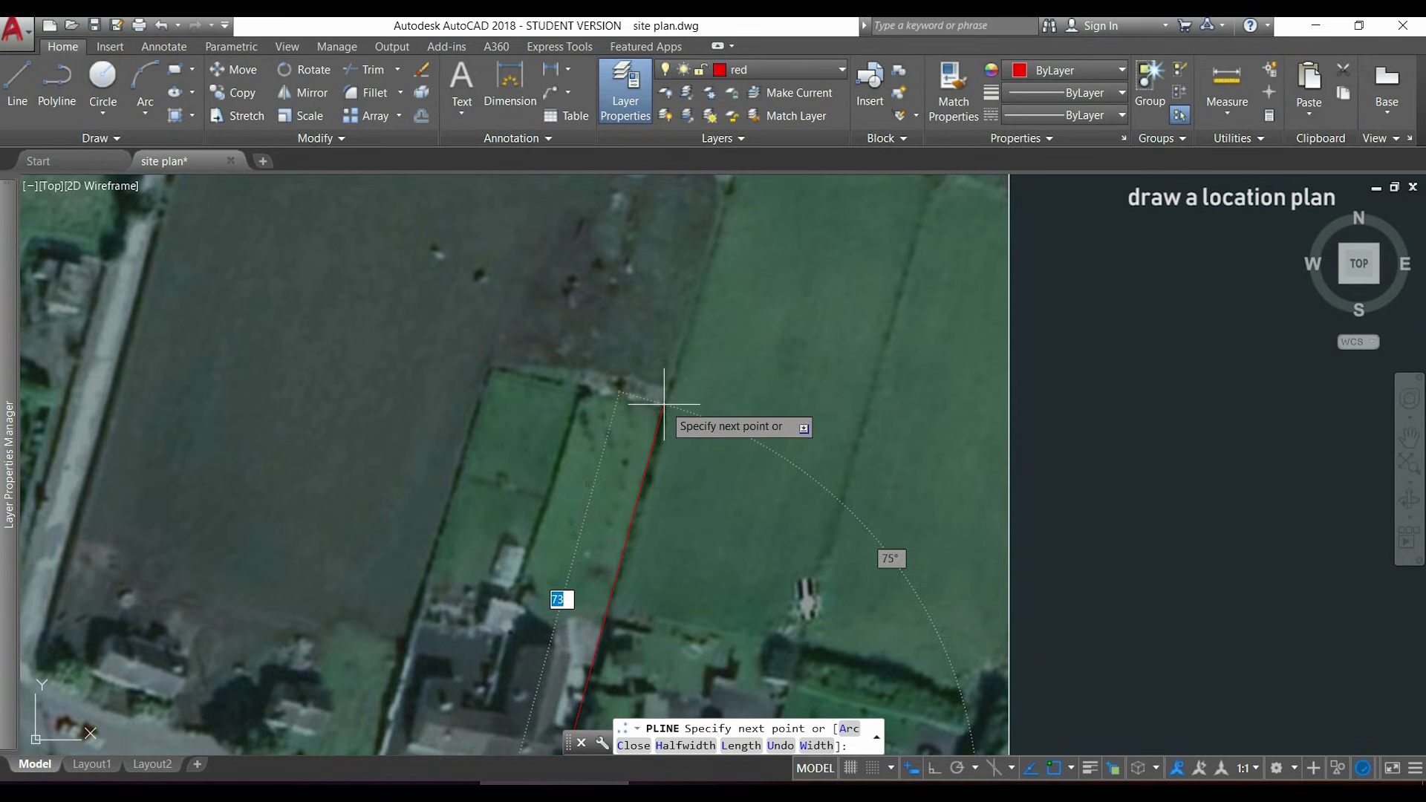
left_click(665, 405)
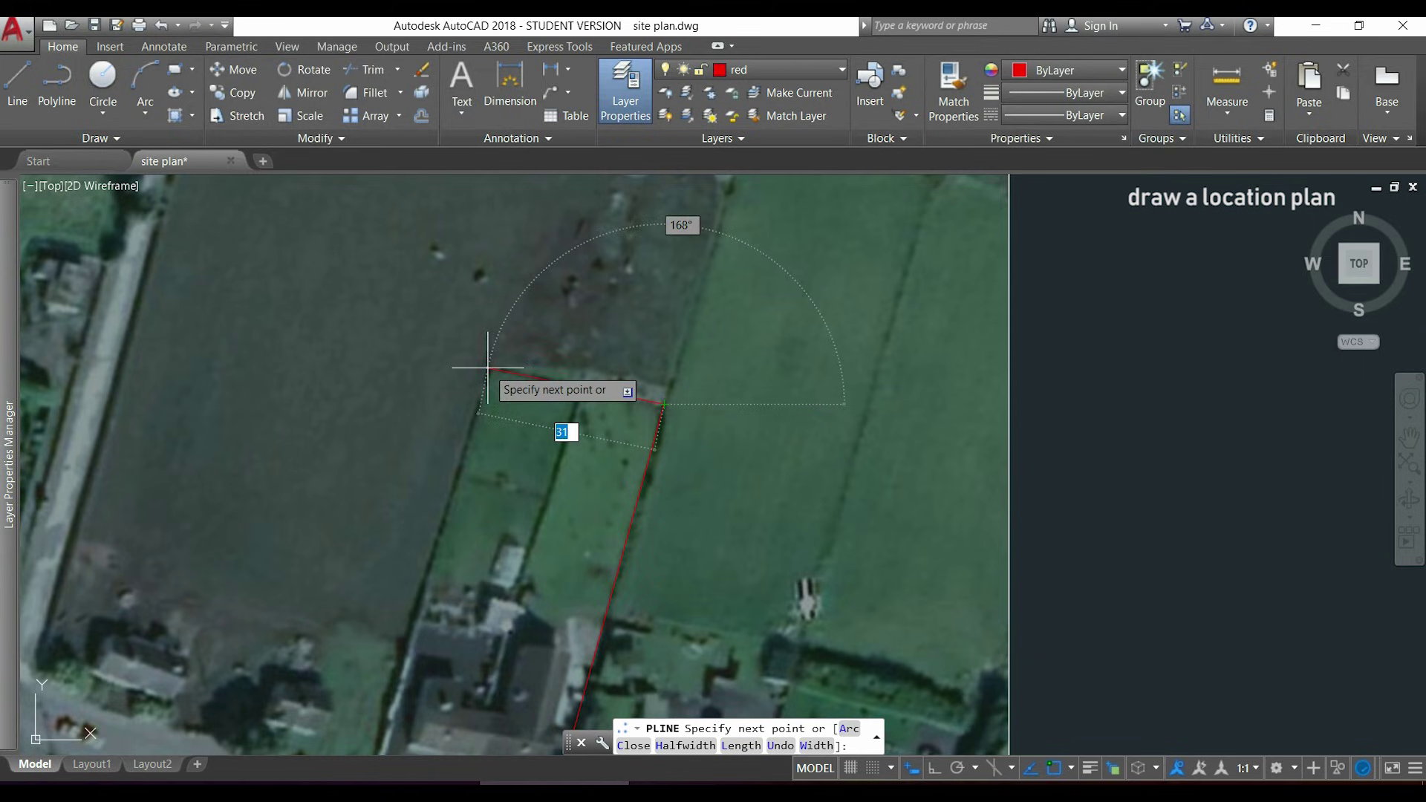
left_click(488, 367)
- Close the red boundary back at its starting corner and zoom out to review it
scroll(401, 483, "down", 2)
scroll(495, 513, "up", 2)
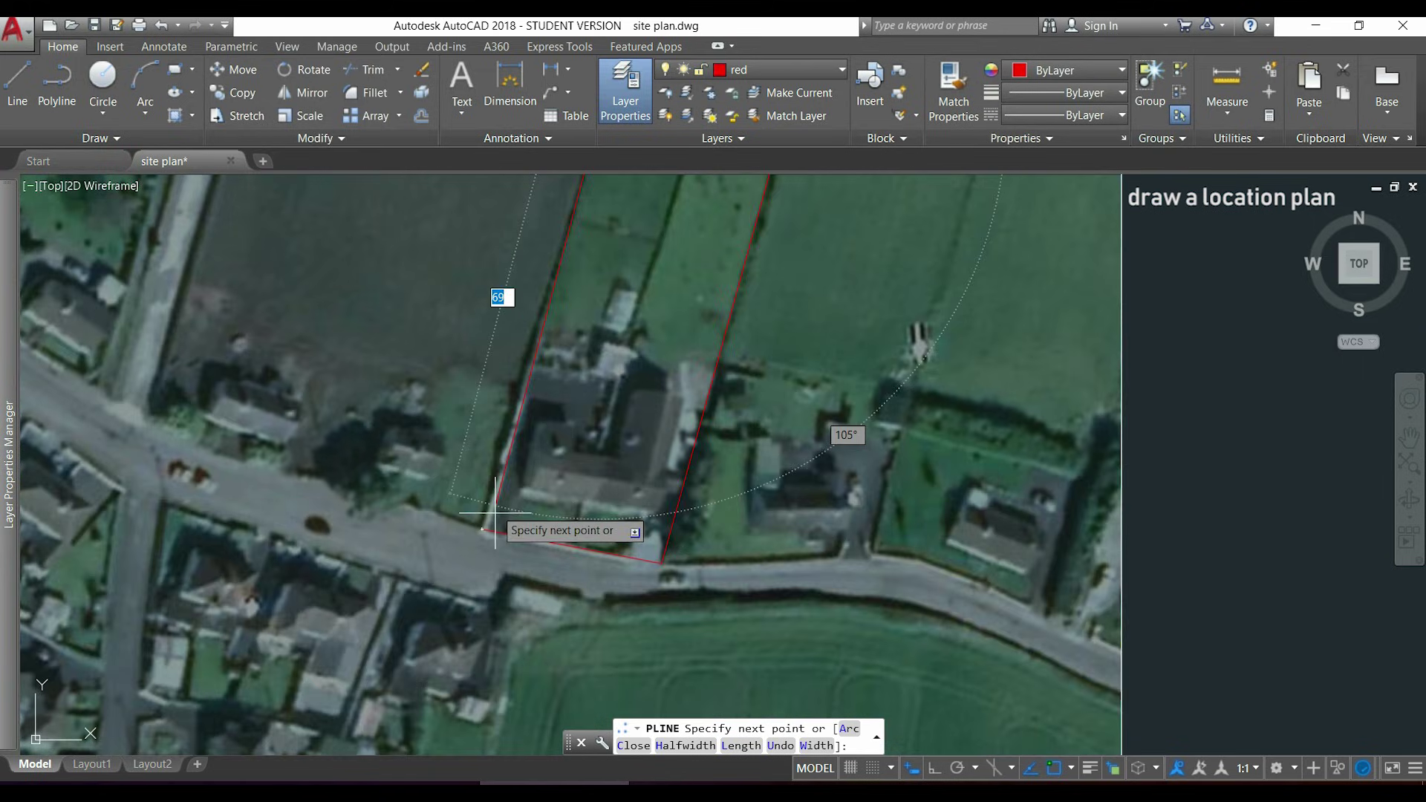
left_click(487, 528)
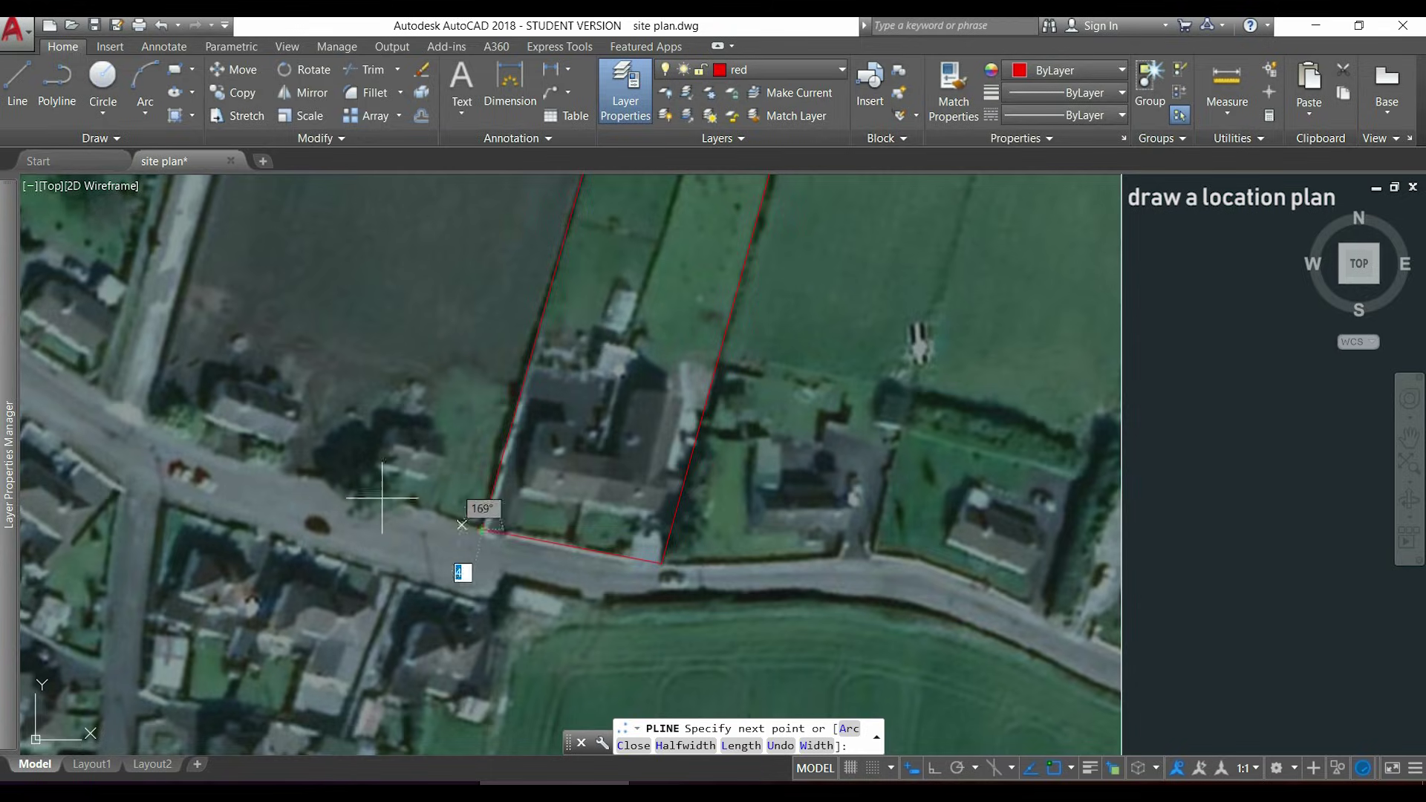
key("Escape")
scroll(347, 399, "down", 2)
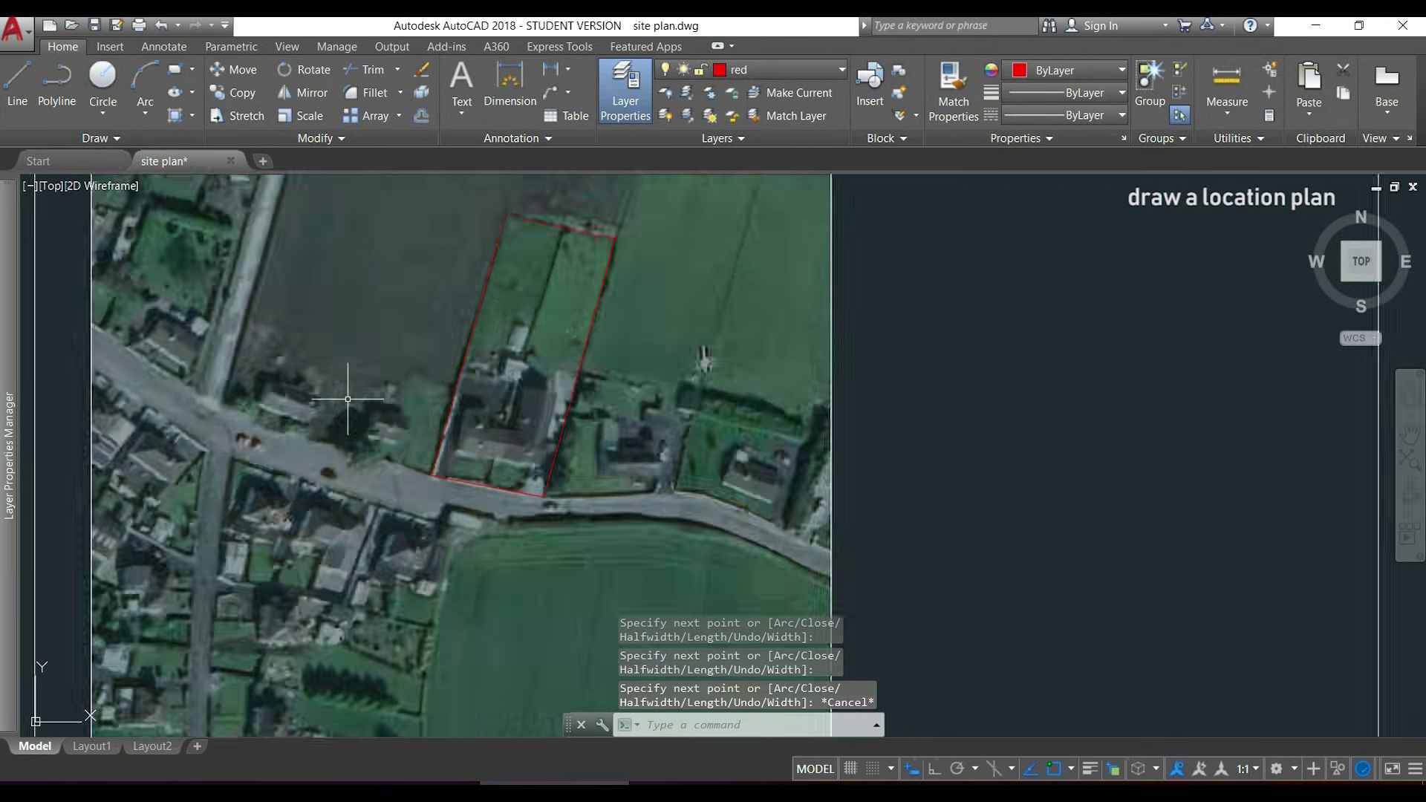
scroll(348, 398, "down", 3)
scroll(345, 412, "down", 2)
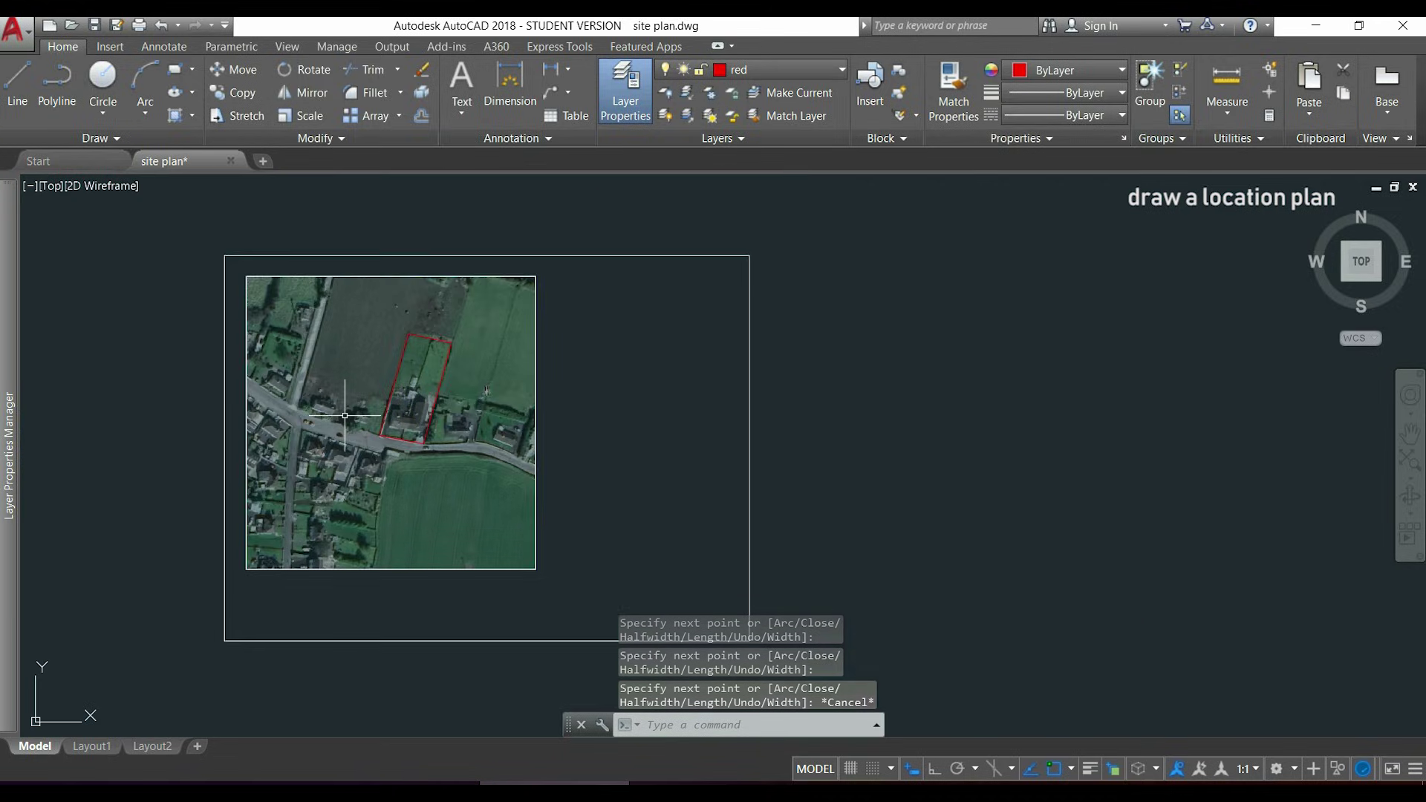
scroll(442, 338, "up", 3)
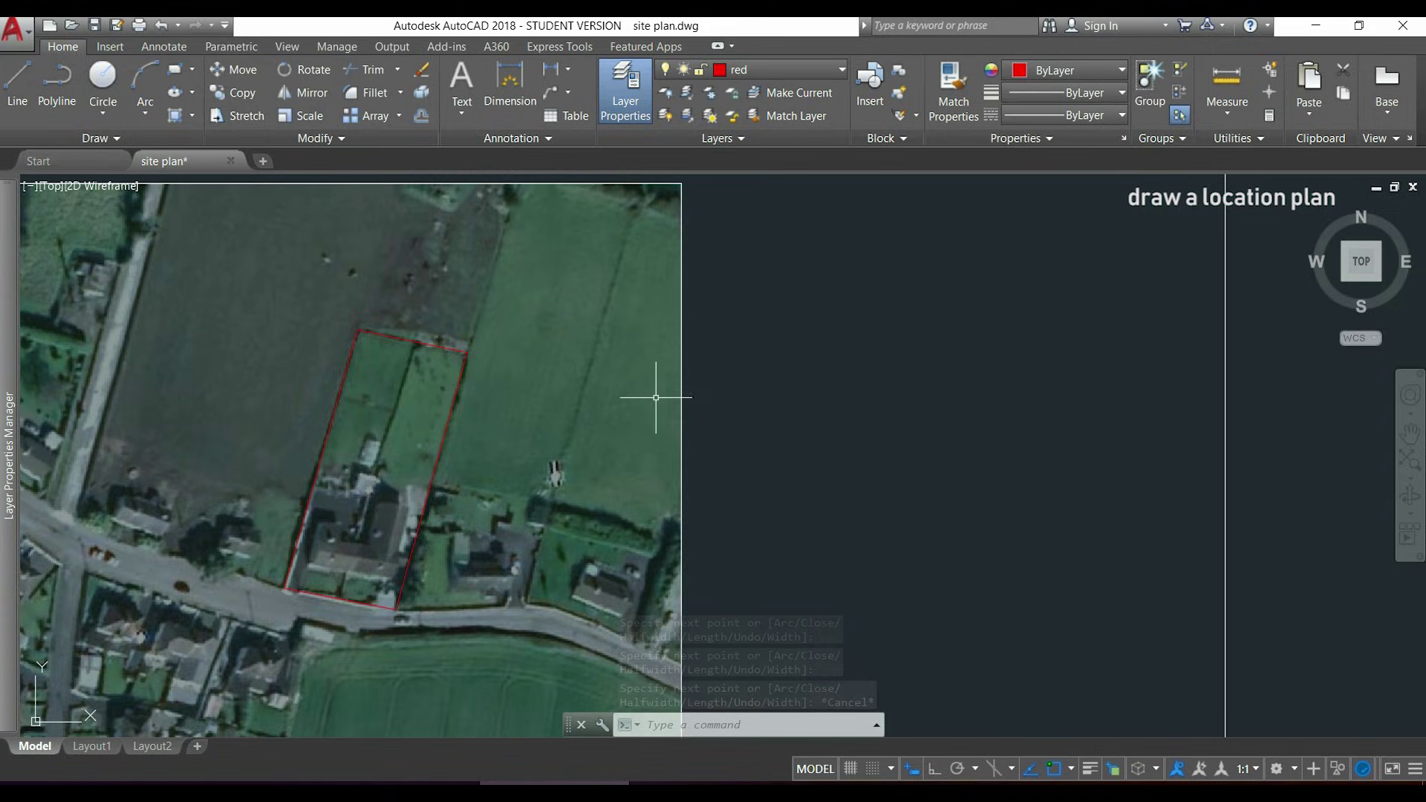
scroll(560, 401, "down", 3)
middle_click_drag(372, 550, 367, 538)
scroll(427, 277, "down", 3)
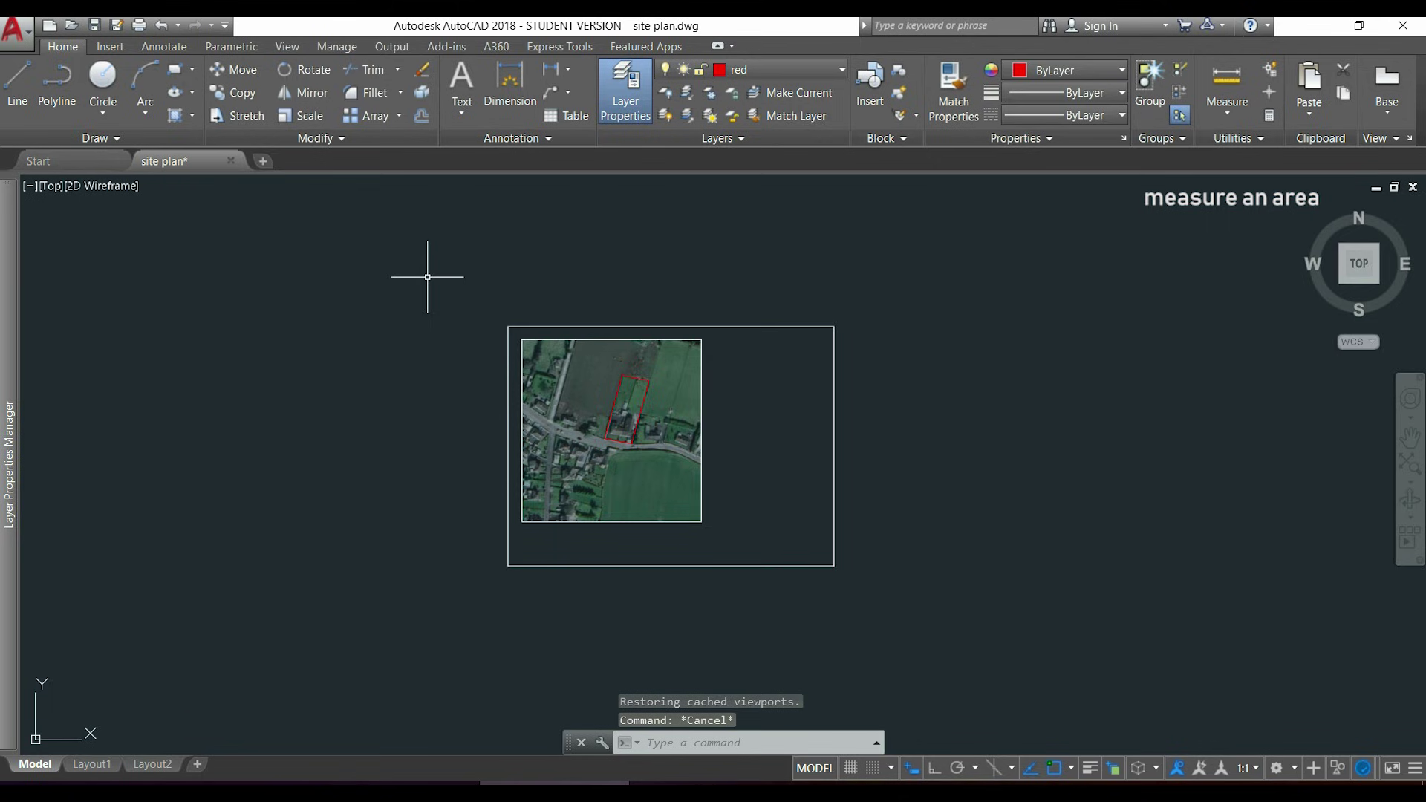
- Measure the red plot with AREA through its four corners: area 2249, perimeter 208
type("aa")
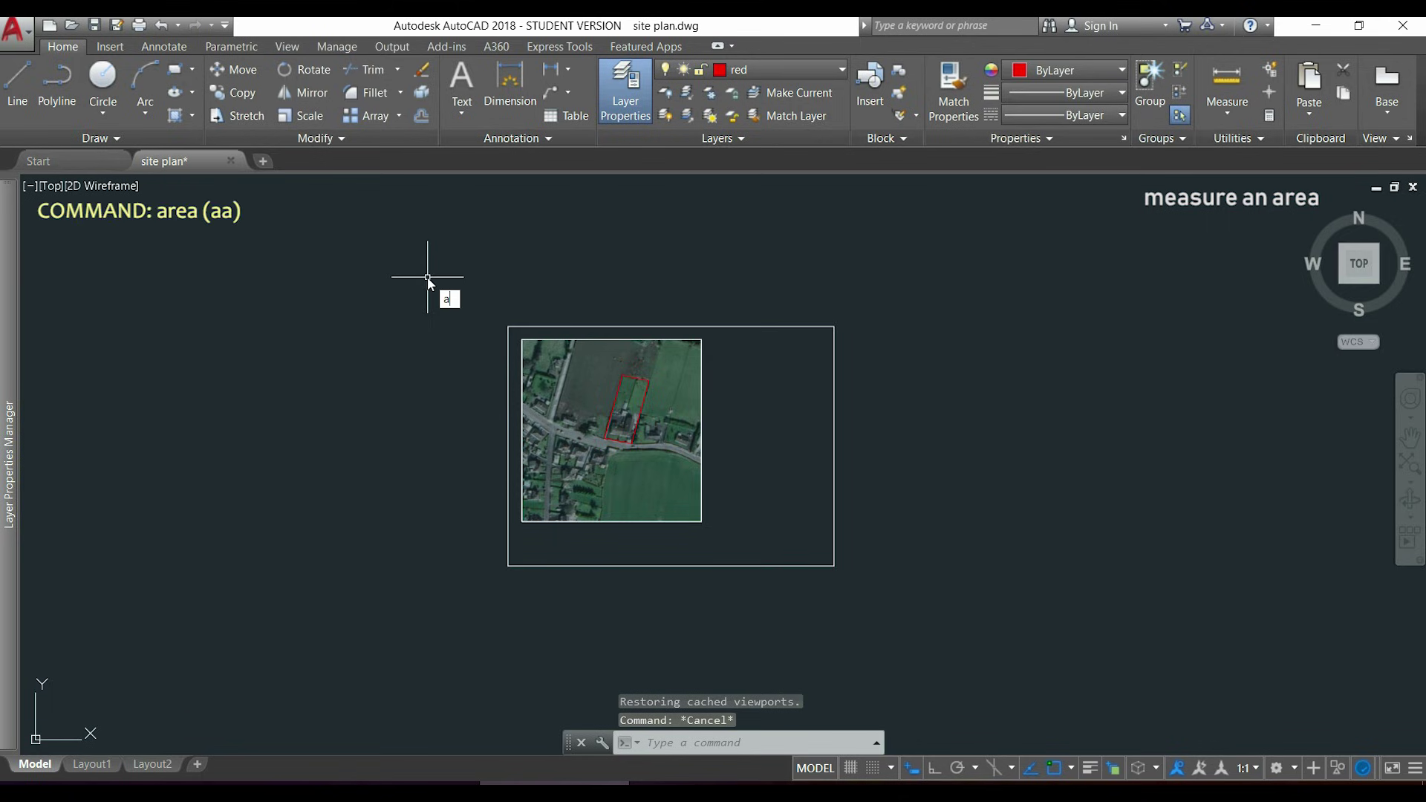
key("Return")
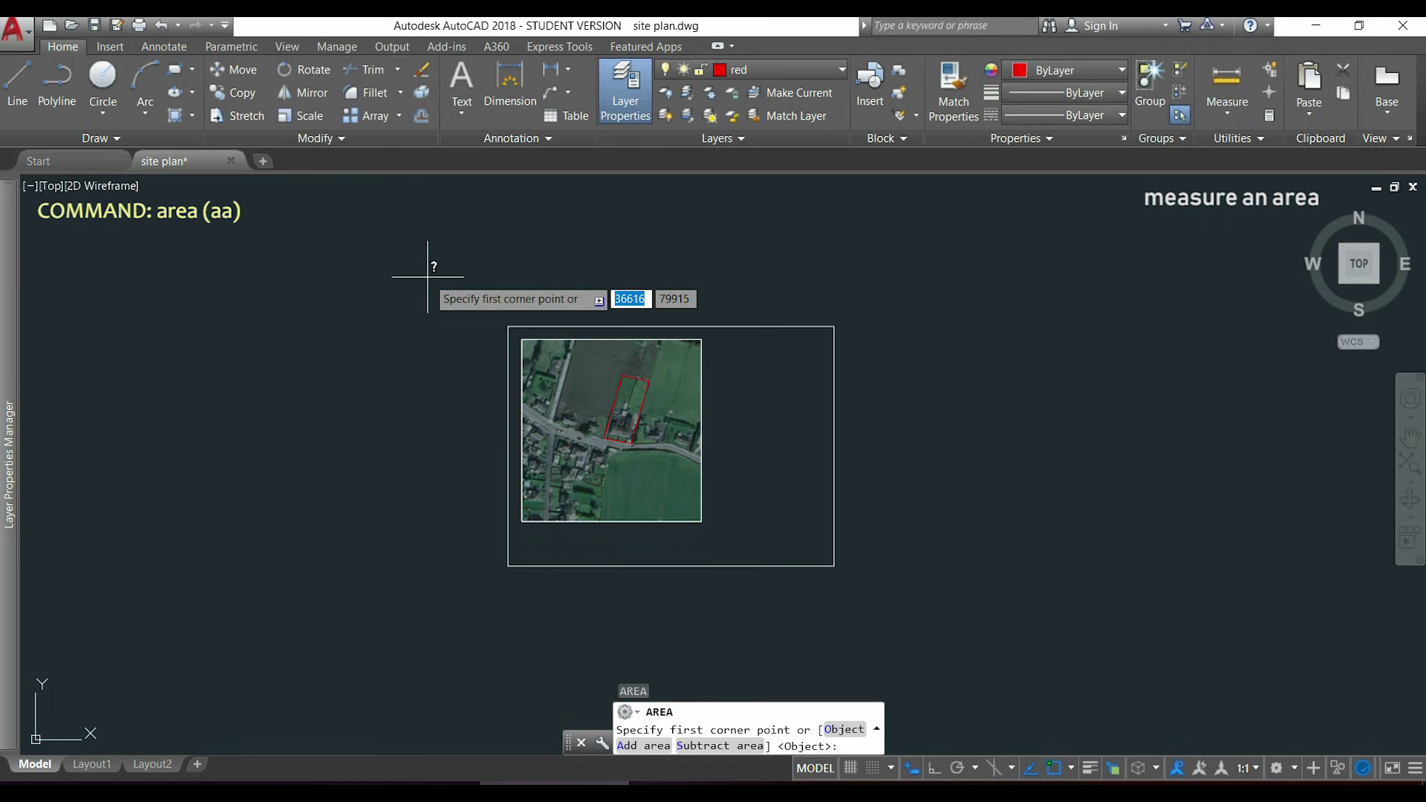
scroll(616, 410, "up", 5)
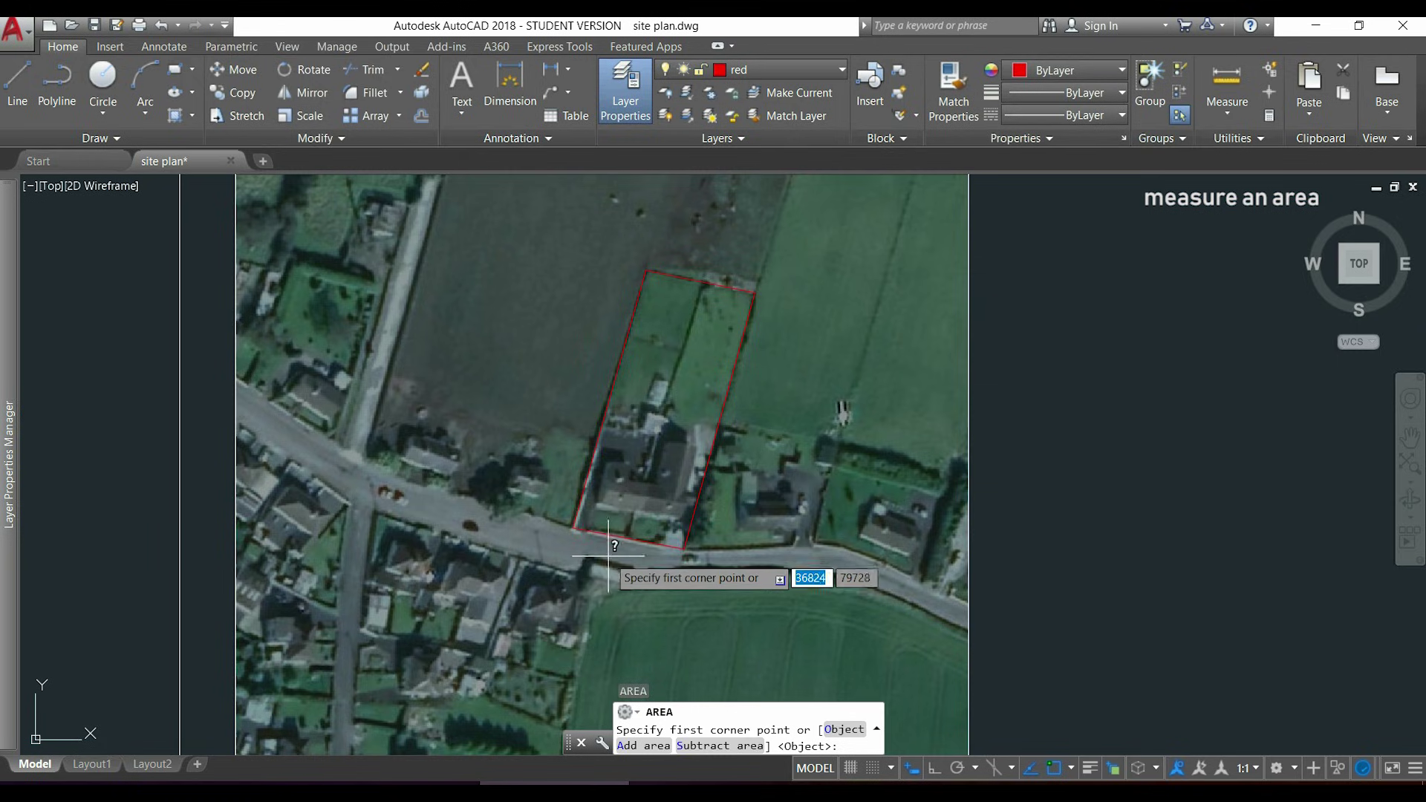
left_click(575, 529)
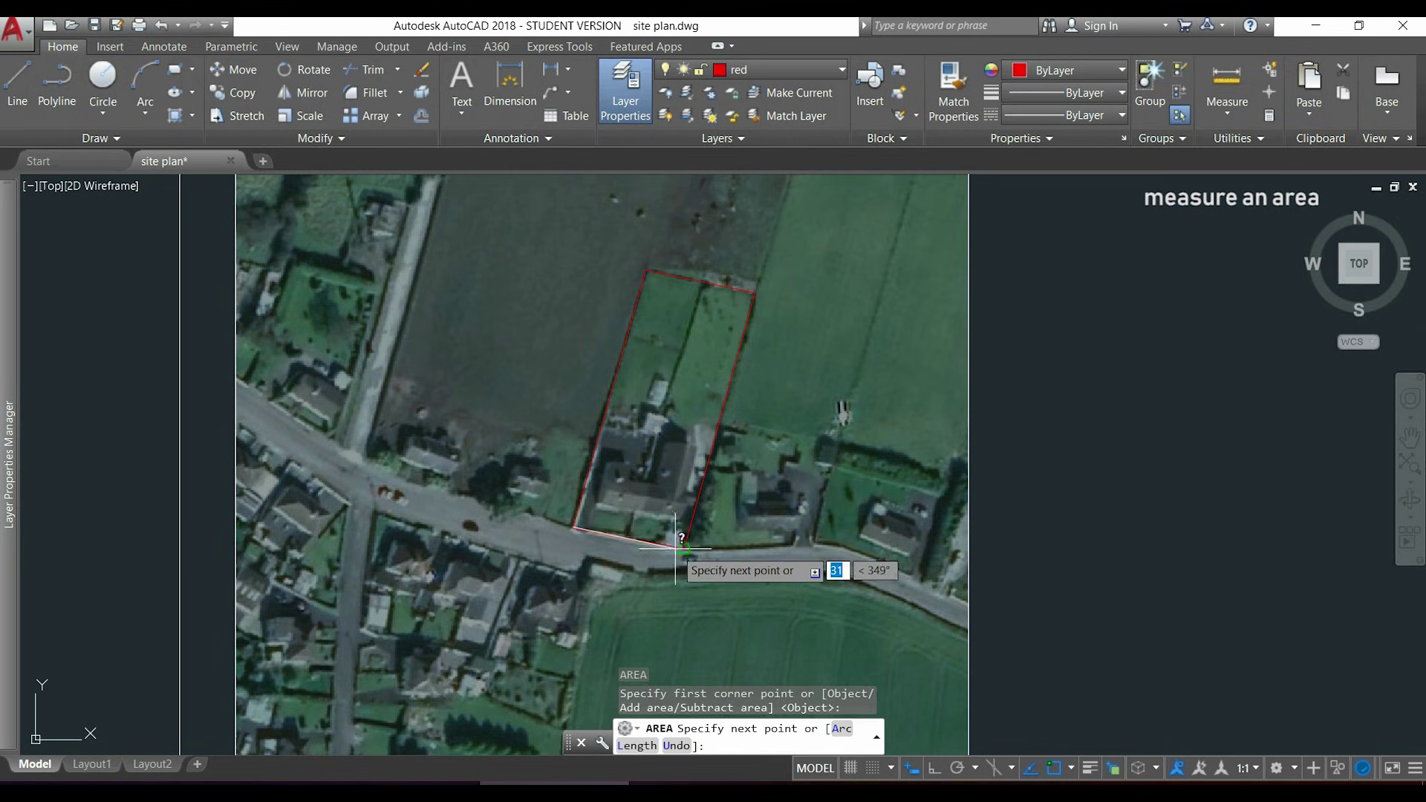
left_click(683, 548)
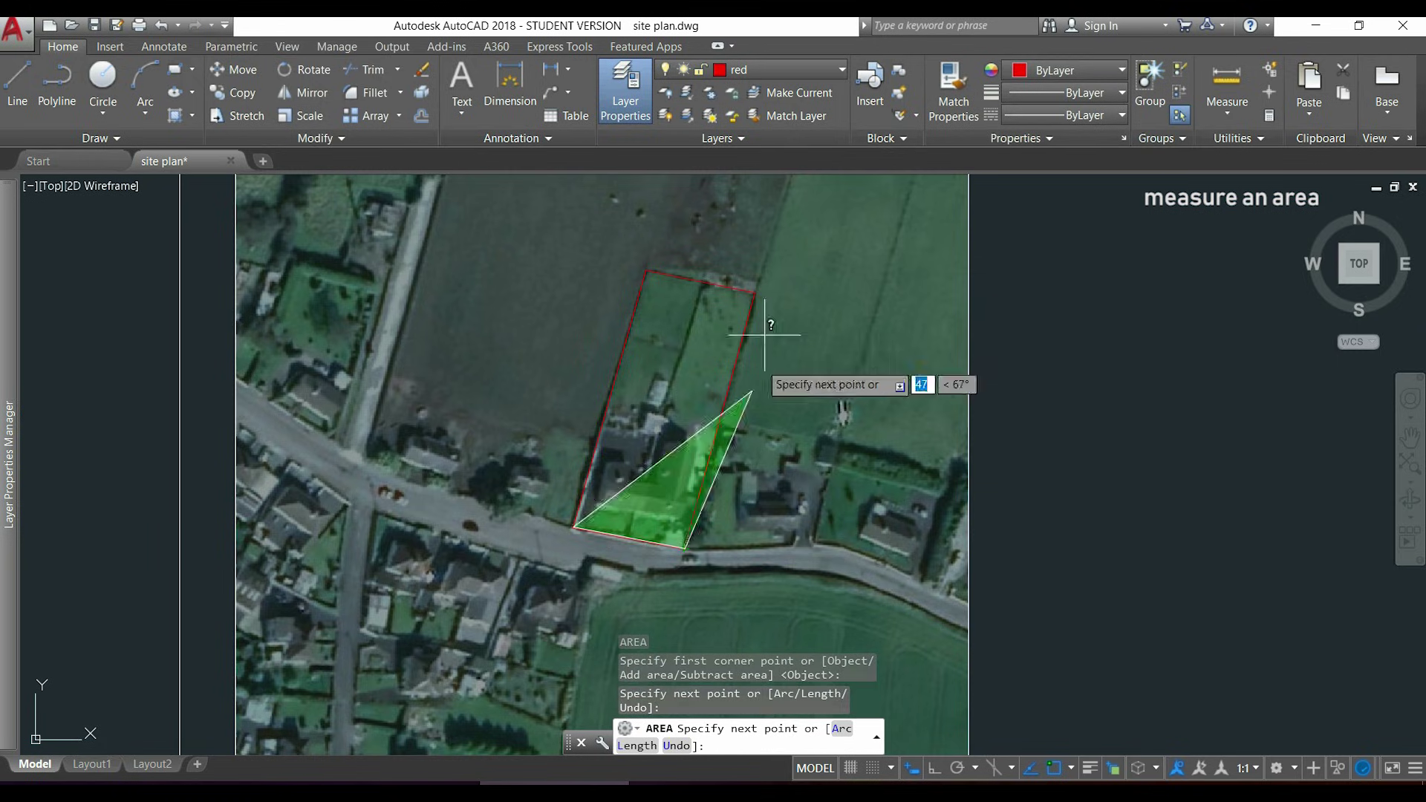
left_click(755, 292)
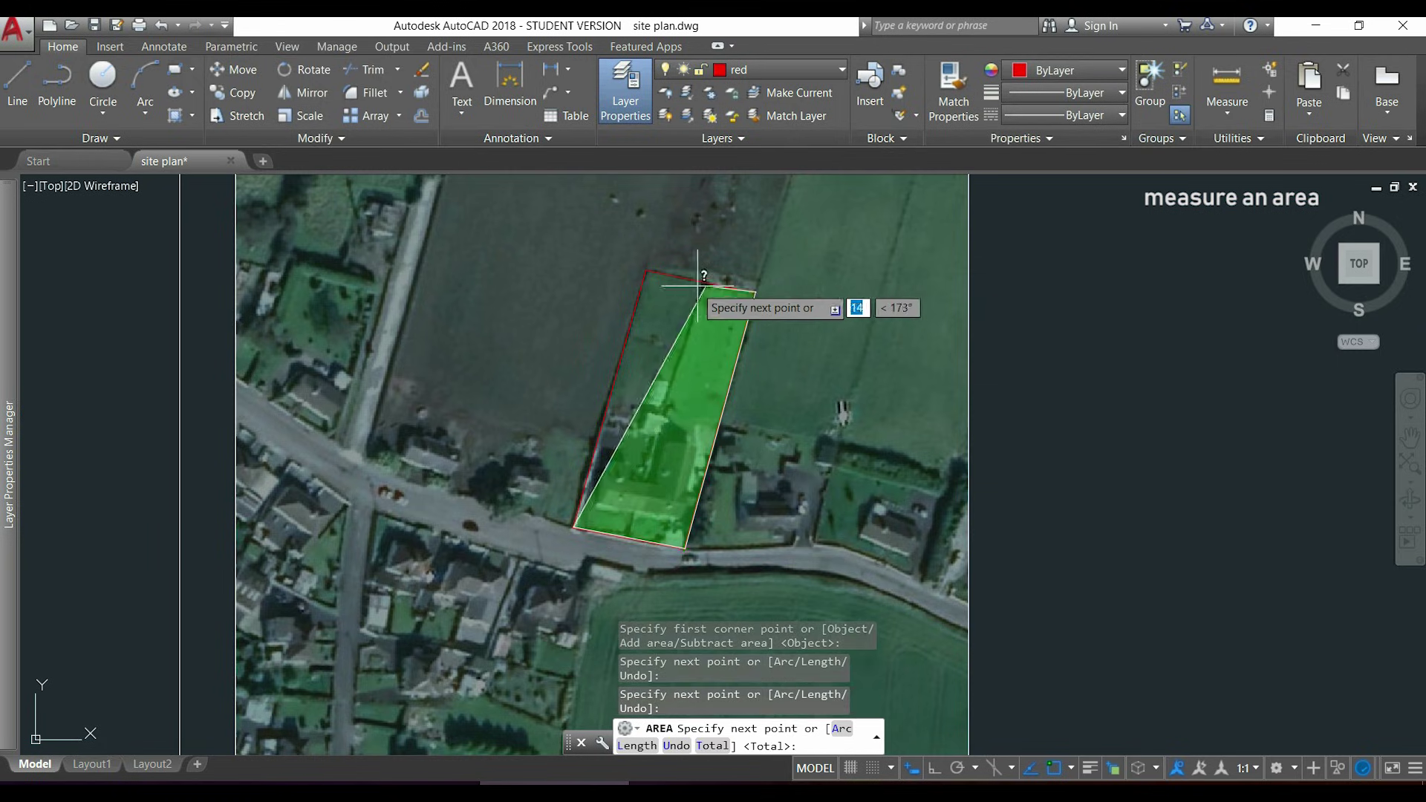
left_click(647, 270)
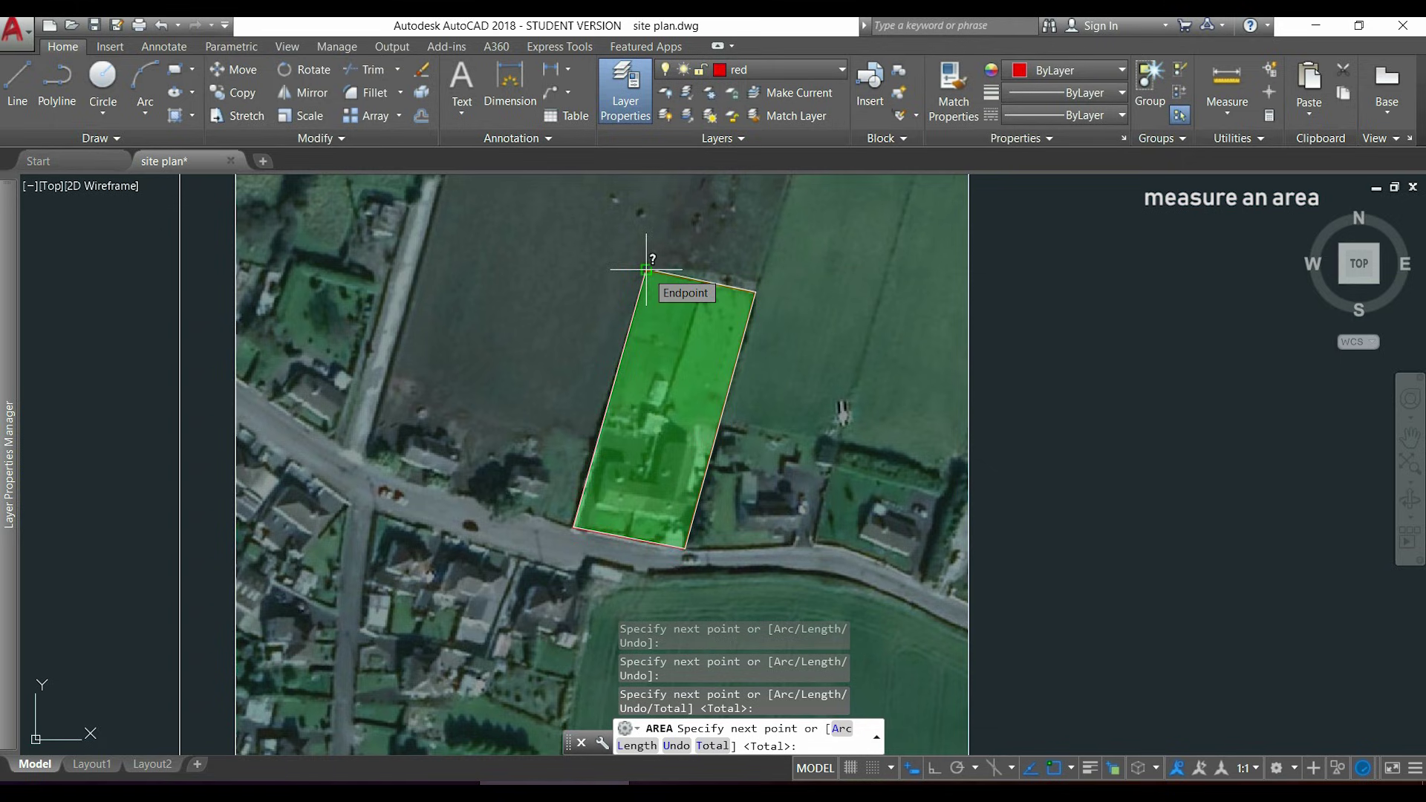
key("Return")
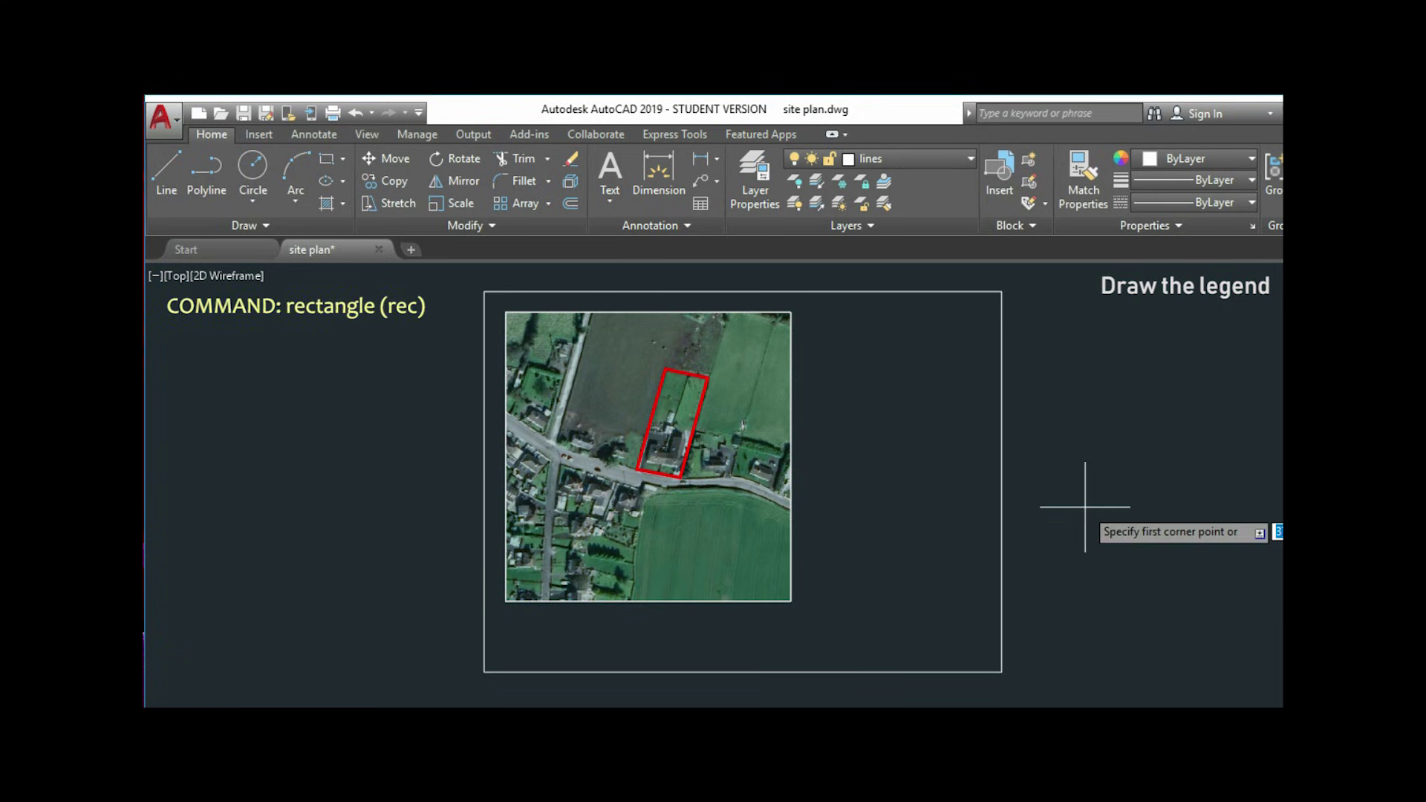
- Draw a 120 by 70 legend rectangle from the sheet's bottom-right corner (-120,70)
left_click(1002, 672)
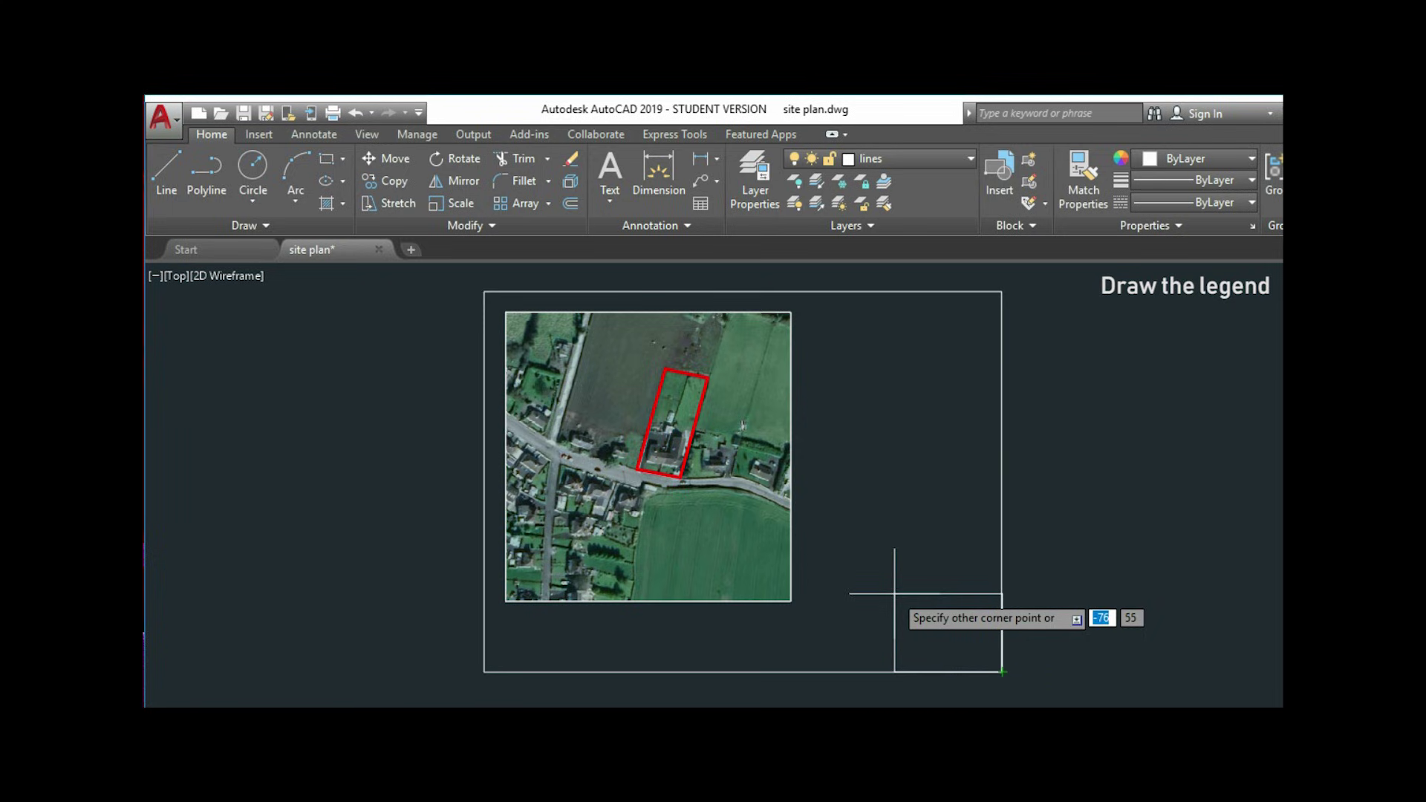
type("-120")
key("Tab")
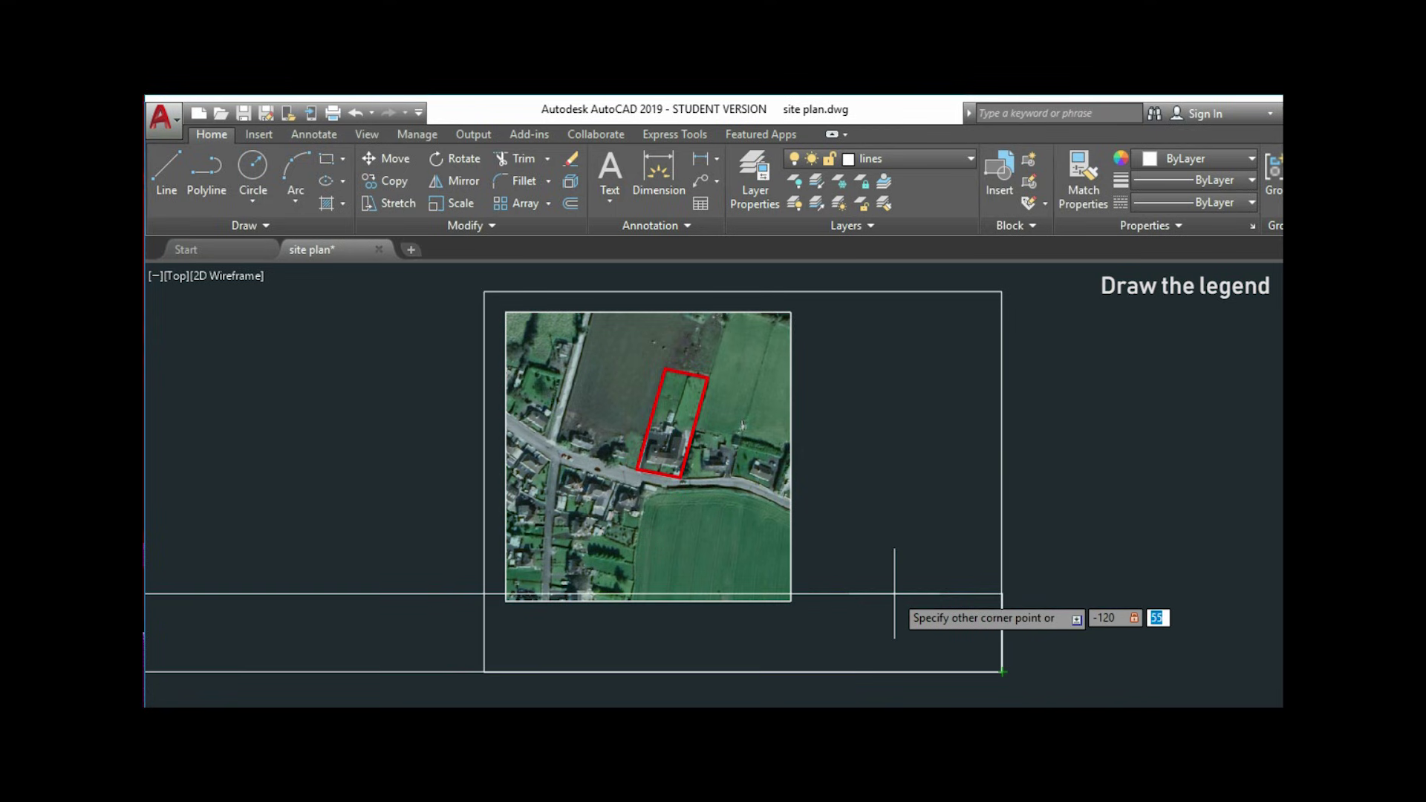
type("70")
key("Return")
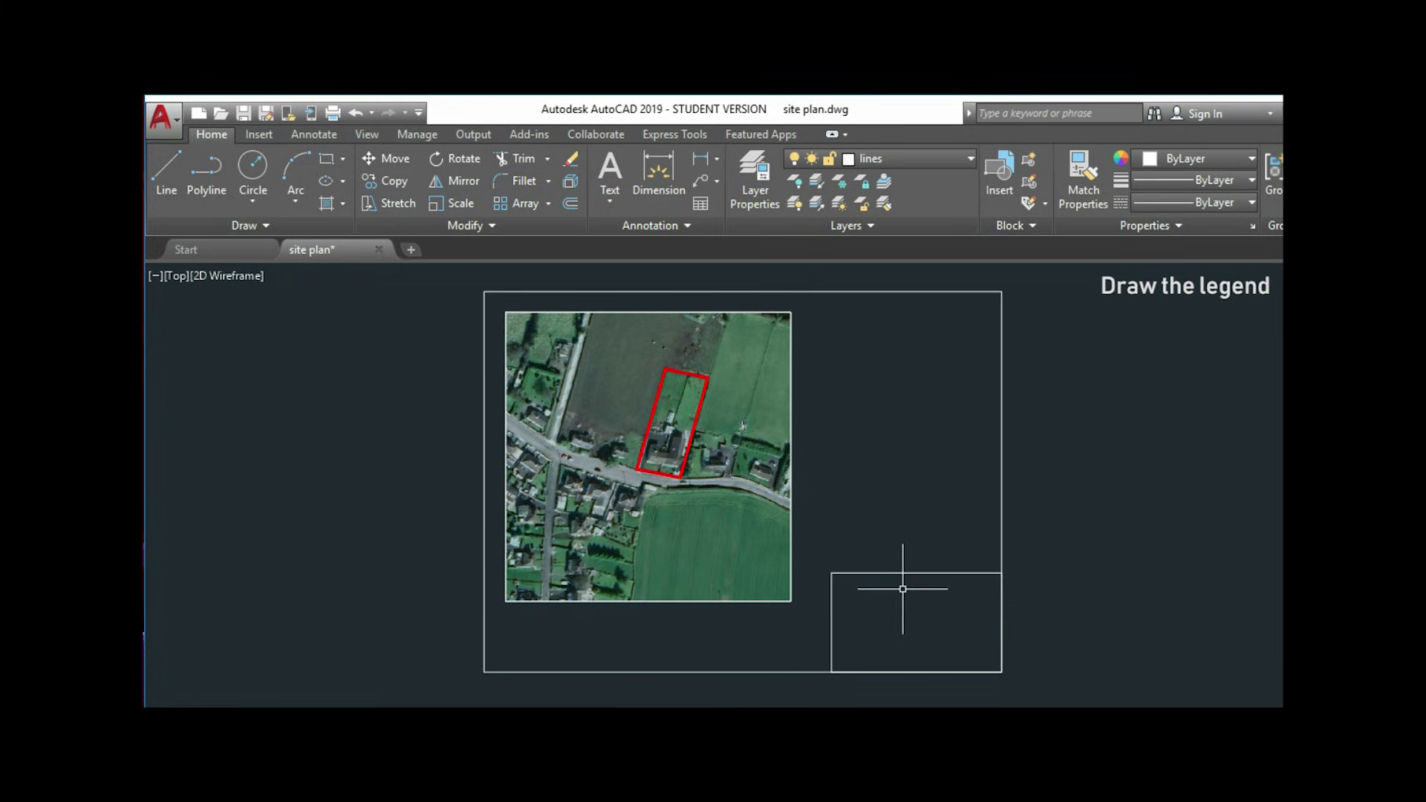
- Draw a narrow rectangle across the top of the legend box
scroll(902, 589, "up", 3)
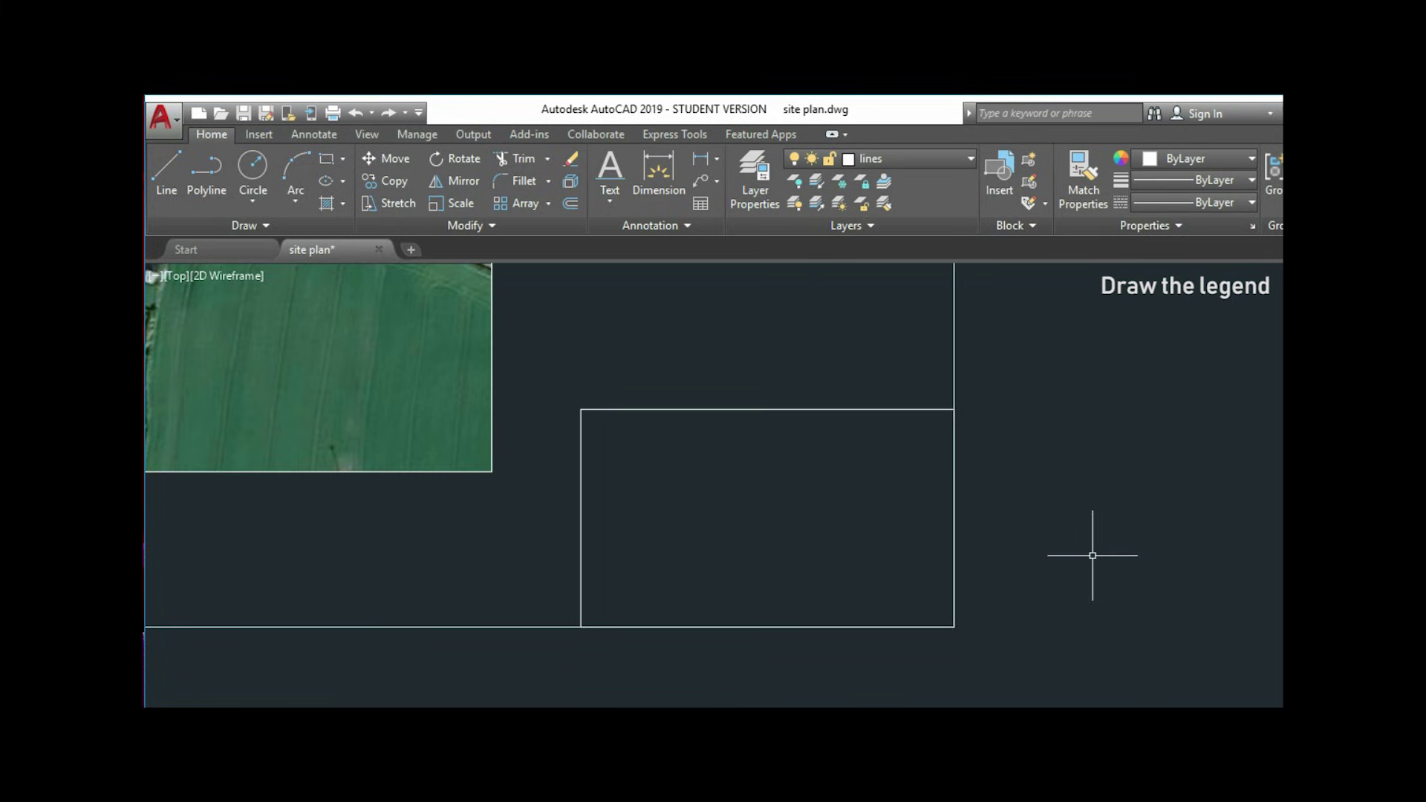
type("rec")
key("Return")
scroll(567, 417, "up", 2)
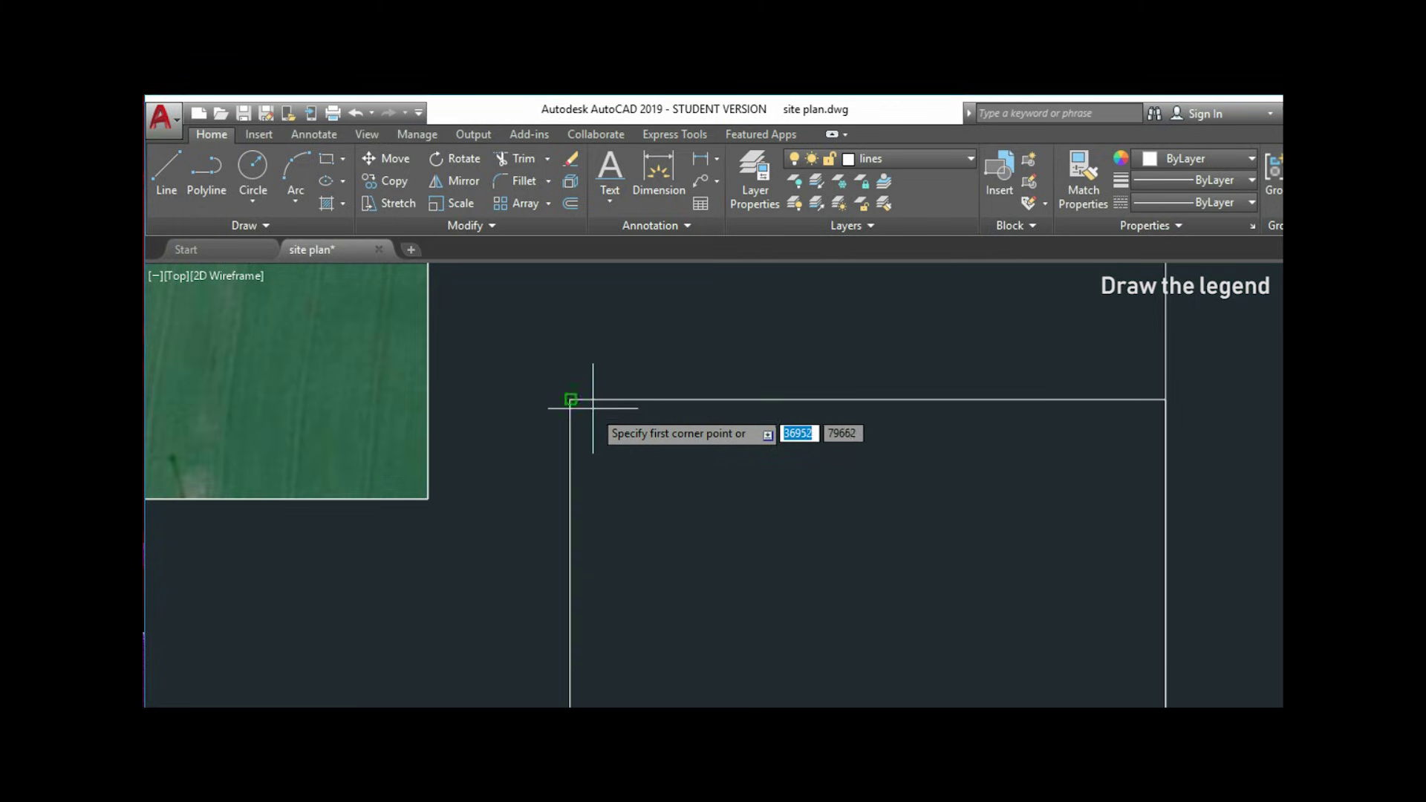
left_click(587, 417)
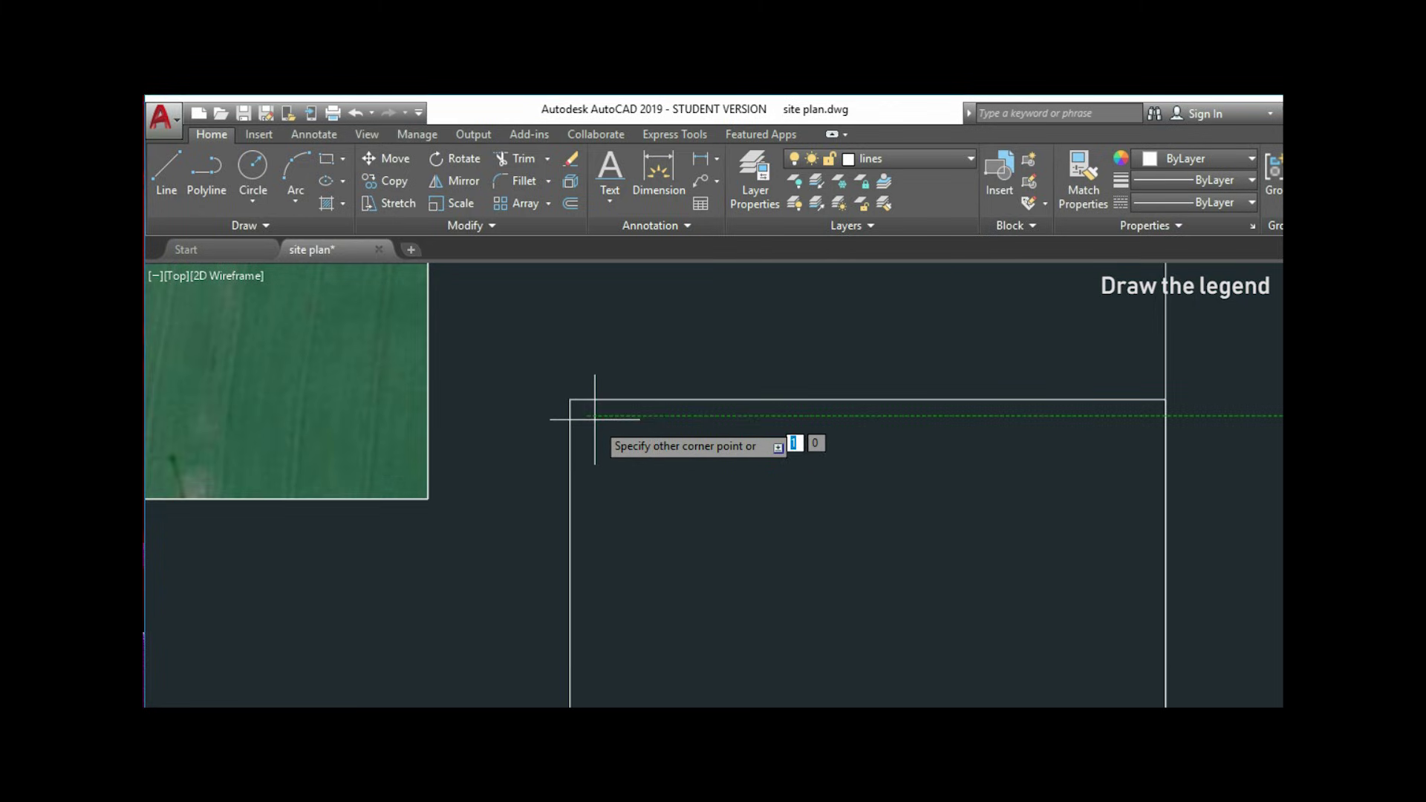
left_click(1148, 491)
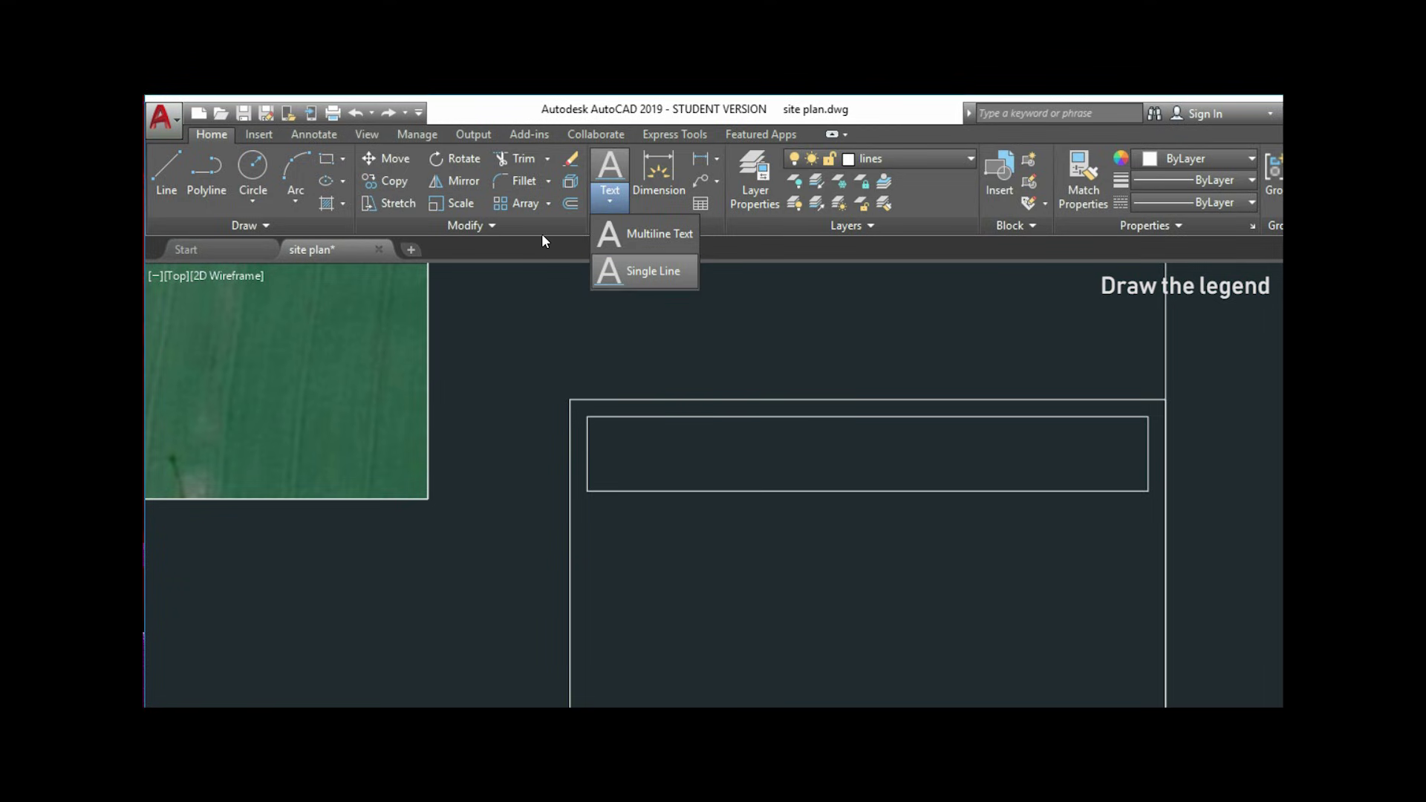
- Add the single-line label 'Project:' at height 4, rotation 0, inside the legend's top box
left_click(643, 271)
scroll(619, 446, "up", 4)
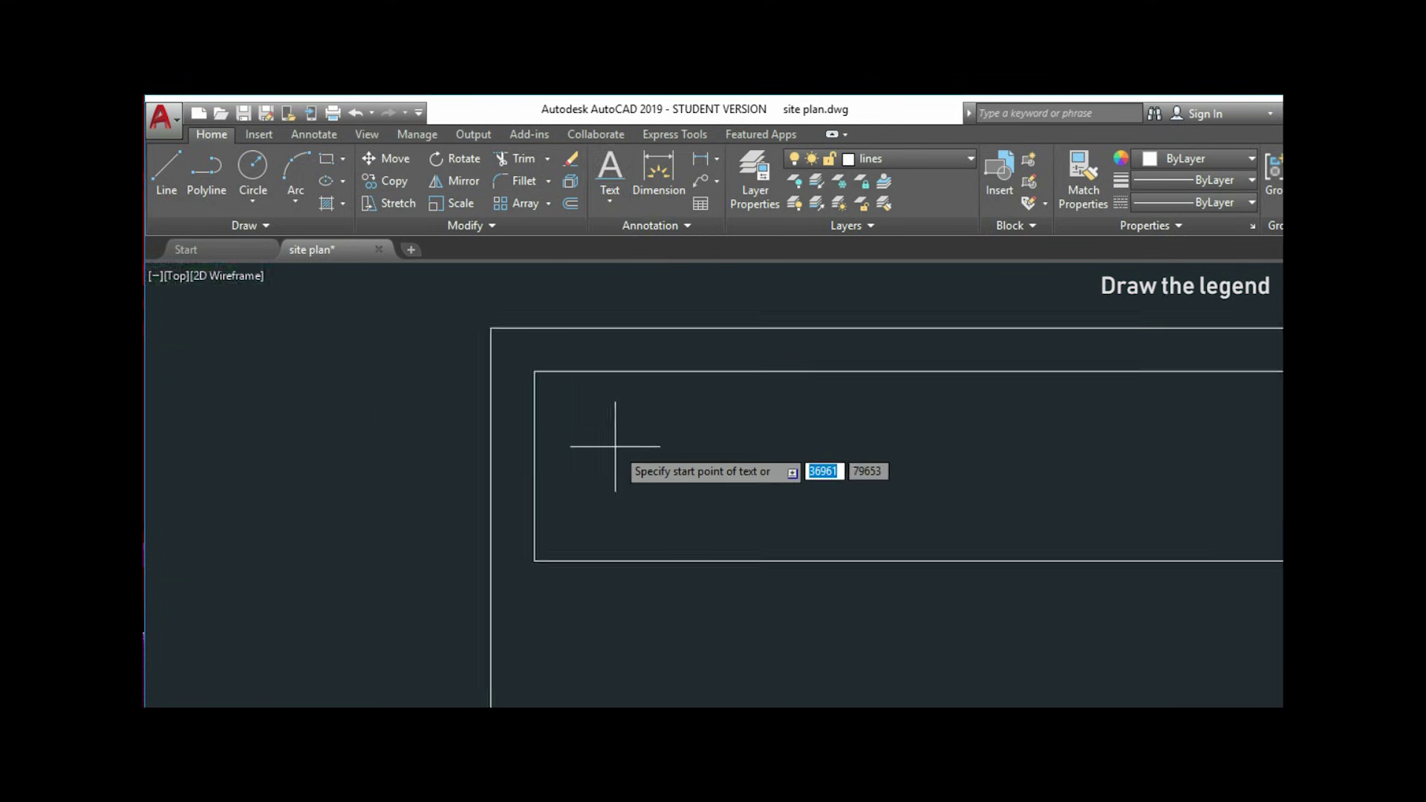
left_click(569, 440)
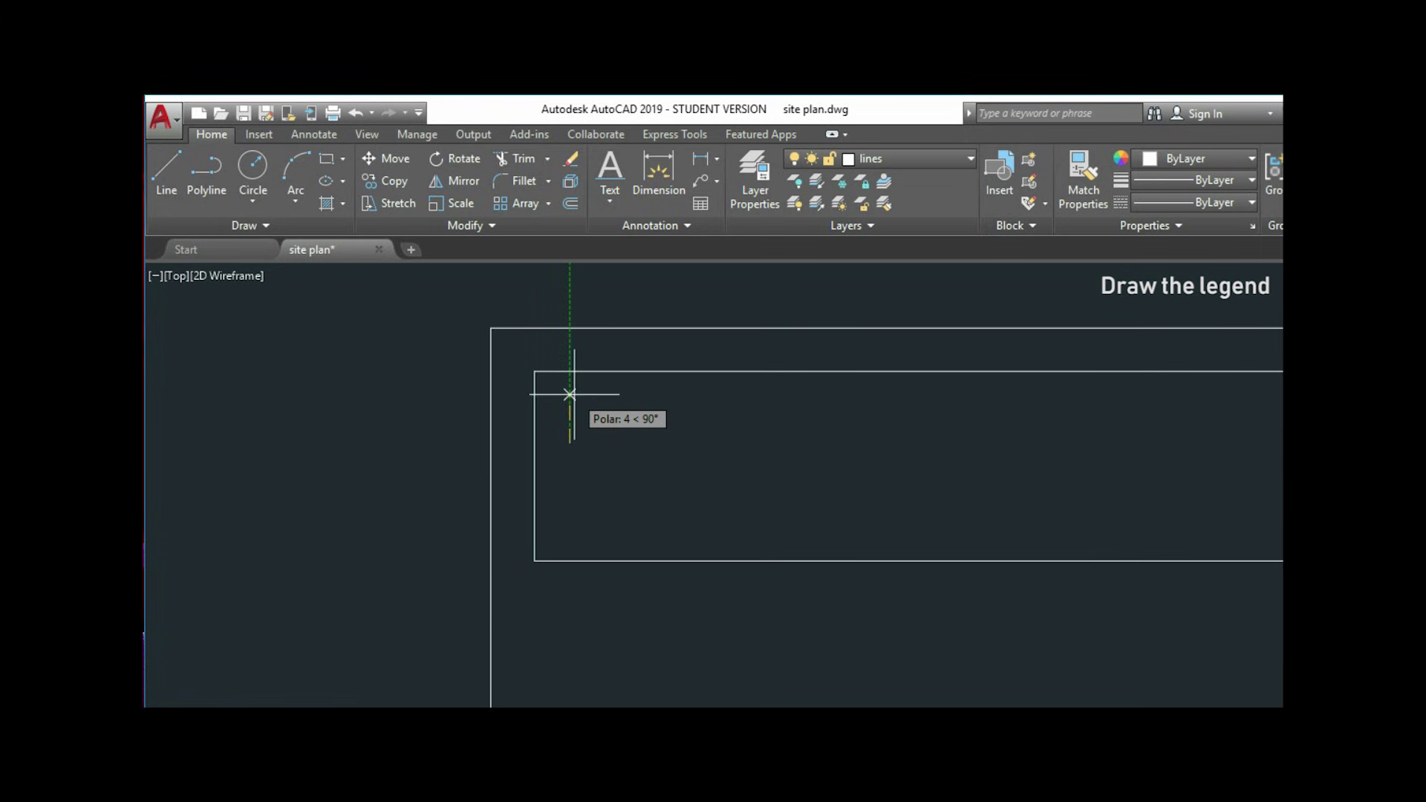
type("4")
key("Return")
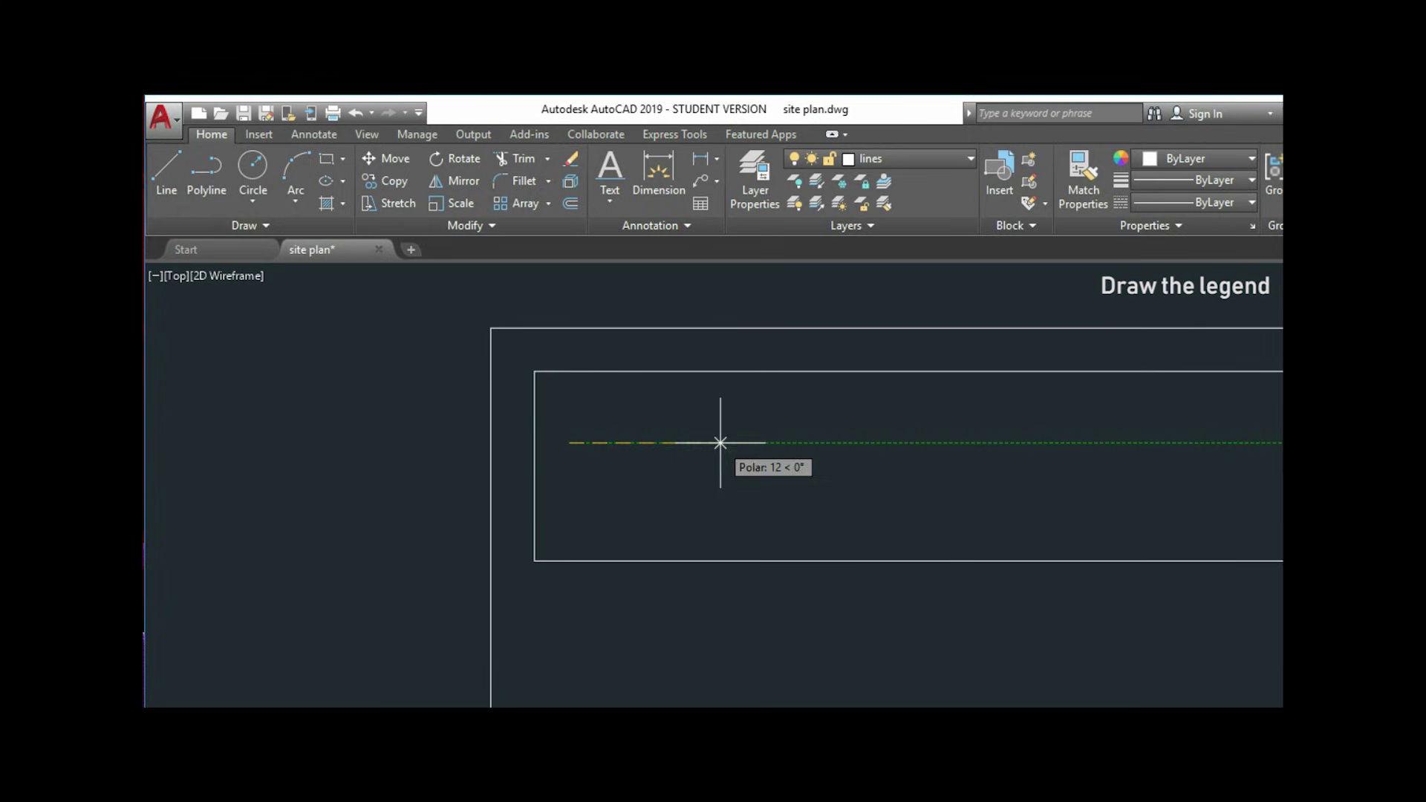
key("Return")
type("P")
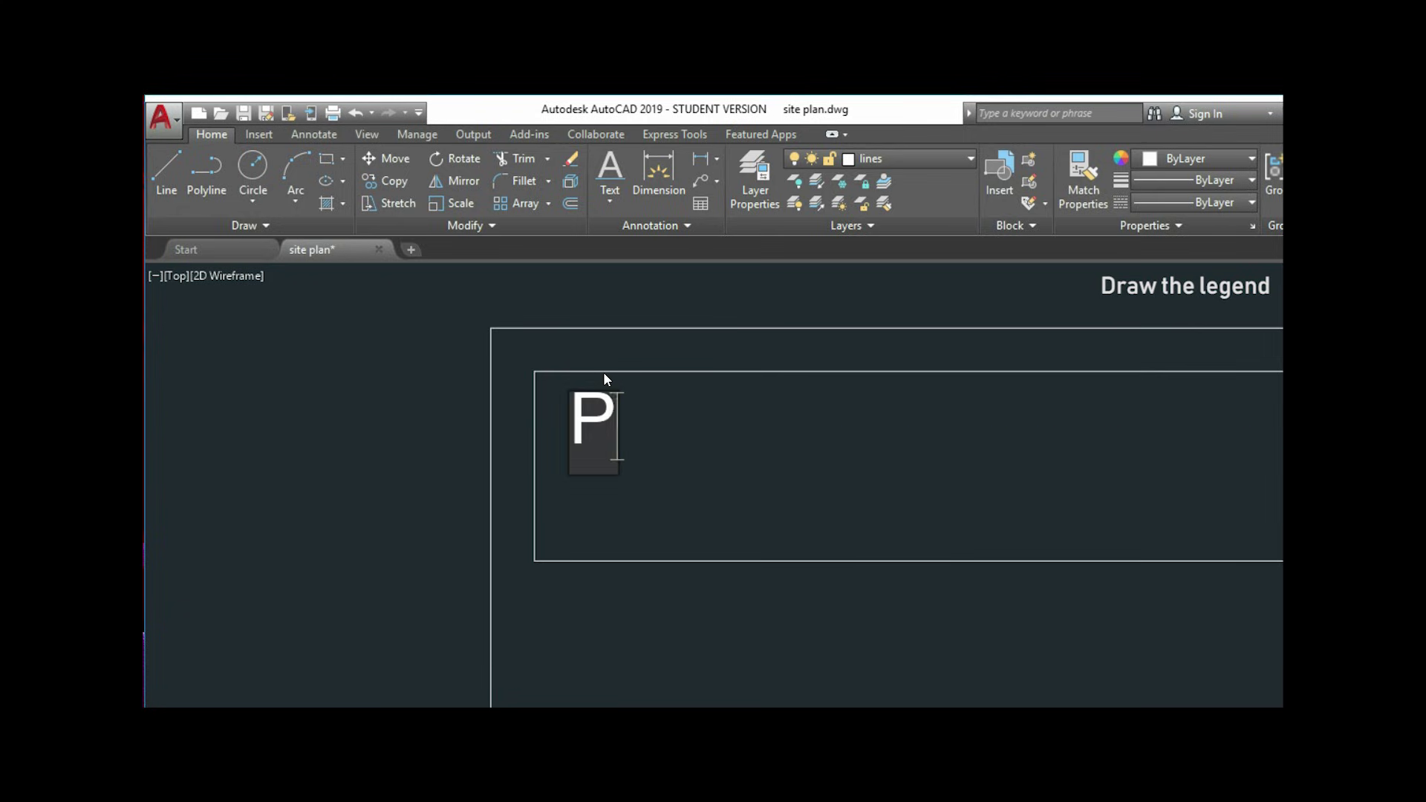
type("roject")
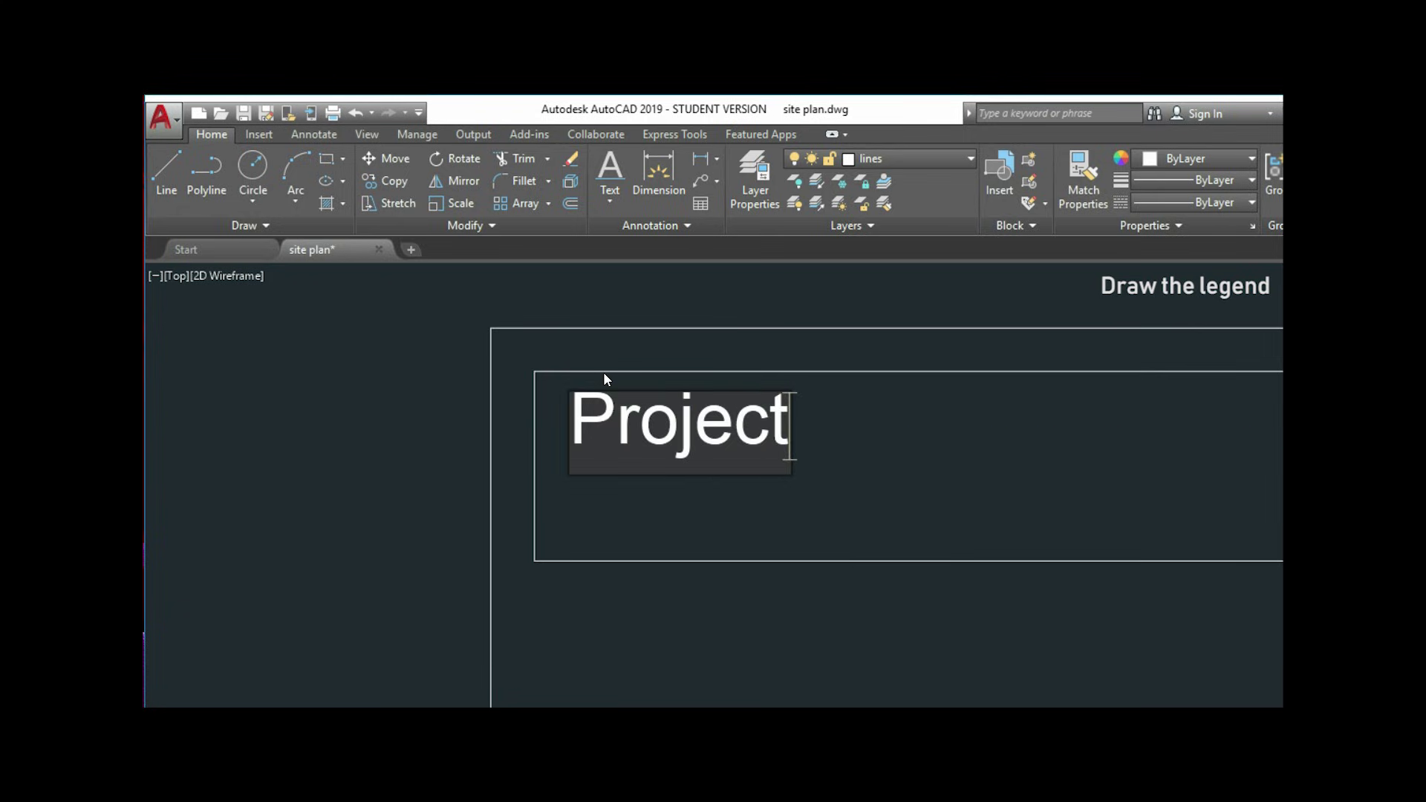
type(":")
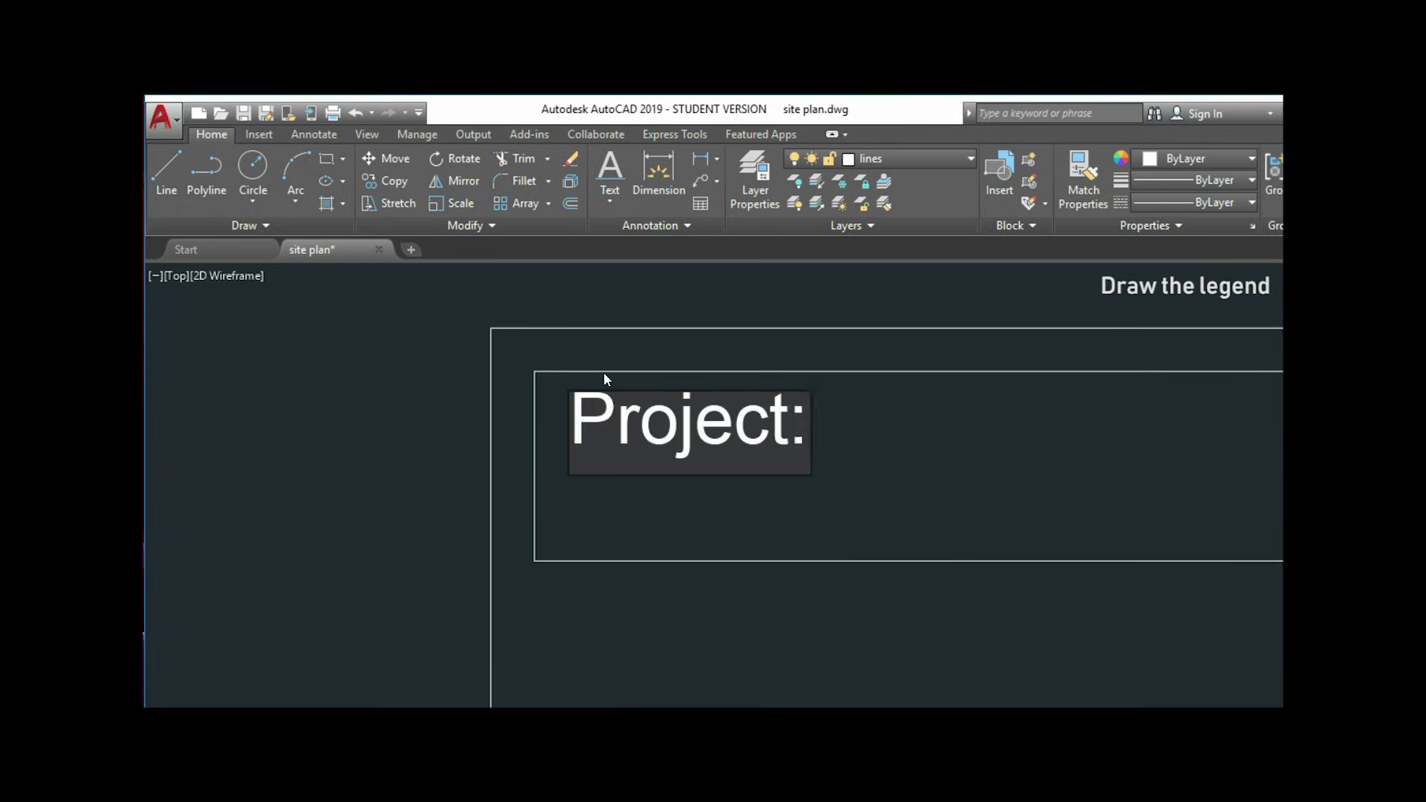
left_click(860, 418)
scroll(532, 399, "down", 3)
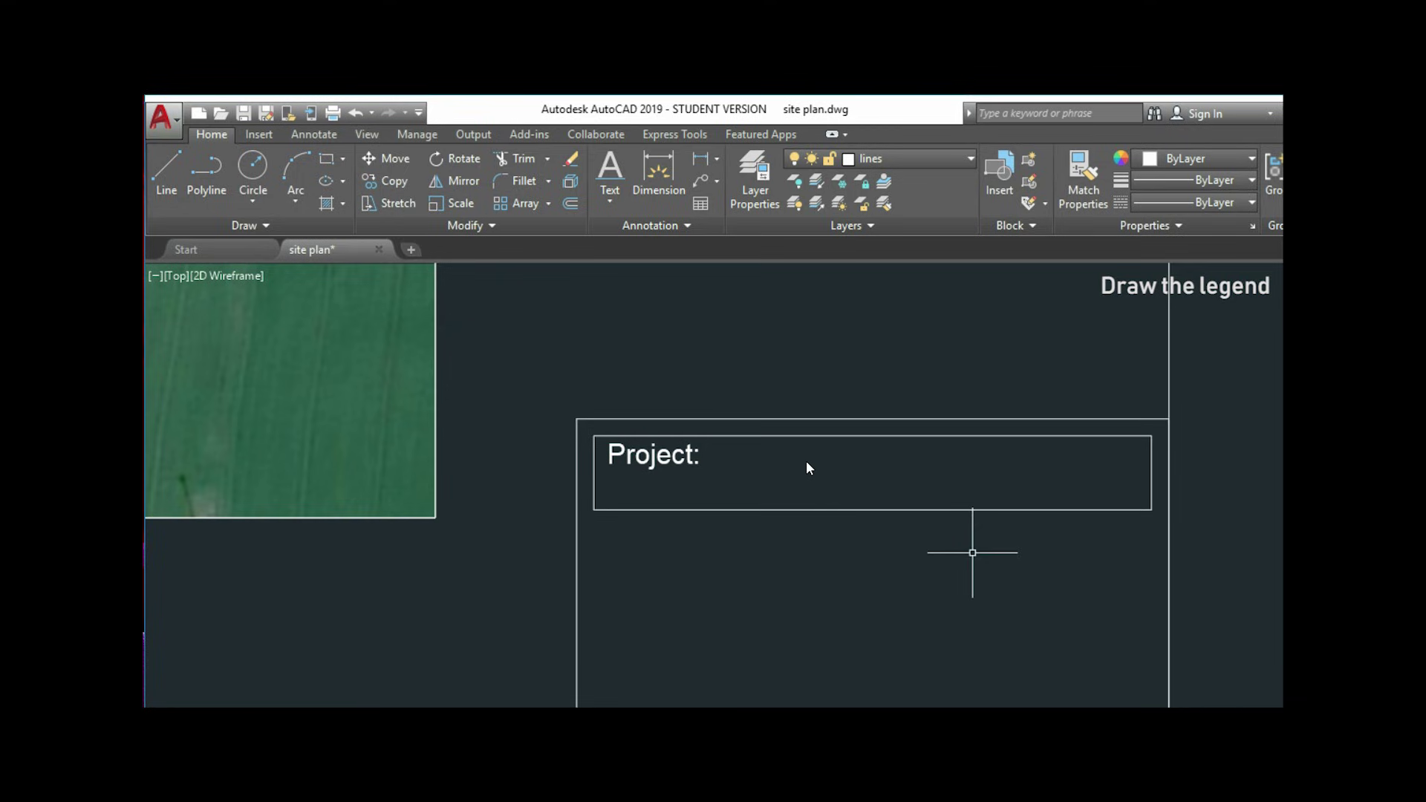
- Copy the Project: box and its label, using the box's top-left corner as base point
type("co")
key("Return")
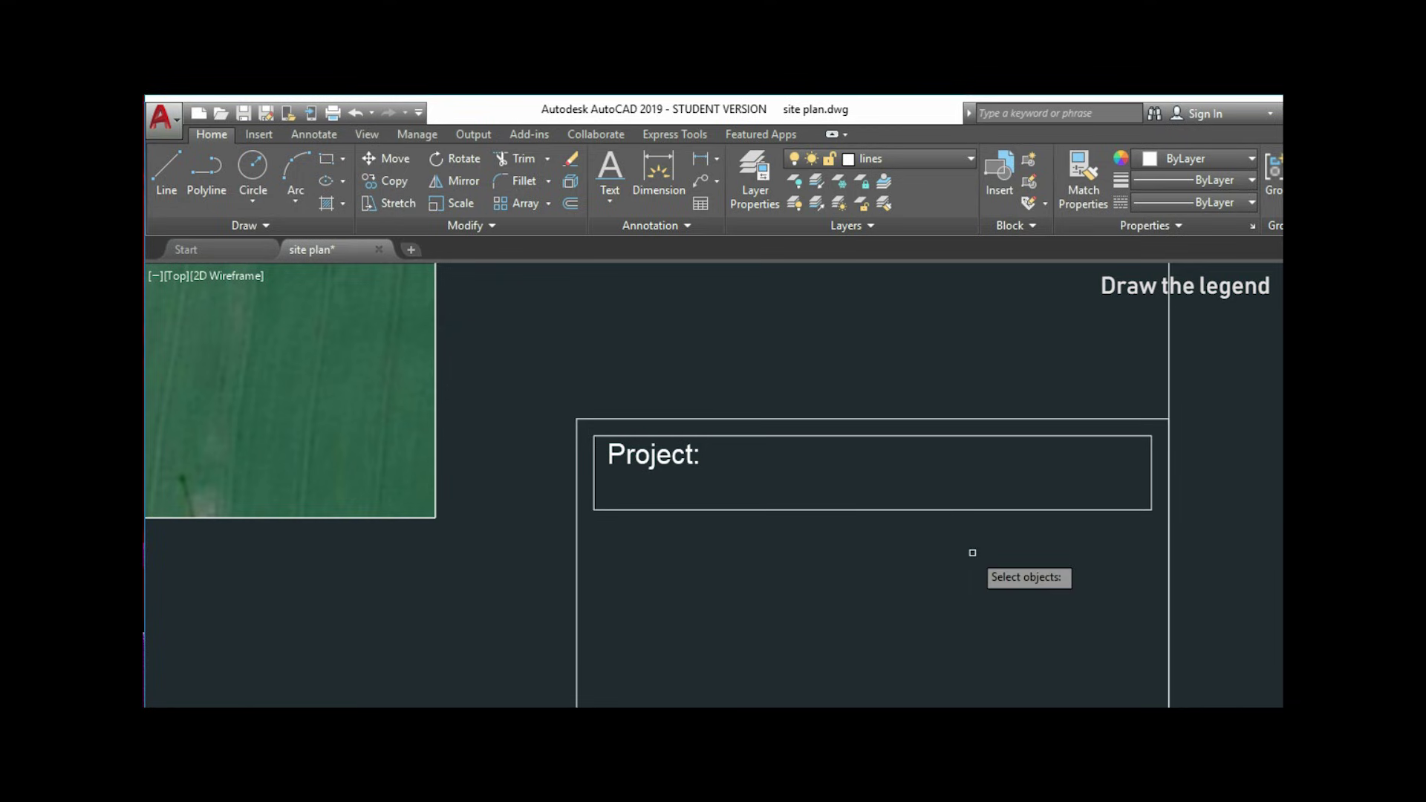
left_click(1167, 527)
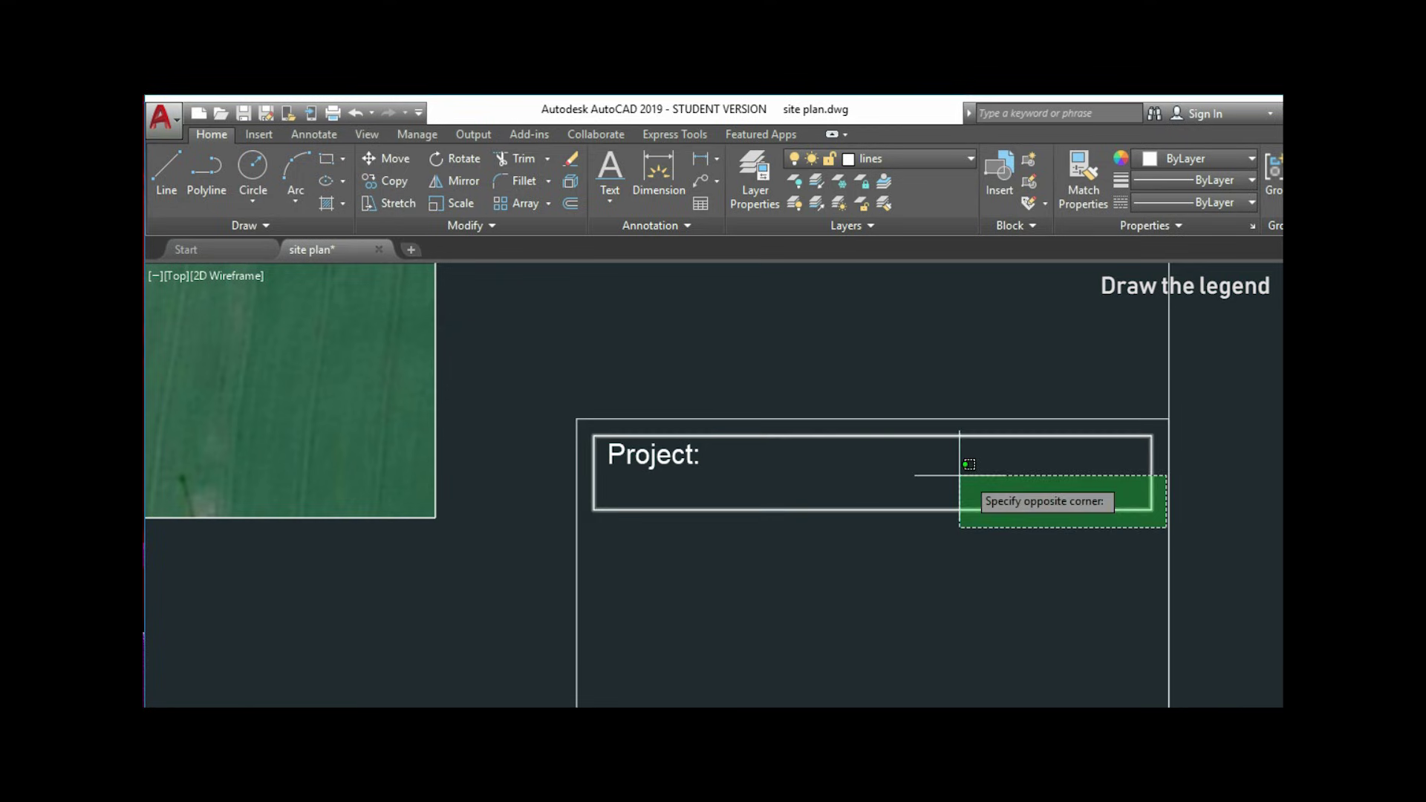
left_click(623, 434)
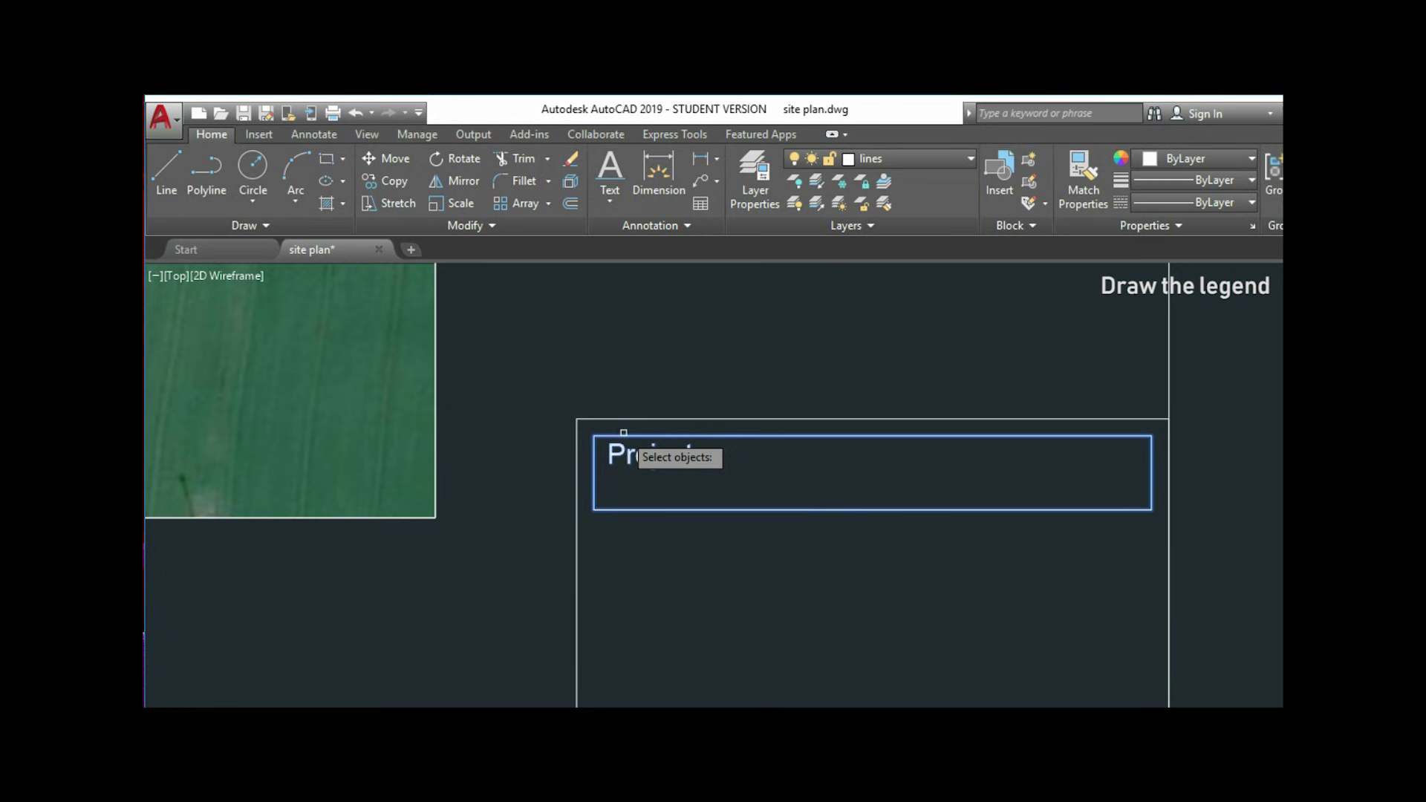
key("Return")
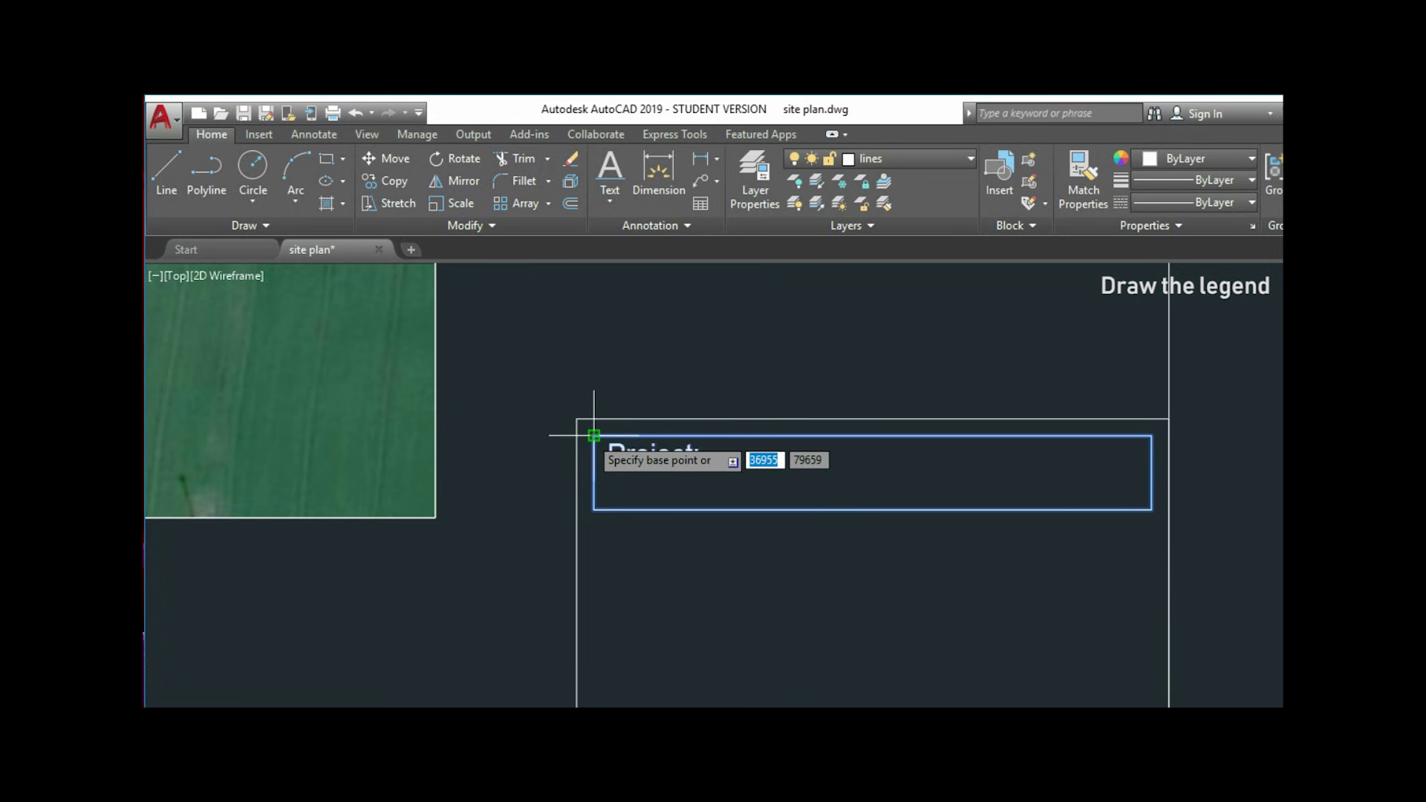
left_click(595, 436)
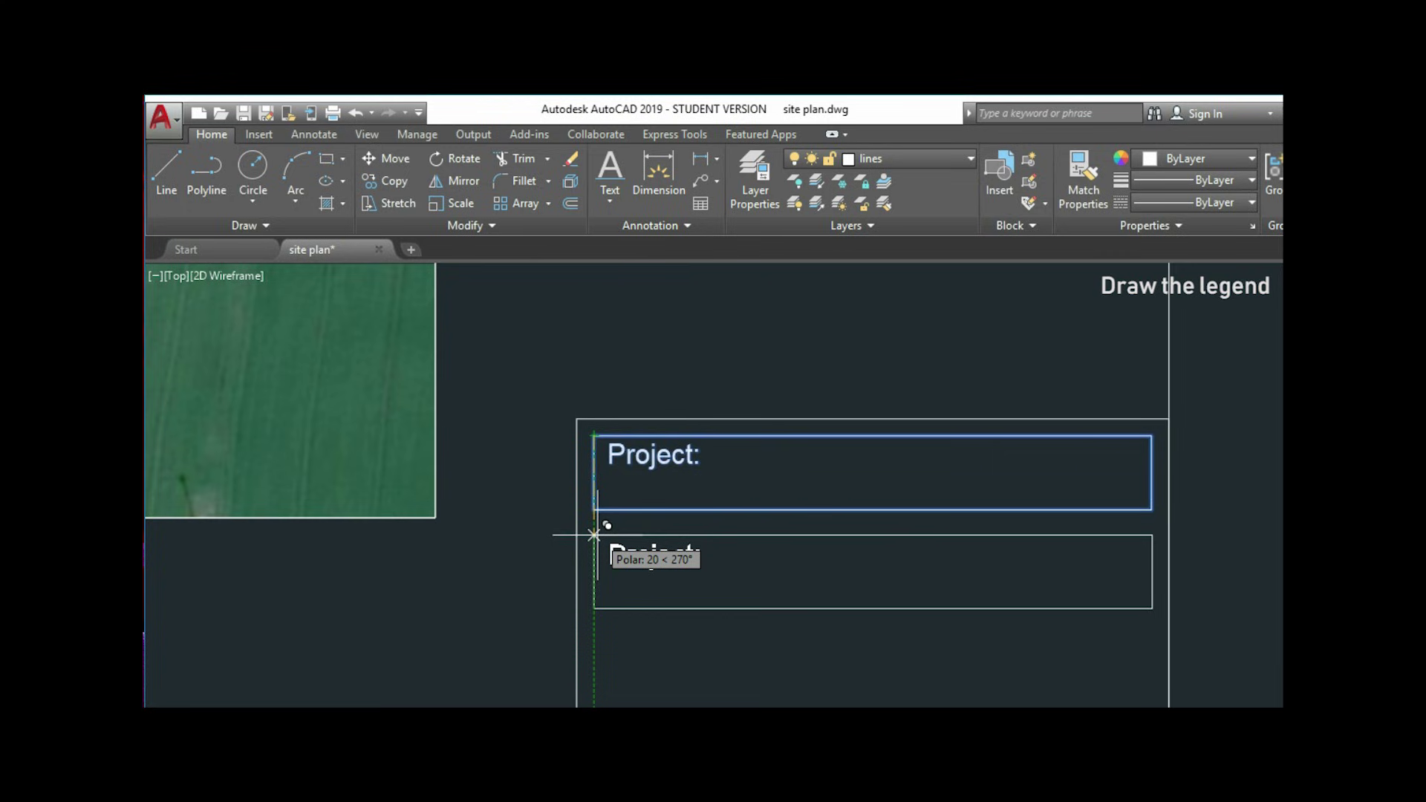
- Repeat the copy as a 4-item array of evenly spaced rows down the legend
type("a")
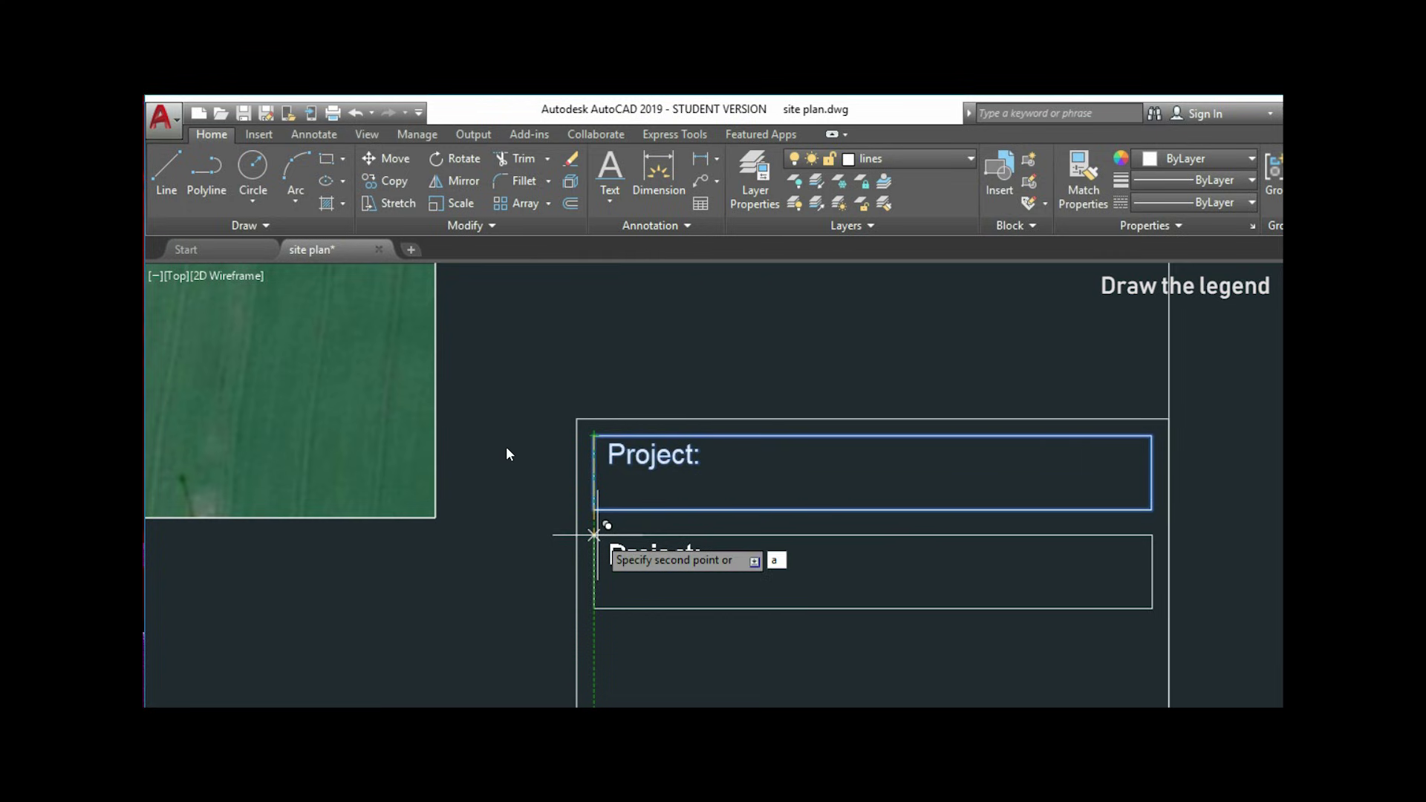
key("Return")
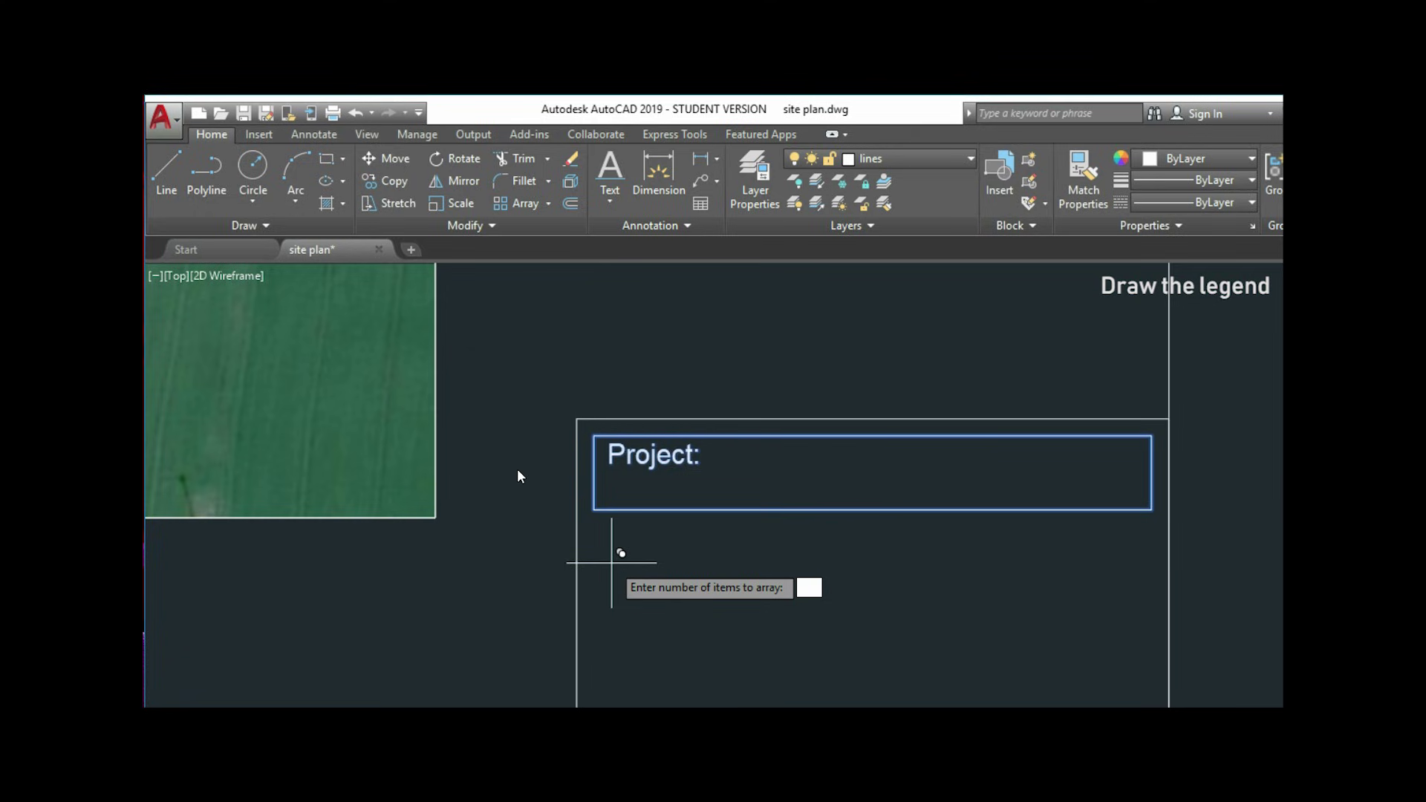
type("4")
key("Return")
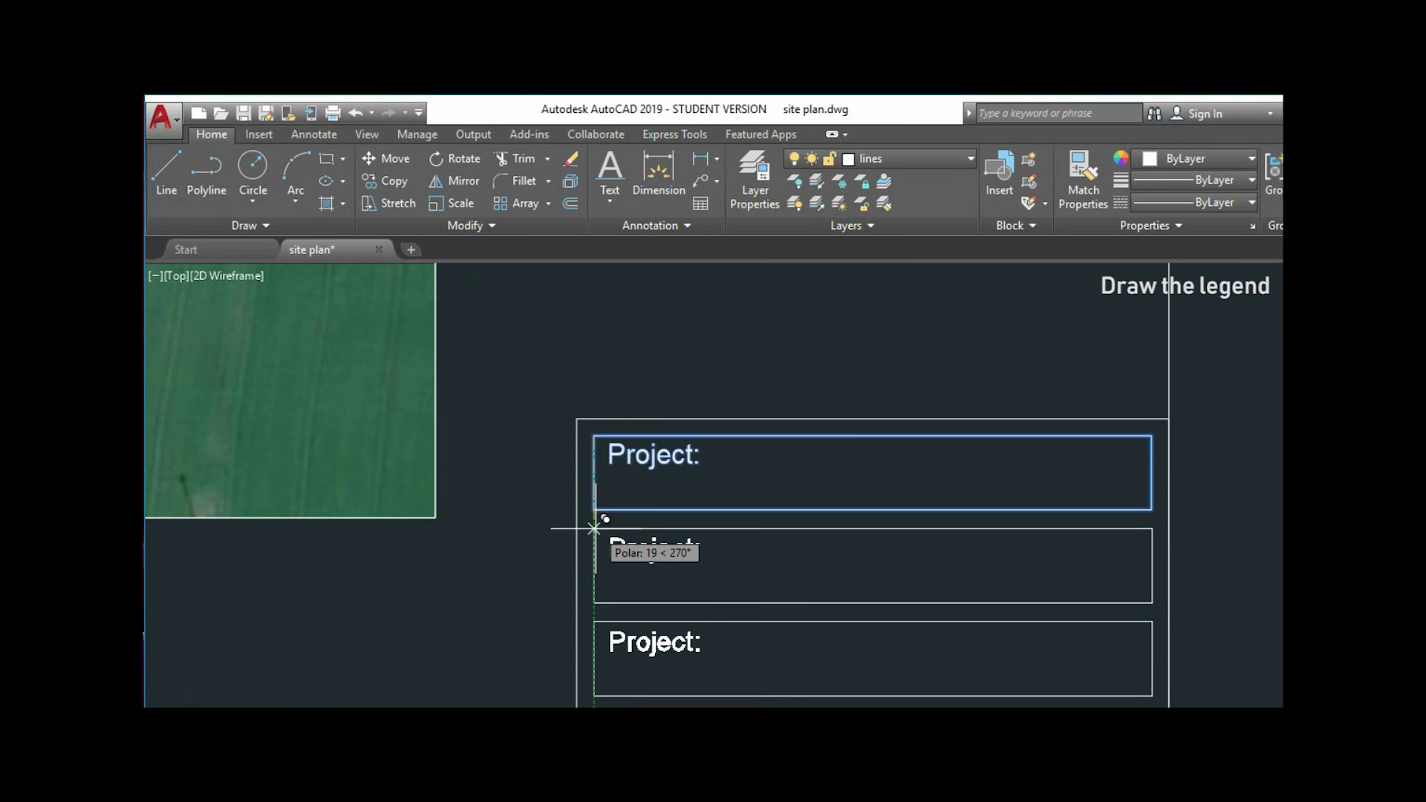
left_click(594, 529)
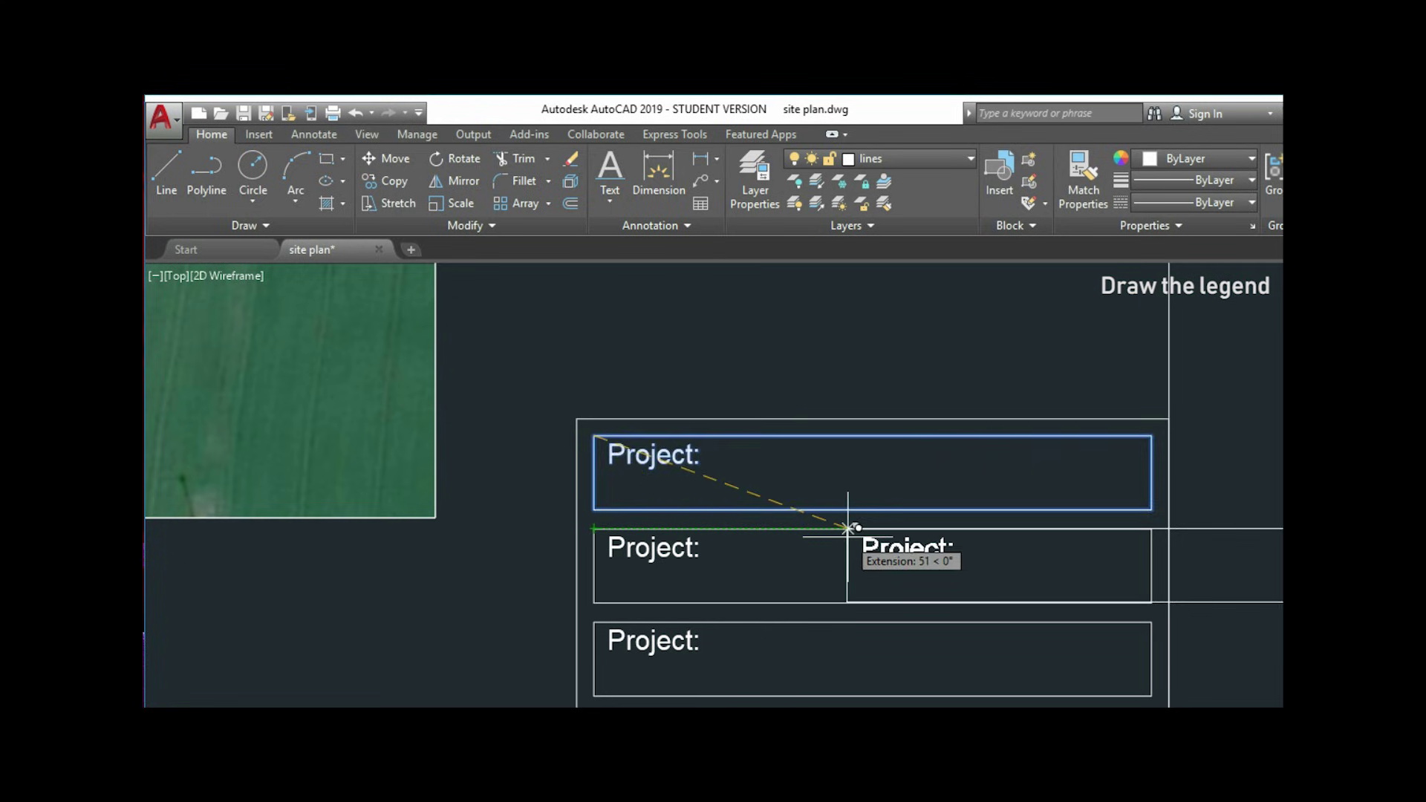
key("Return")
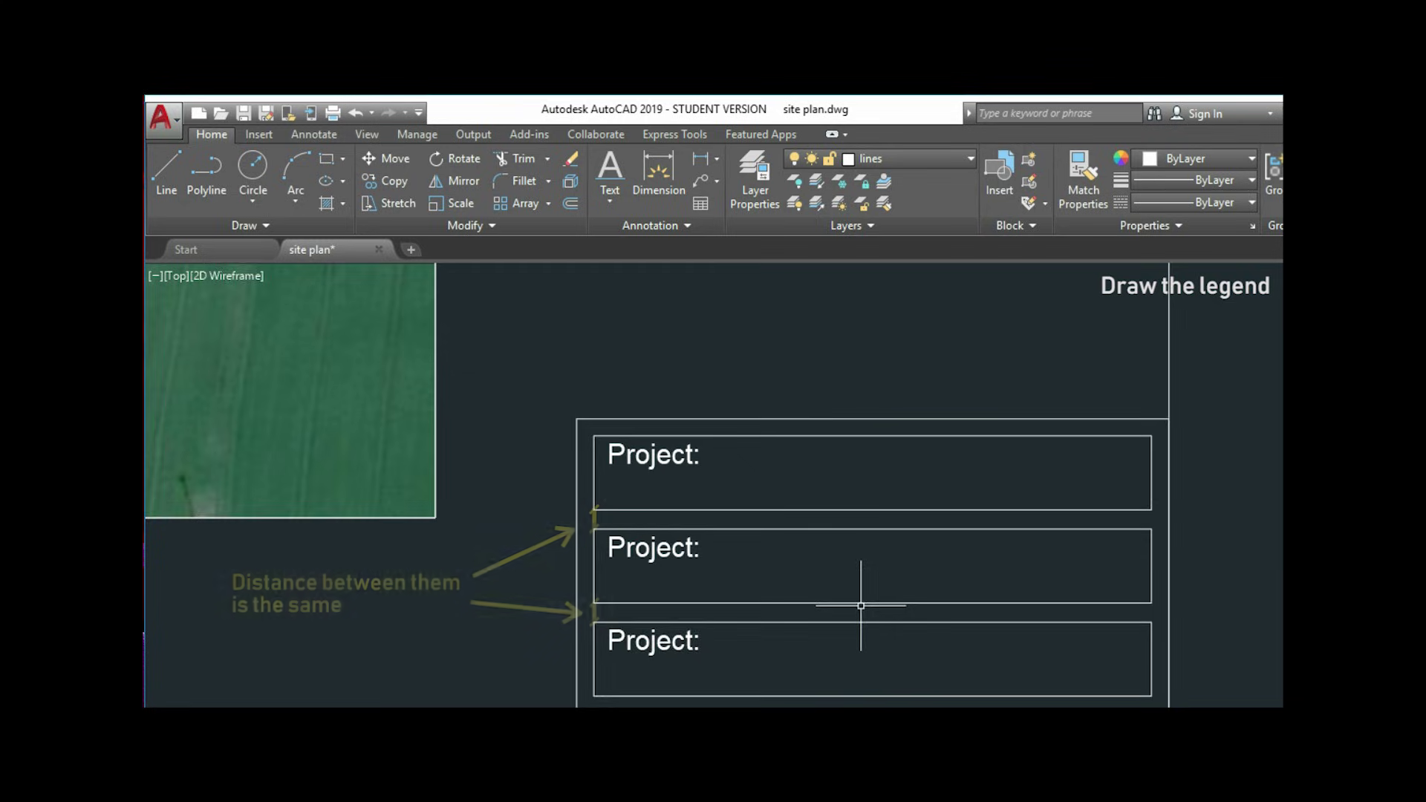
middle_click_drag(861, 605, 855, 494)
left_click(857, 582)
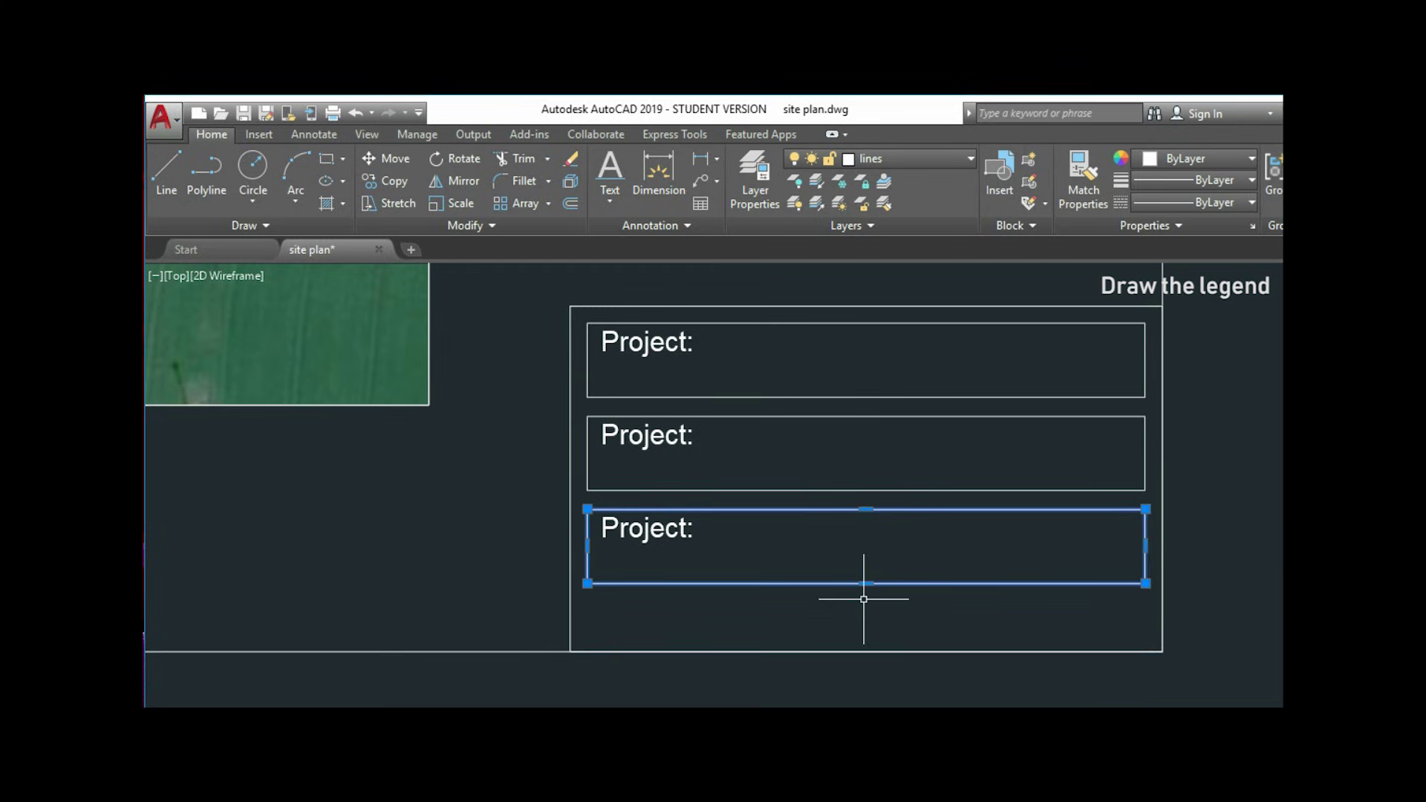
- Stretch the bottom box taller and rename the second label to Location:
left_click(866, 583)
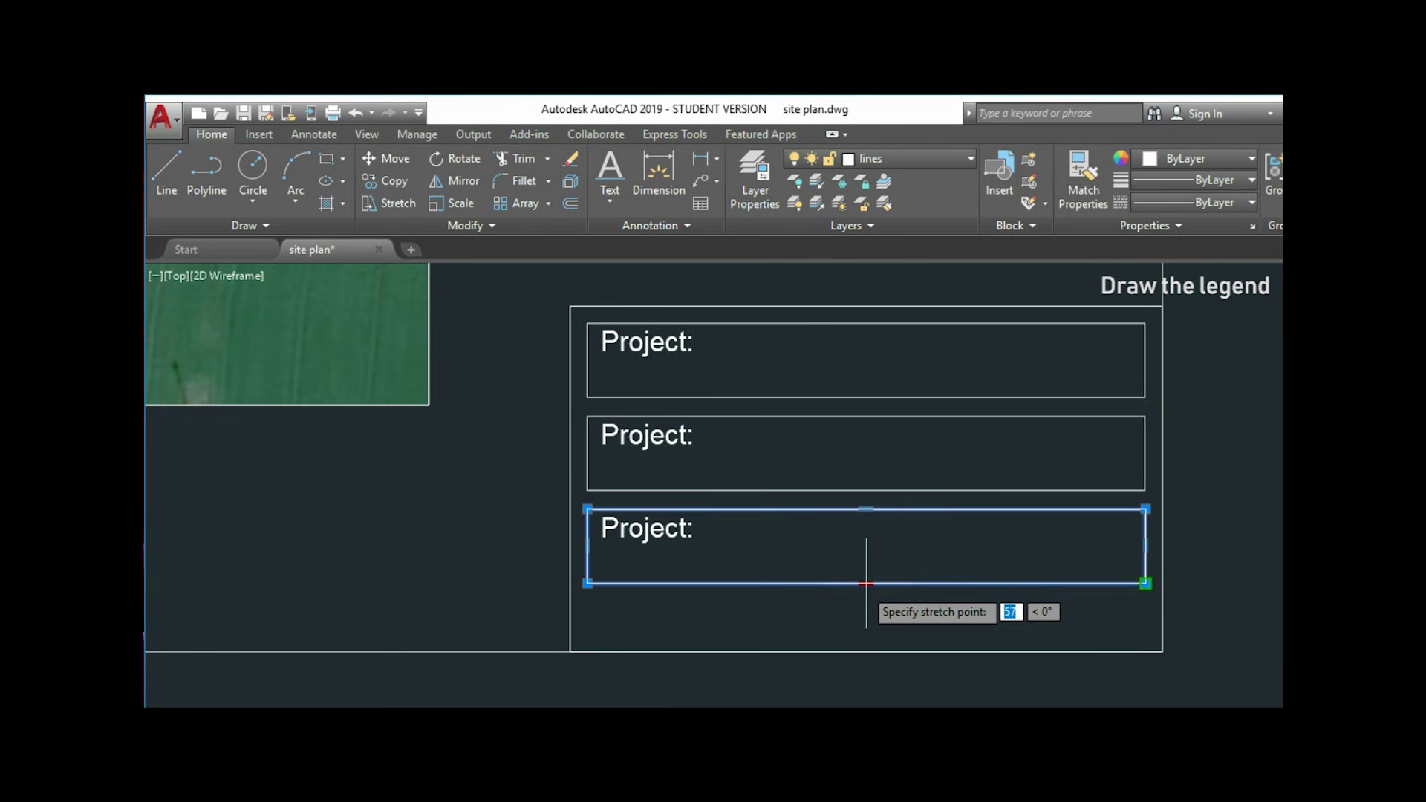
left_click(866, 632)
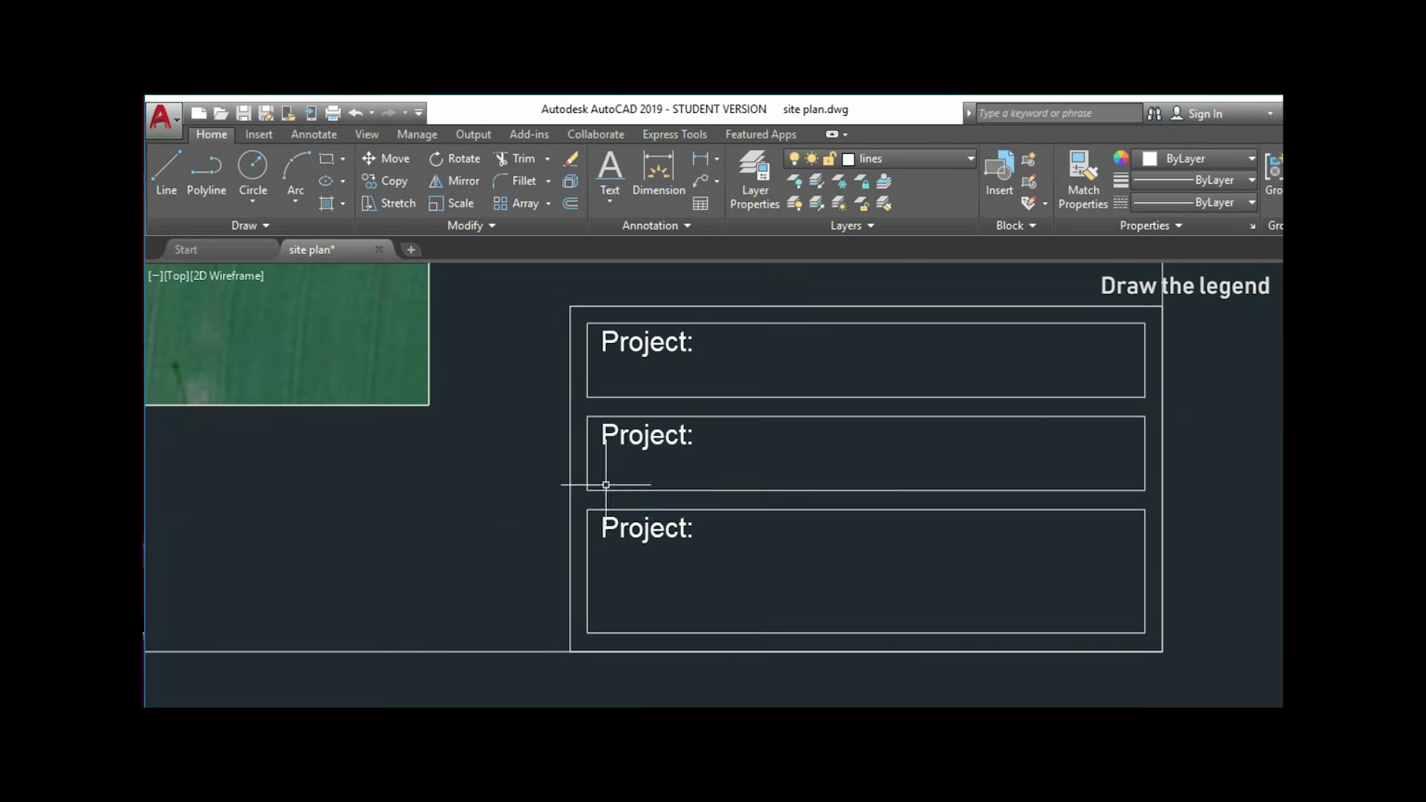
double_click(669, 437)
key("End")
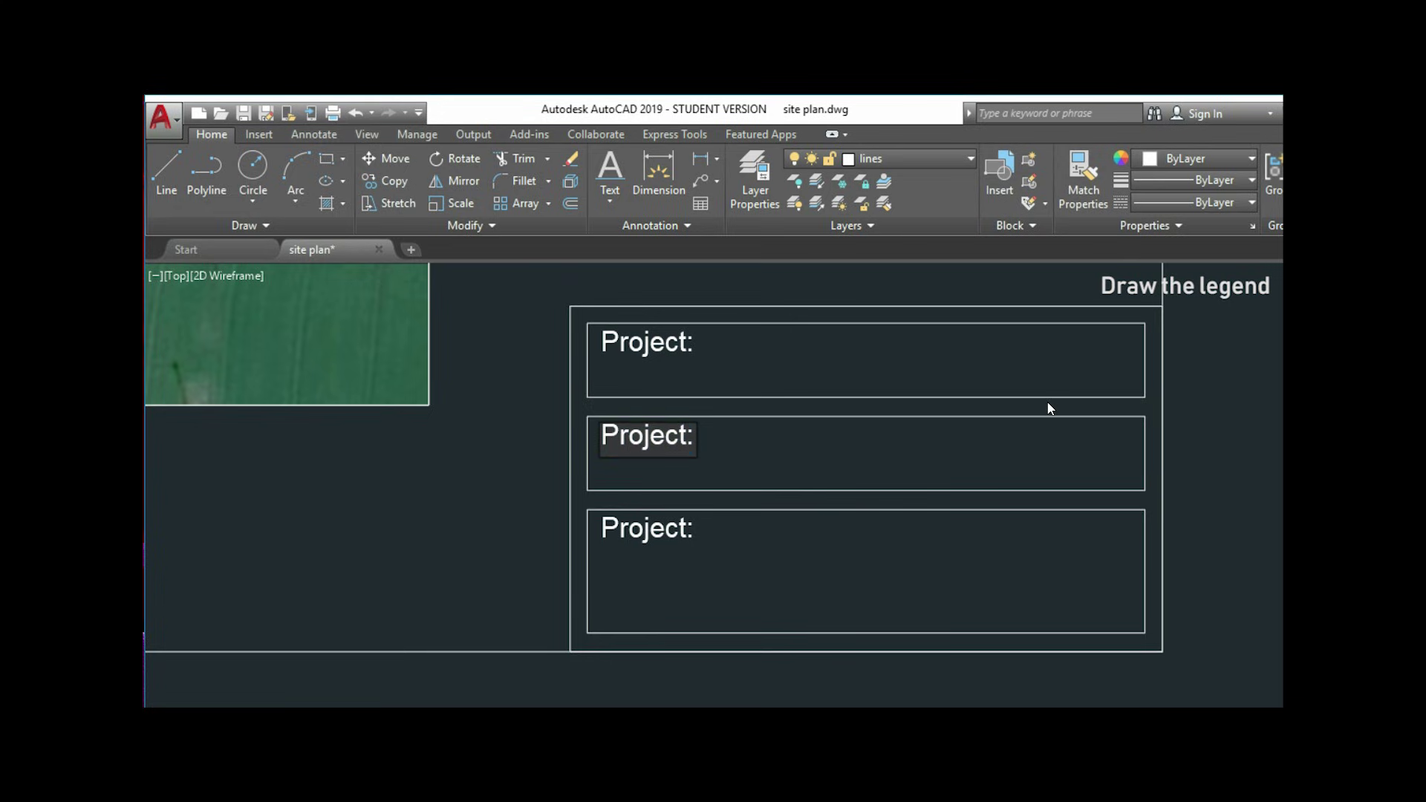
key("BackSpace")
key("BackSpace")
key("BackSpace")
key("BackSpace")
key("BackSpace")
key("BackSpace")
key("BackSpace")
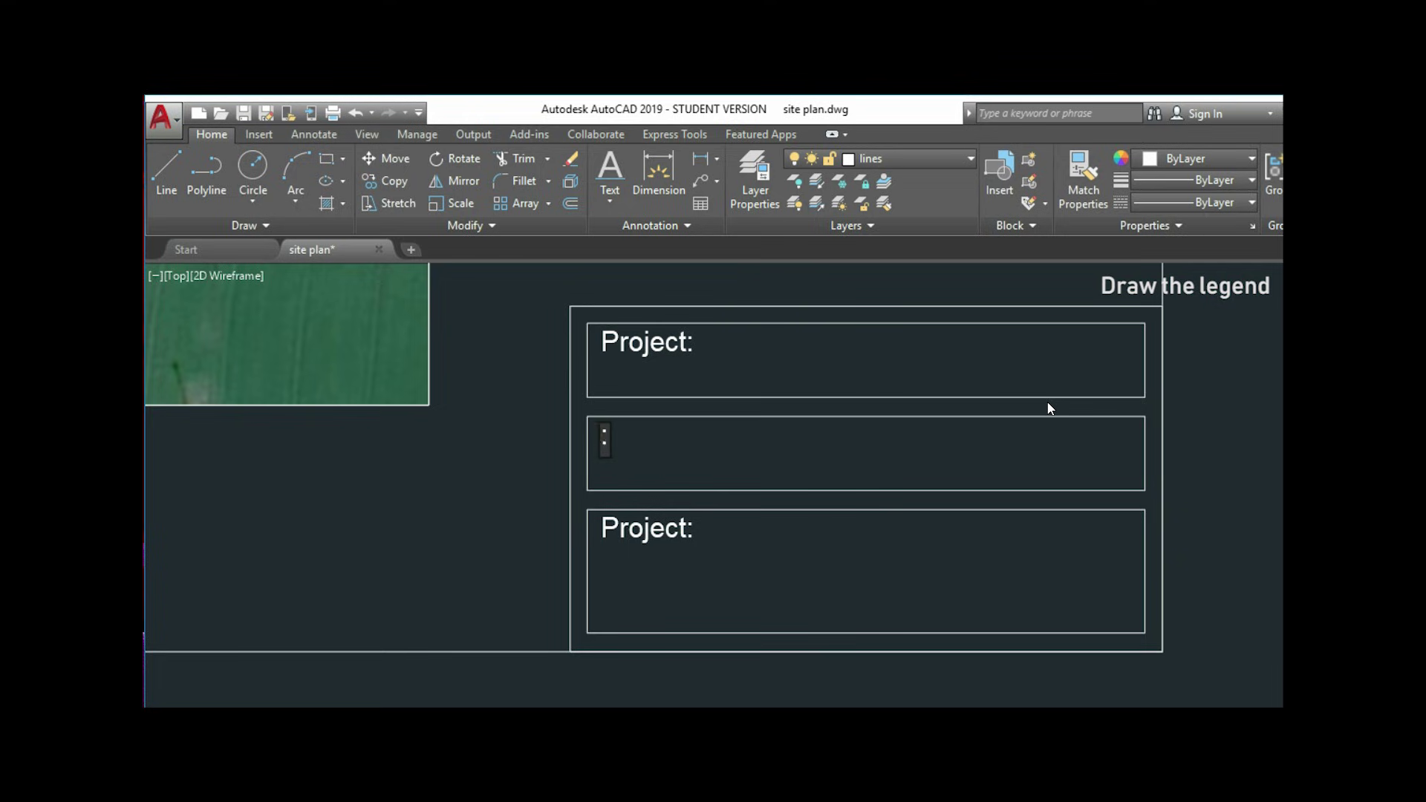
type("Location")
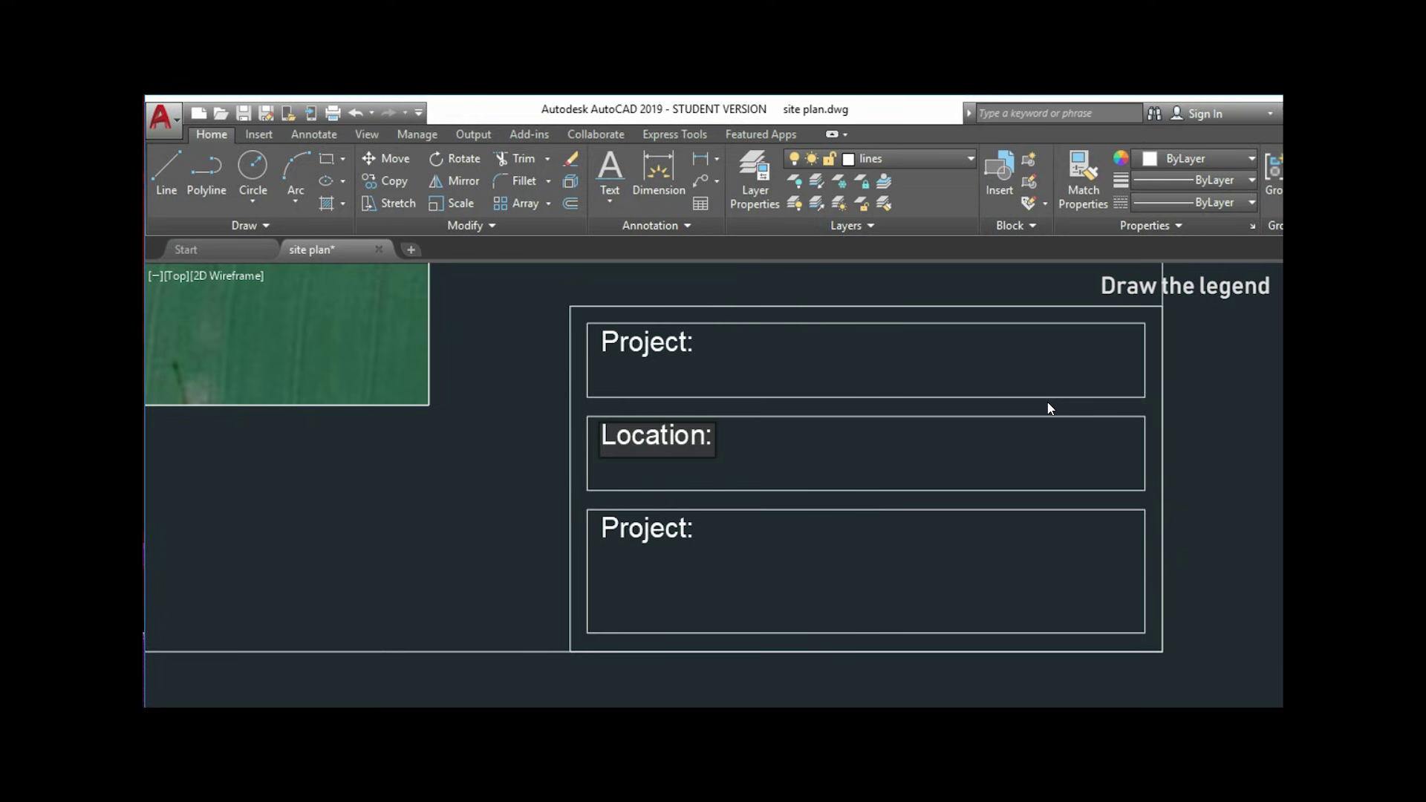
left_click(573, 446)
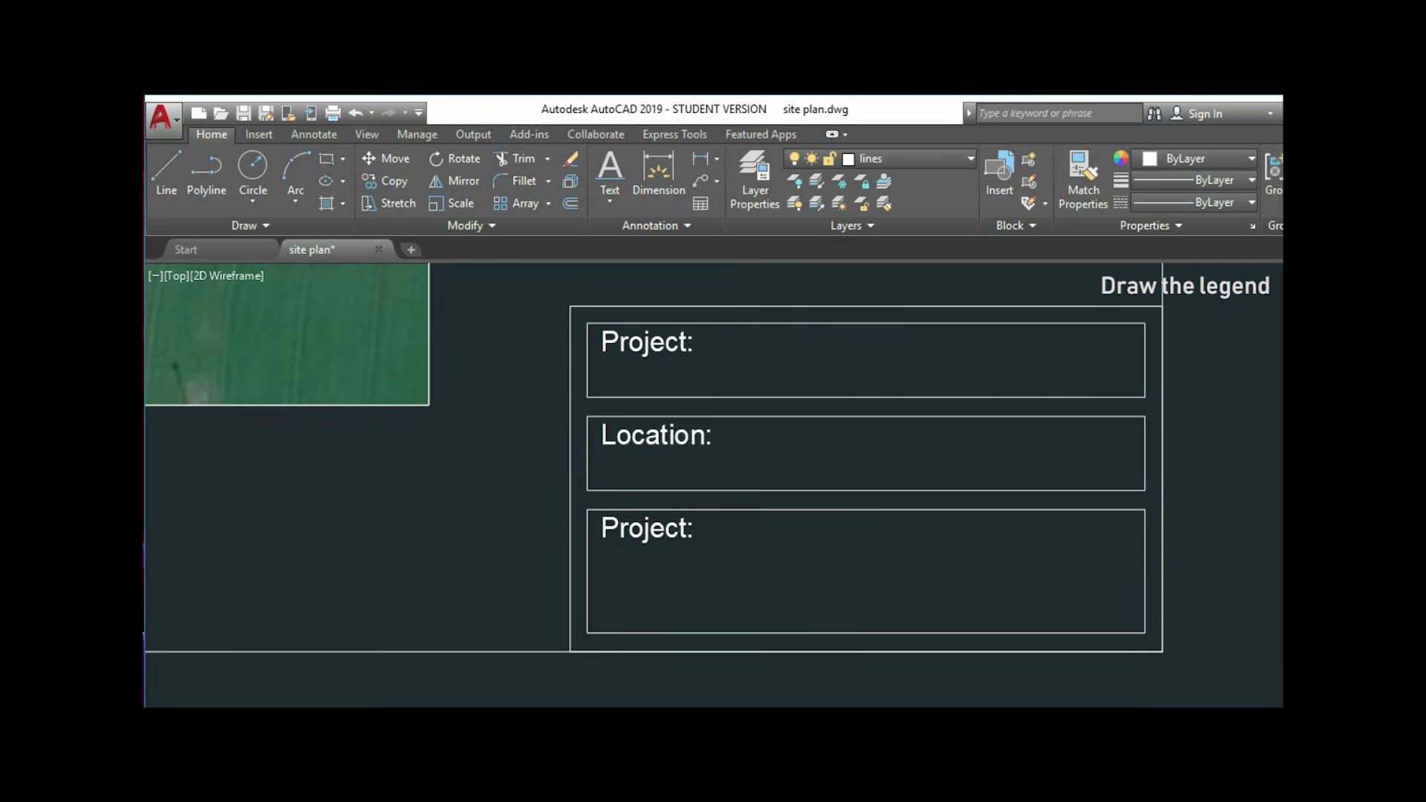
- Retype the third Project: label as Drawing Title:
left_click(669, 533)
key("Right")
key("Left")
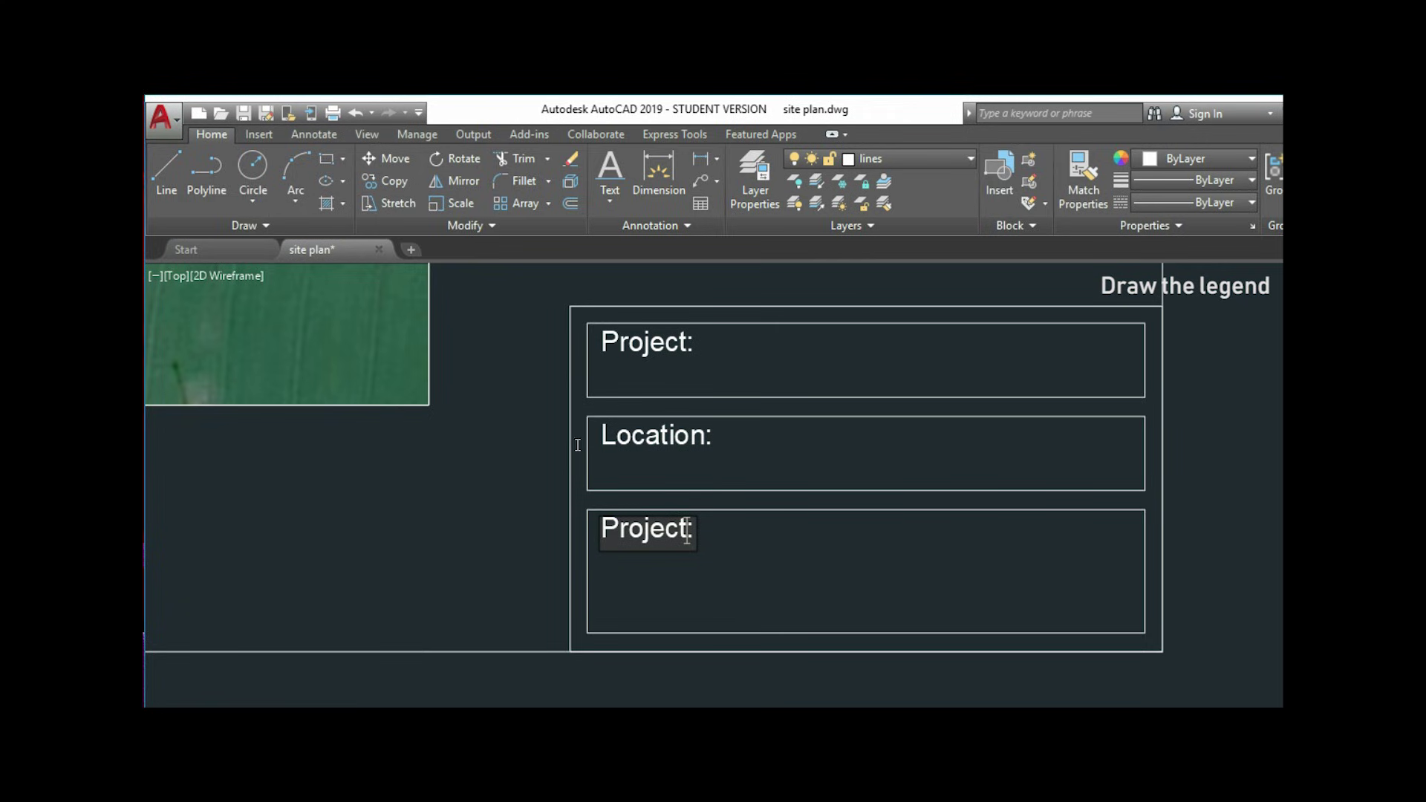
key("BackSpace")
key("BackSpace")
key("BackSpace")
key("BackSpace")
key("BackSpace")
key("BackSpace")
key("BackSpace")
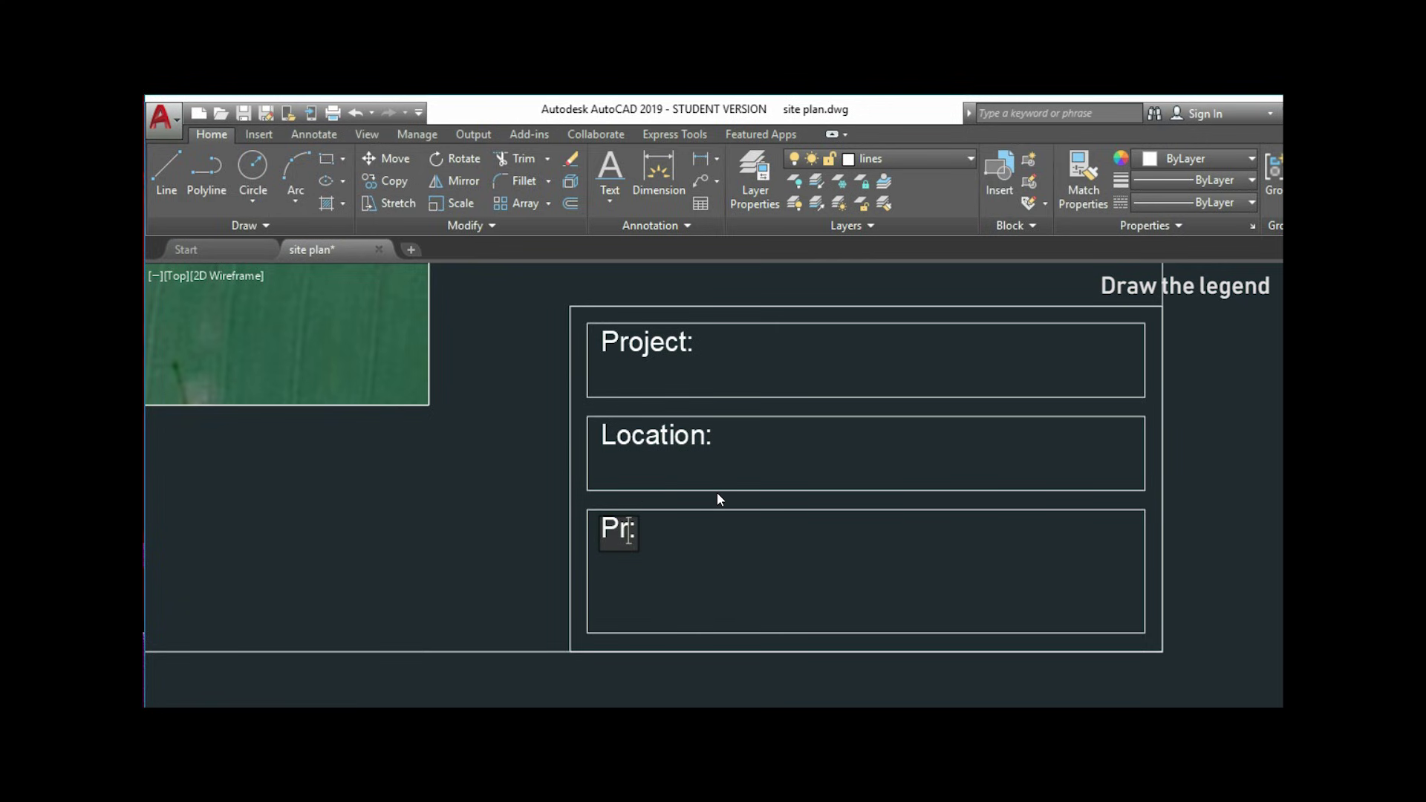
type("Drawing")
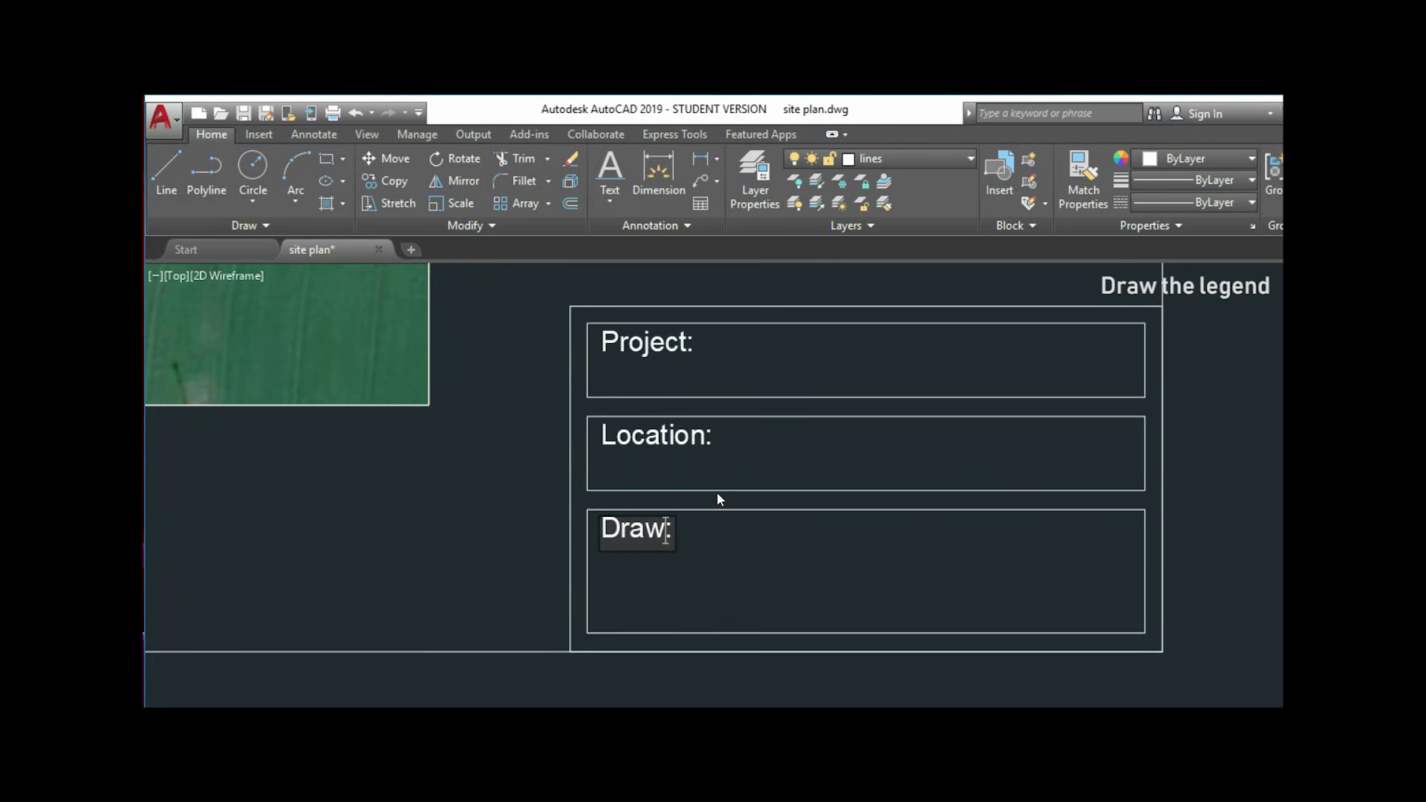
type(" Ti")
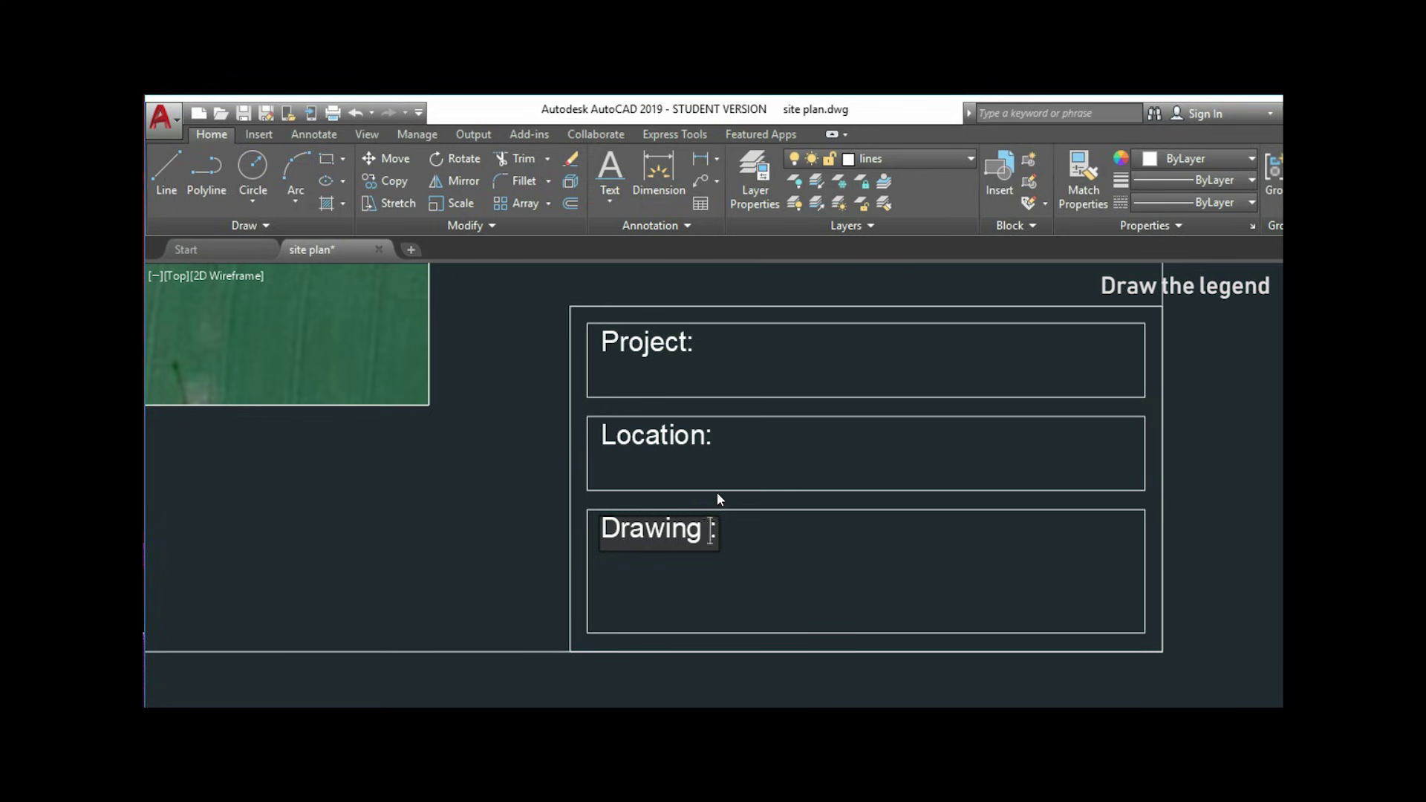
type("tle")
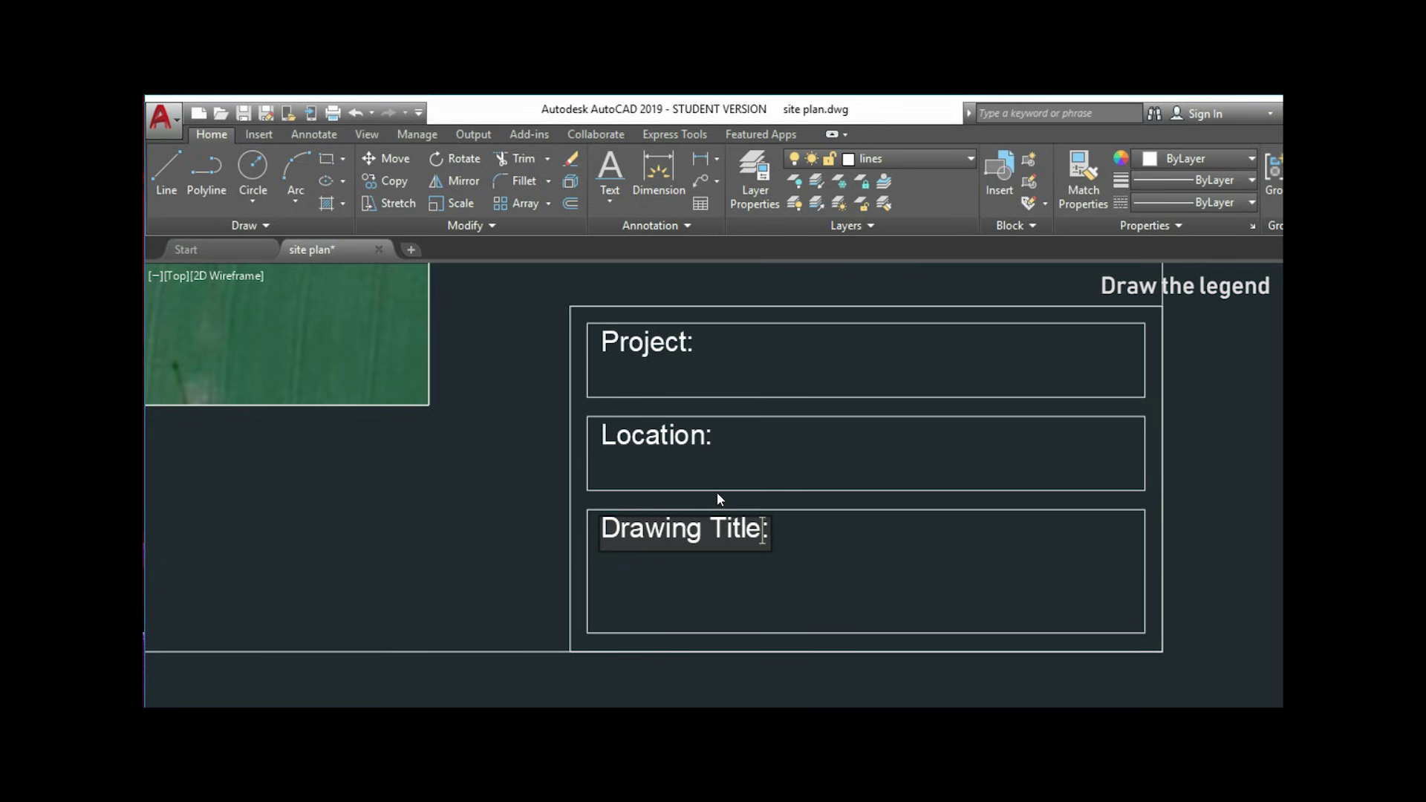
- Add a single-line 'Author:' text, height 3 and rotation 0, below Drawing Title:
left_click(680, 452)
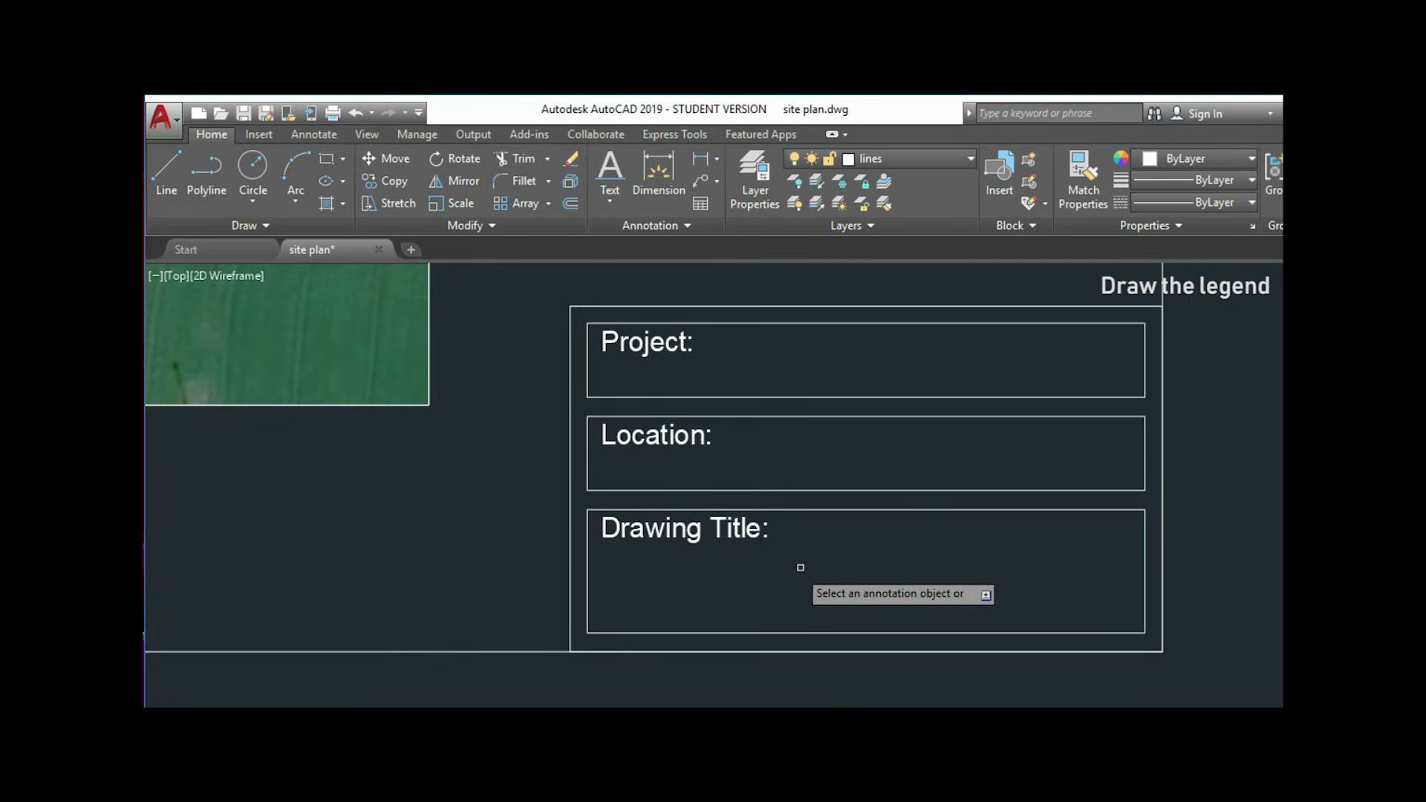
scroll(798, 568, "up", 2)
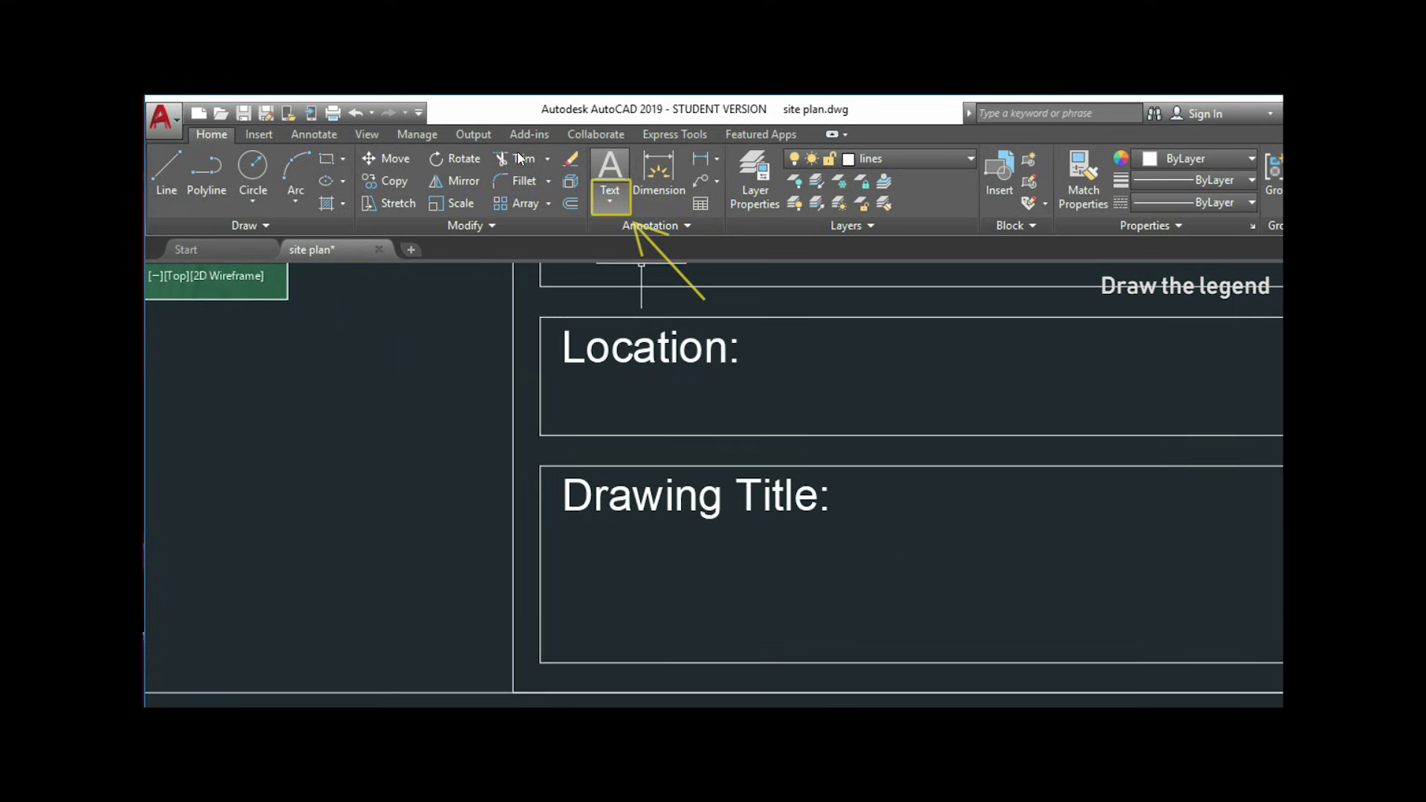
left_click(610, 178)
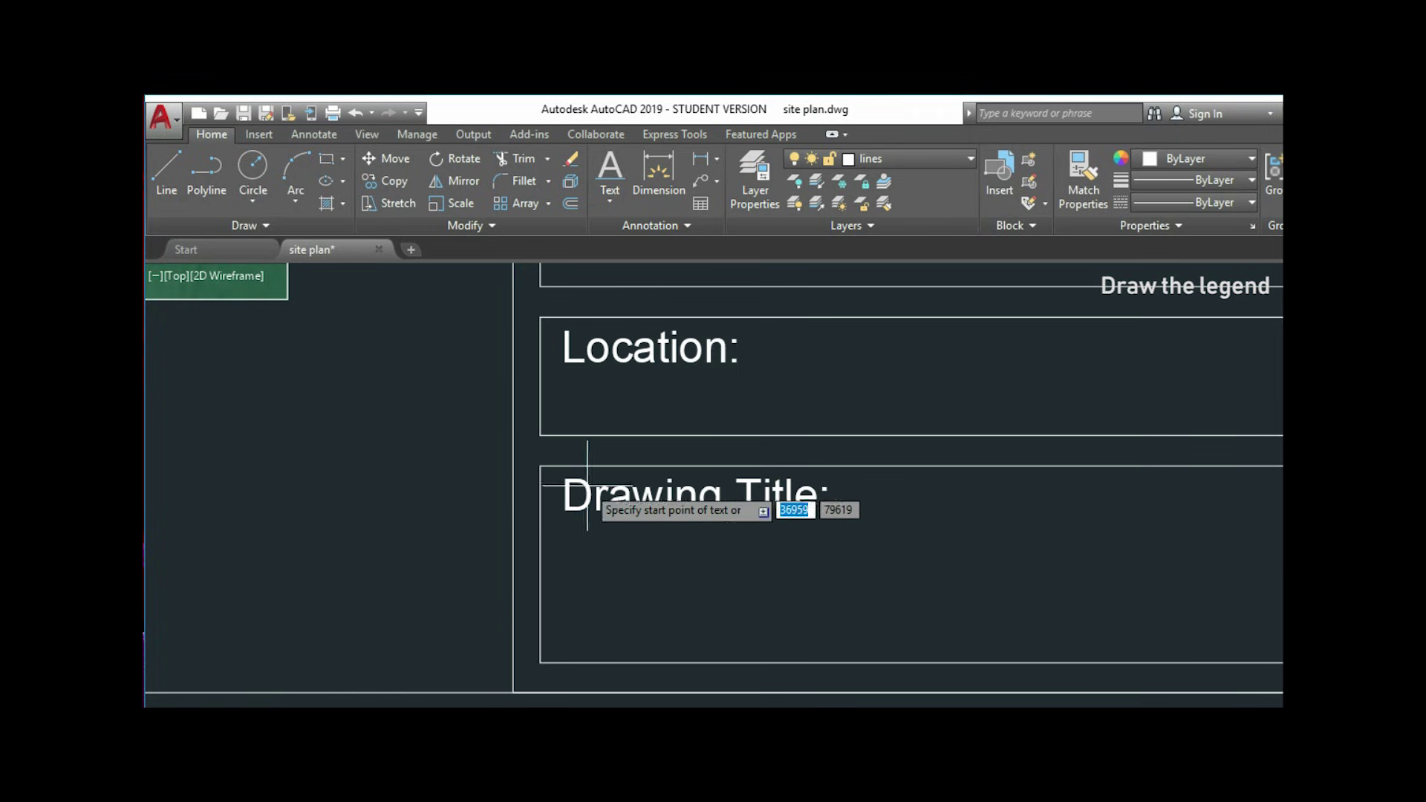
left_click(564, 574)
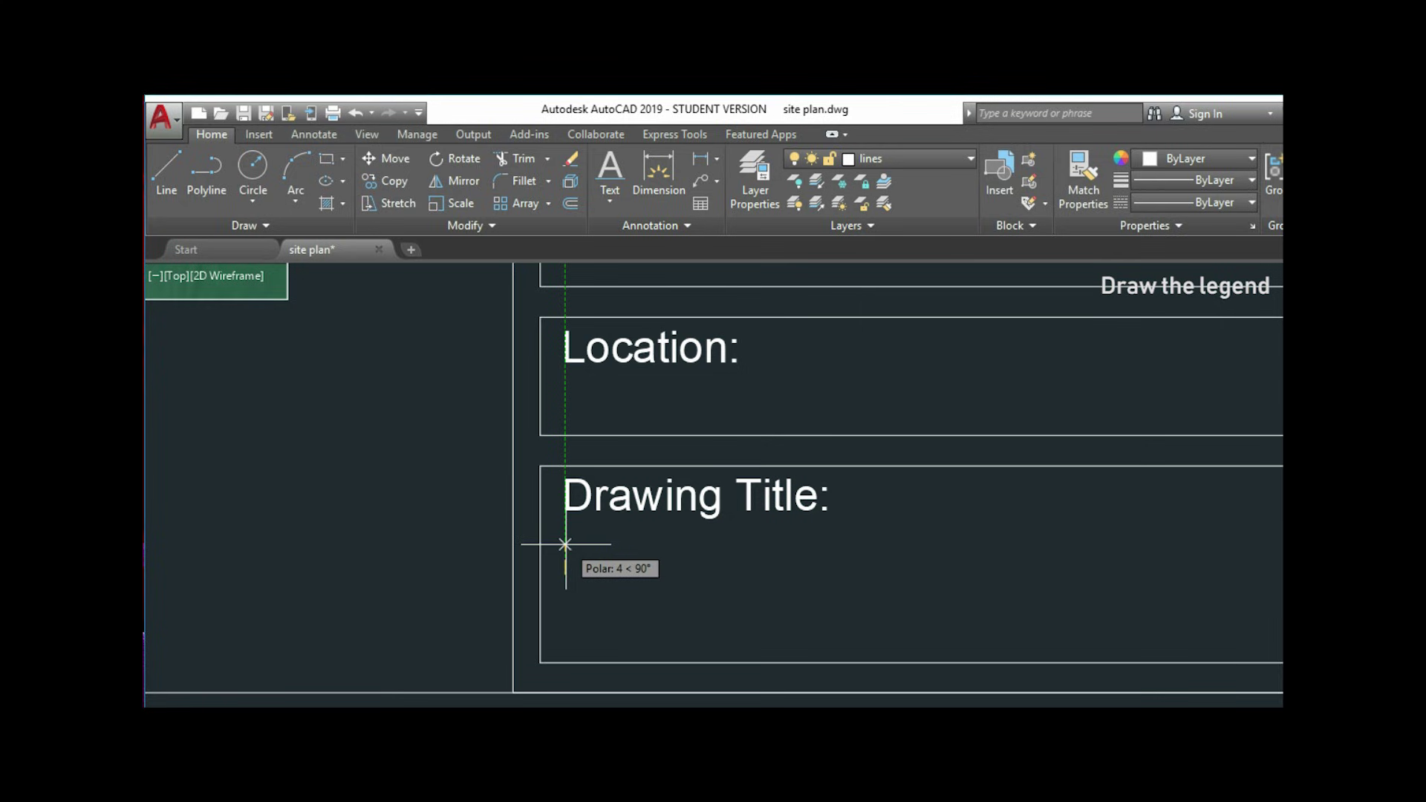
type("3")
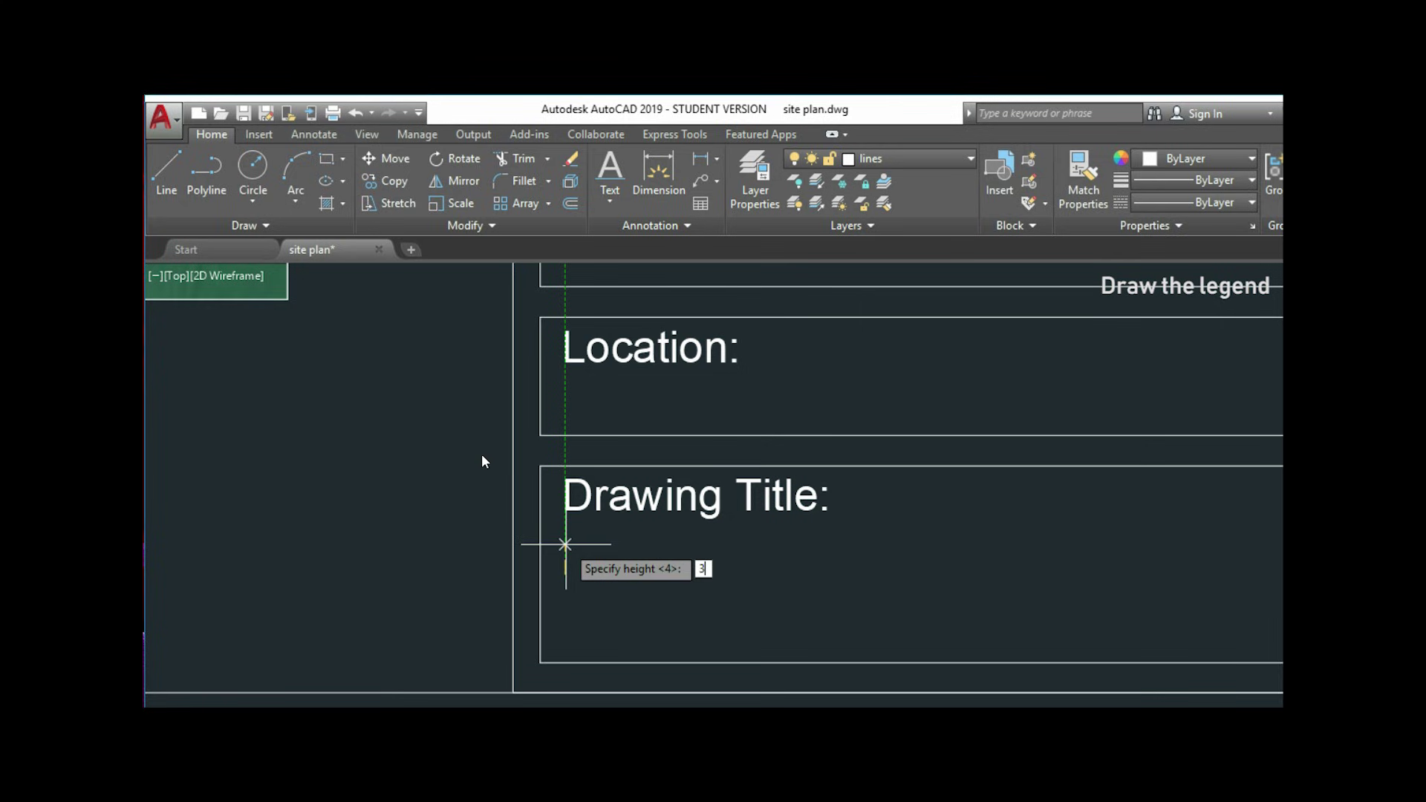
key("Return")
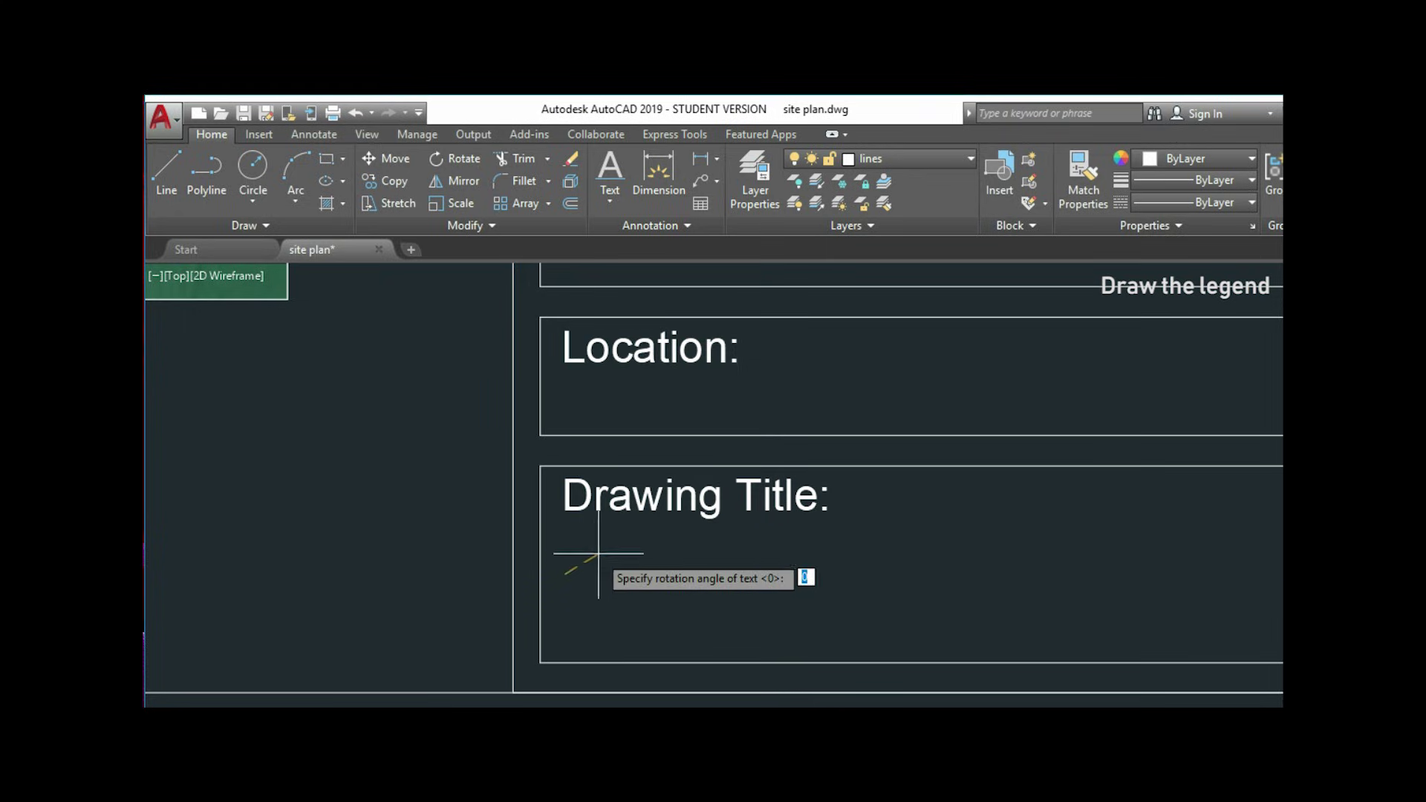
key("Return")
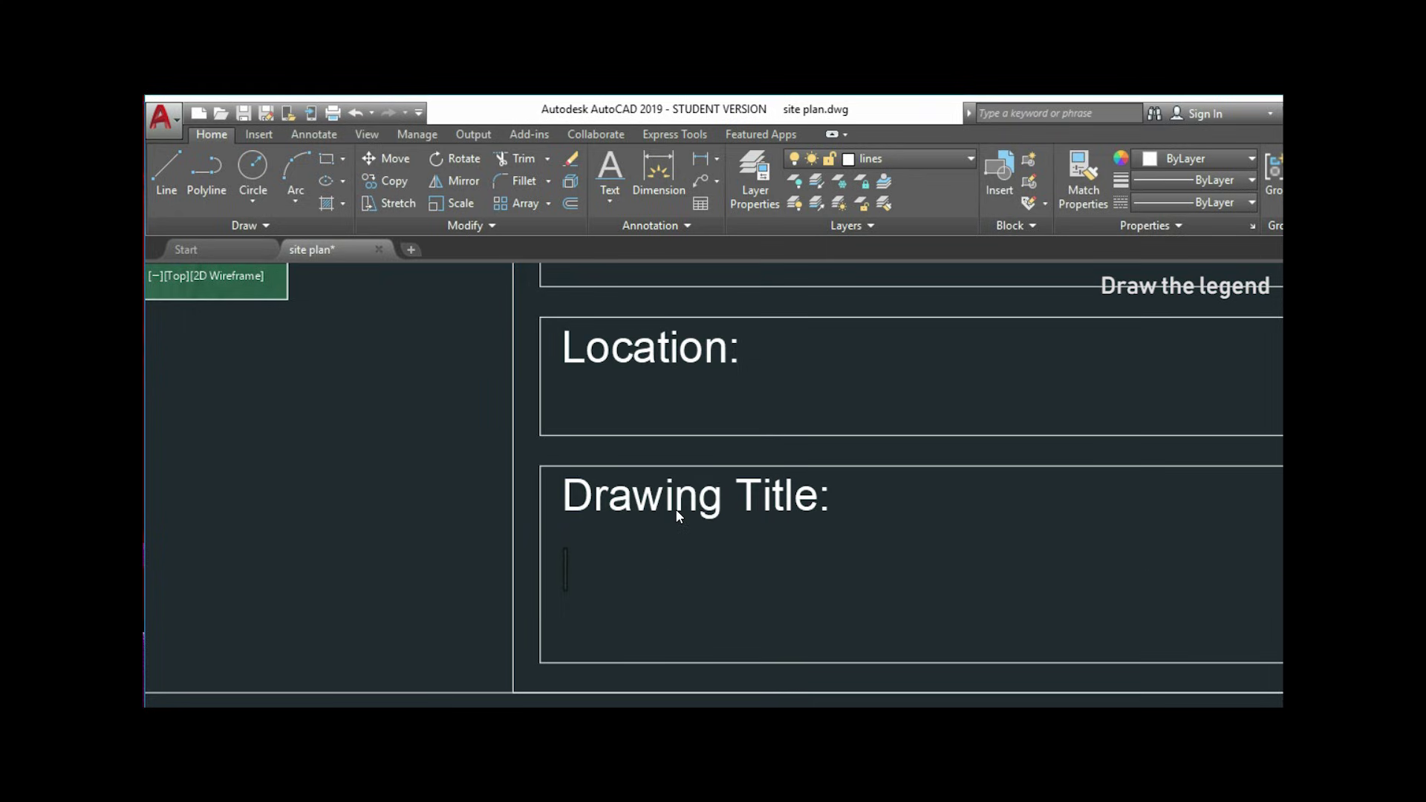
type("Aut")
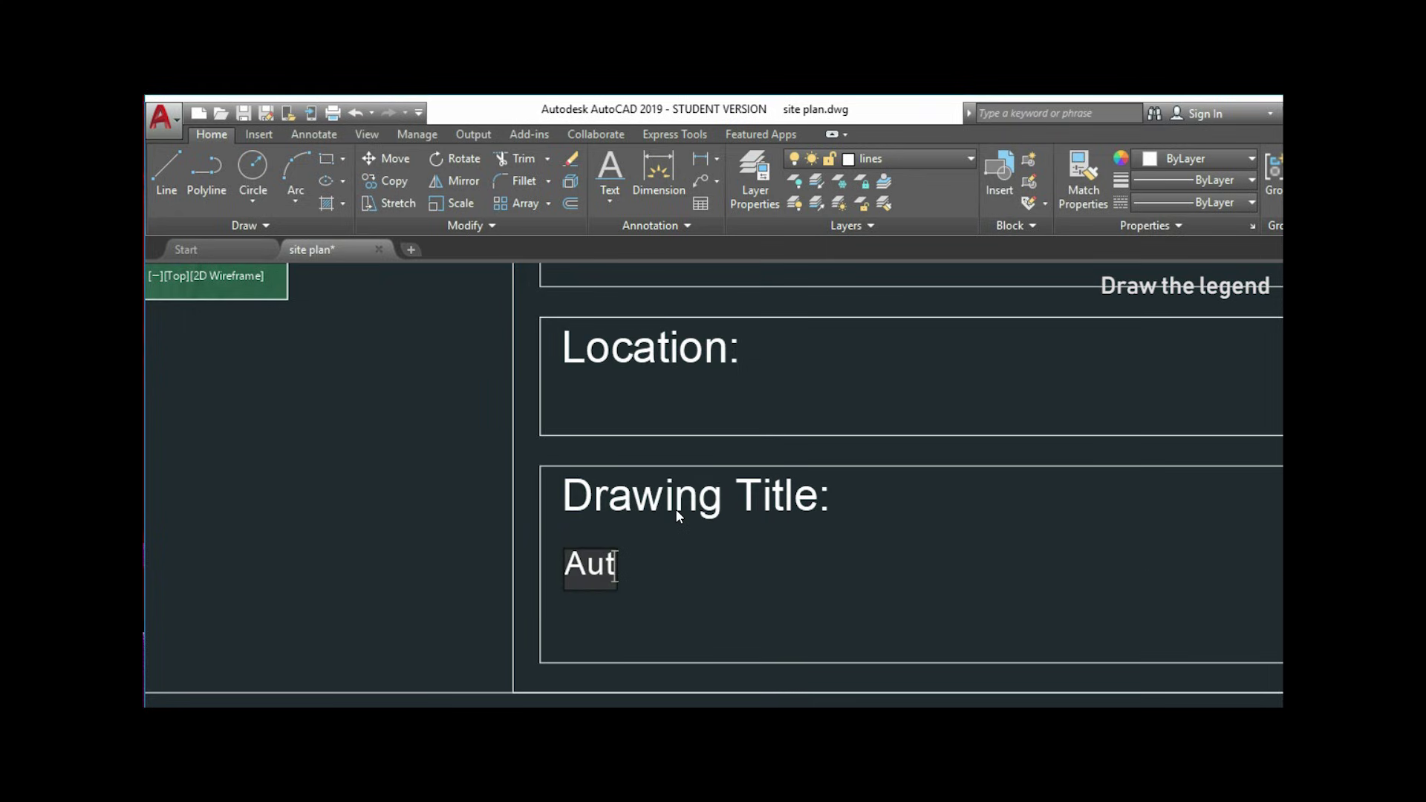
type("hor:")
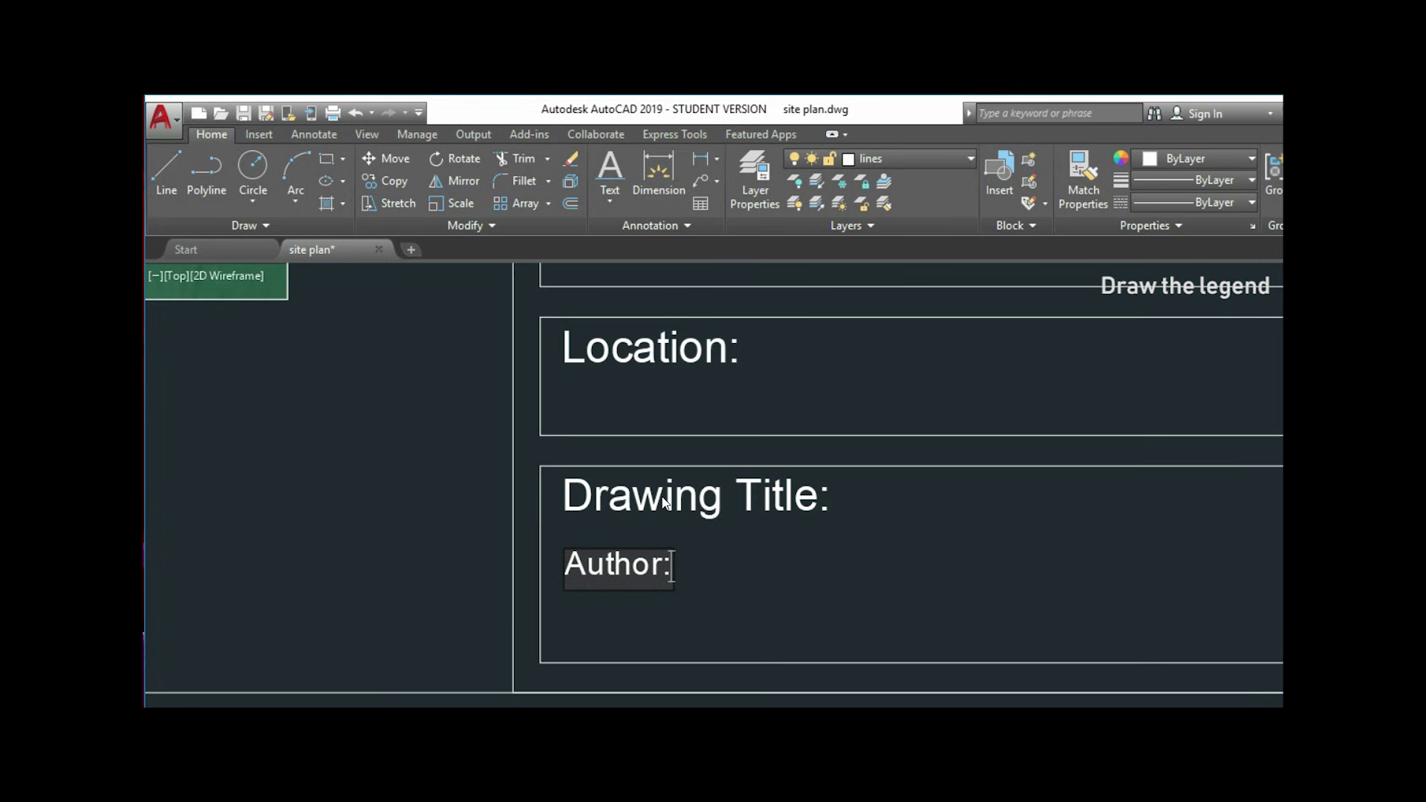
key("Escape")
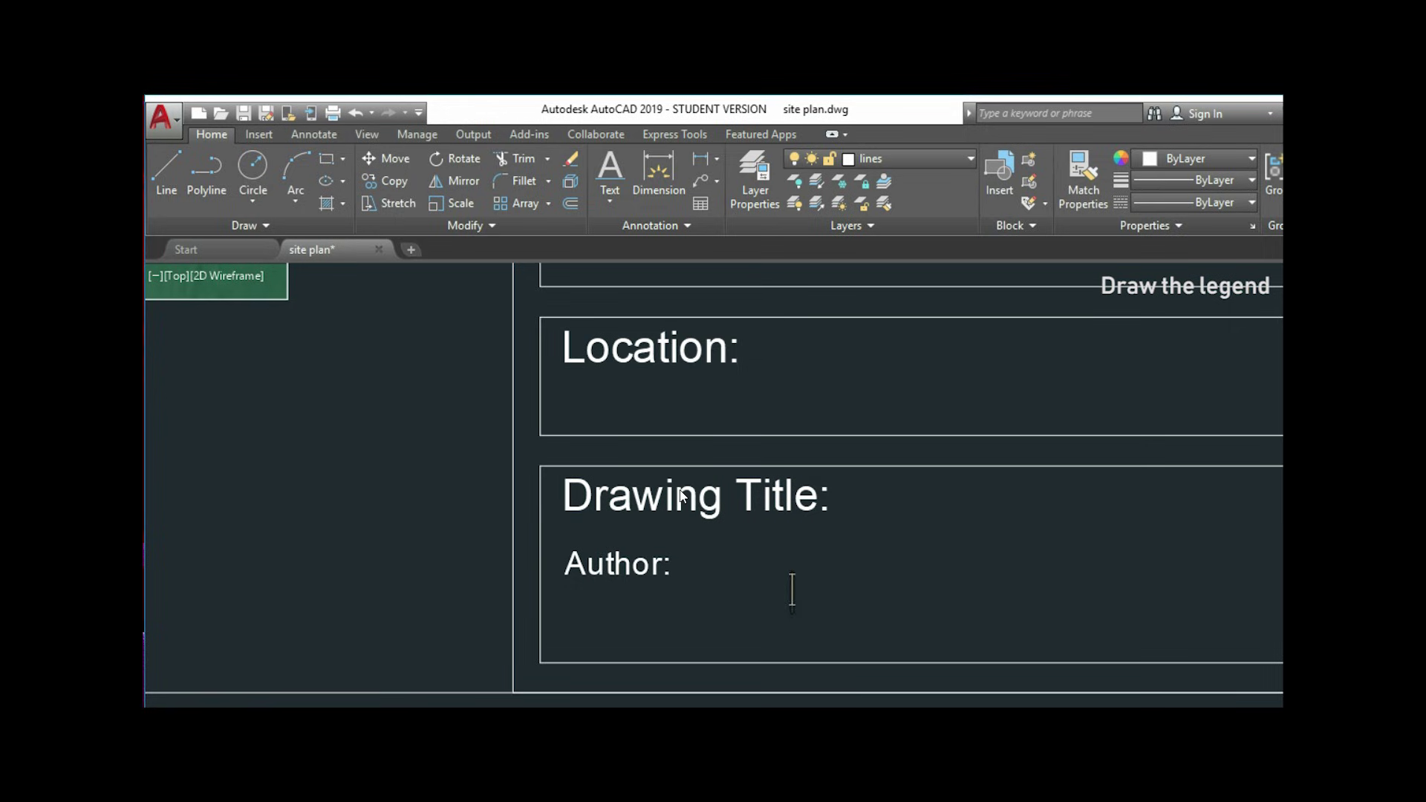
type("co")
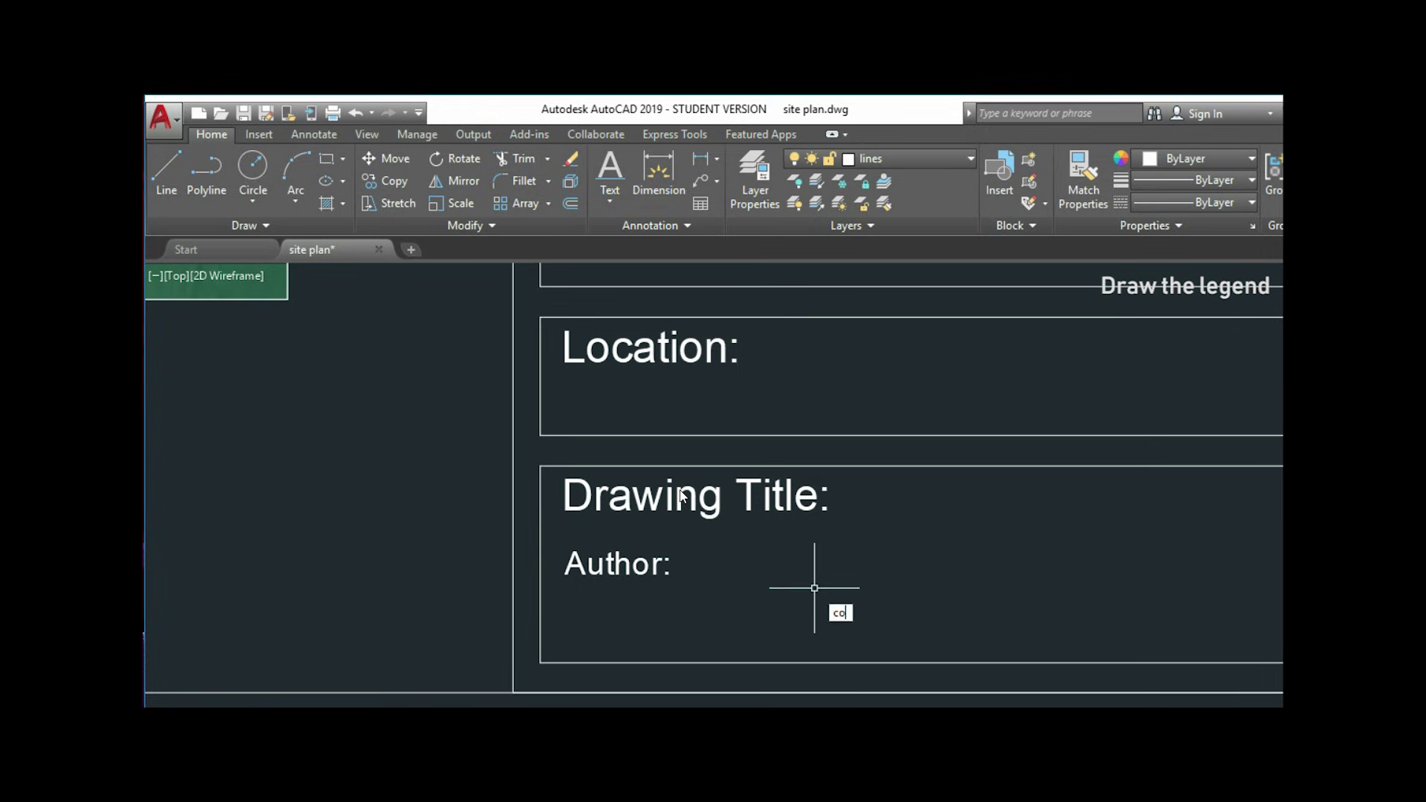
key("Return")
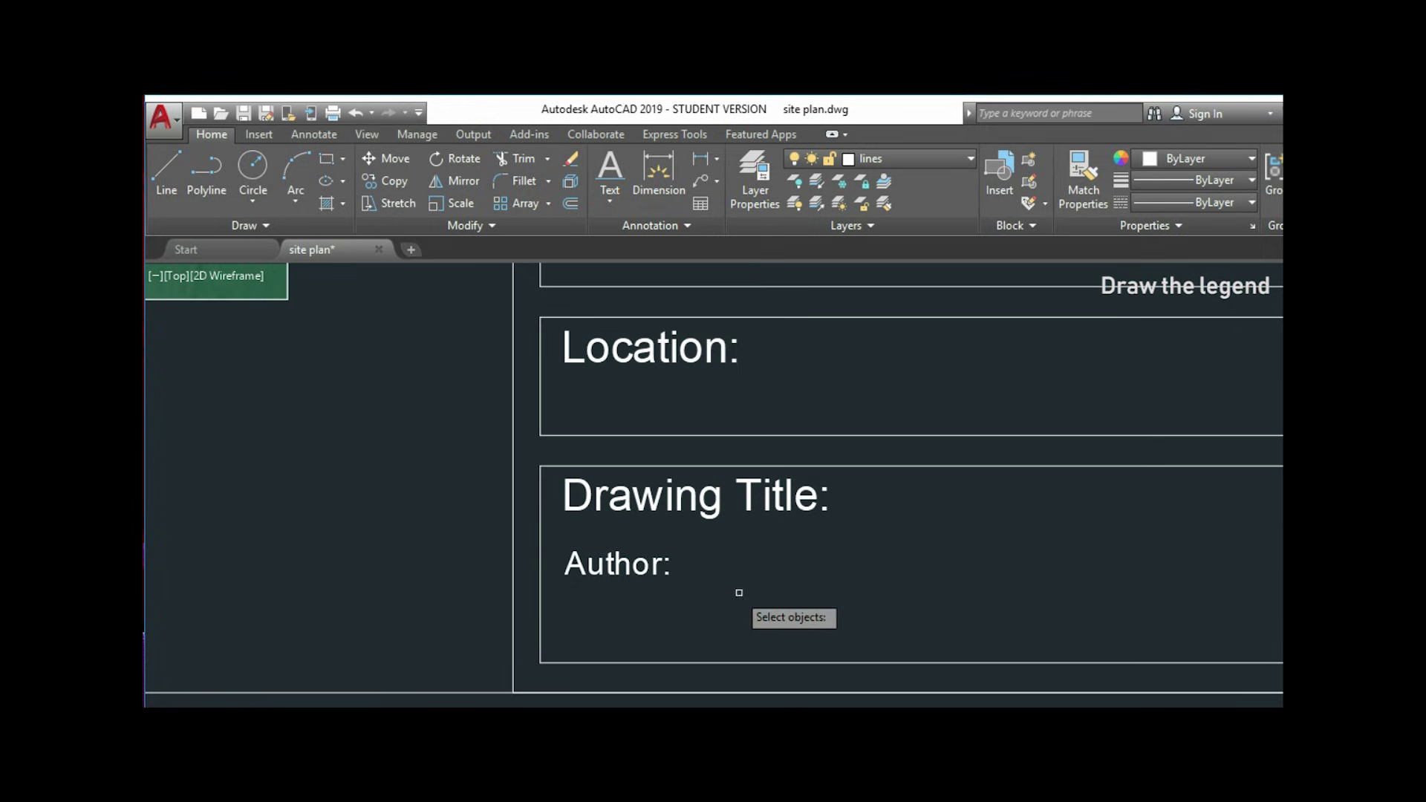
- Copy the Author: text just below itself and retype the copy as Scale:
left_click(652, 572)
key("Return")
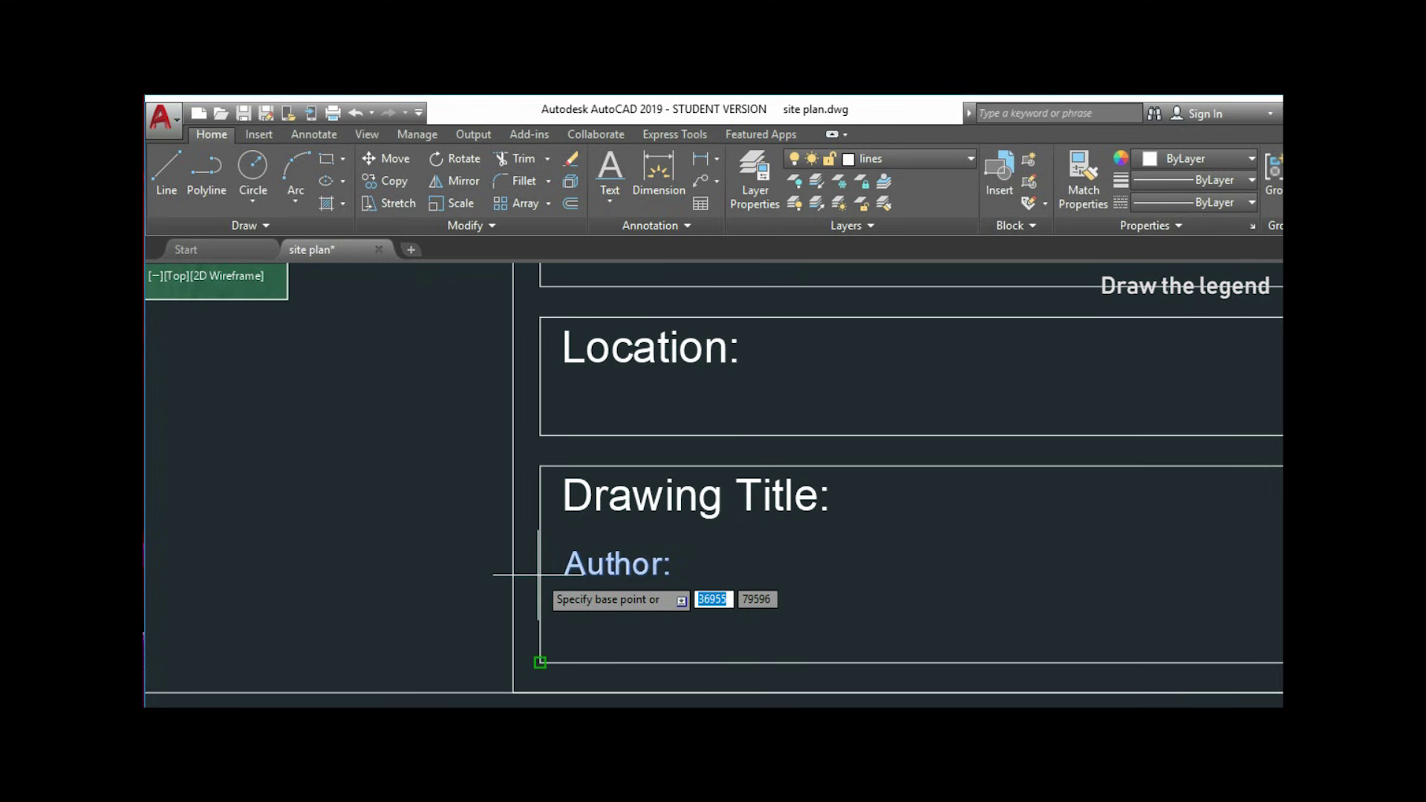
left_click(540, 662)
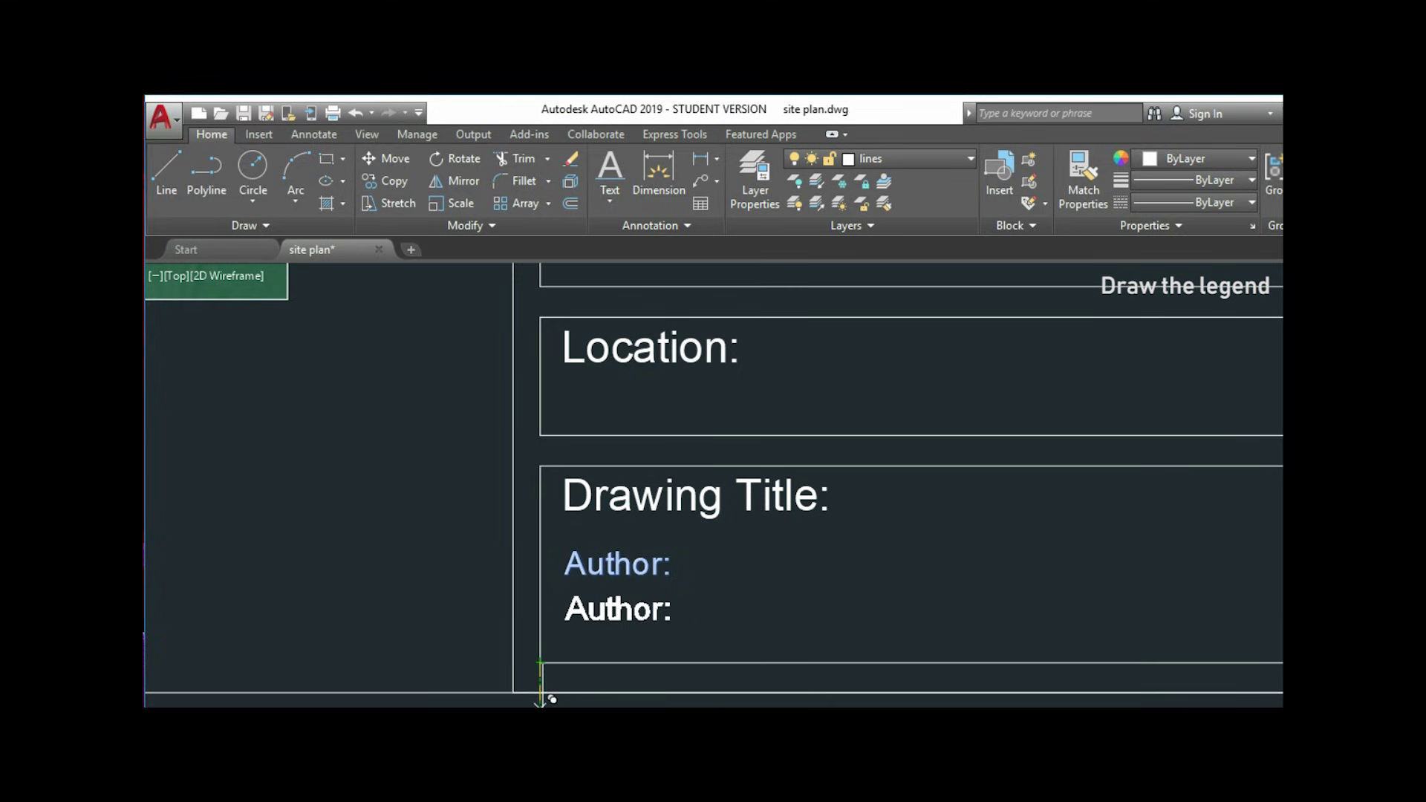
left_click(541, 699)
key("Escape")
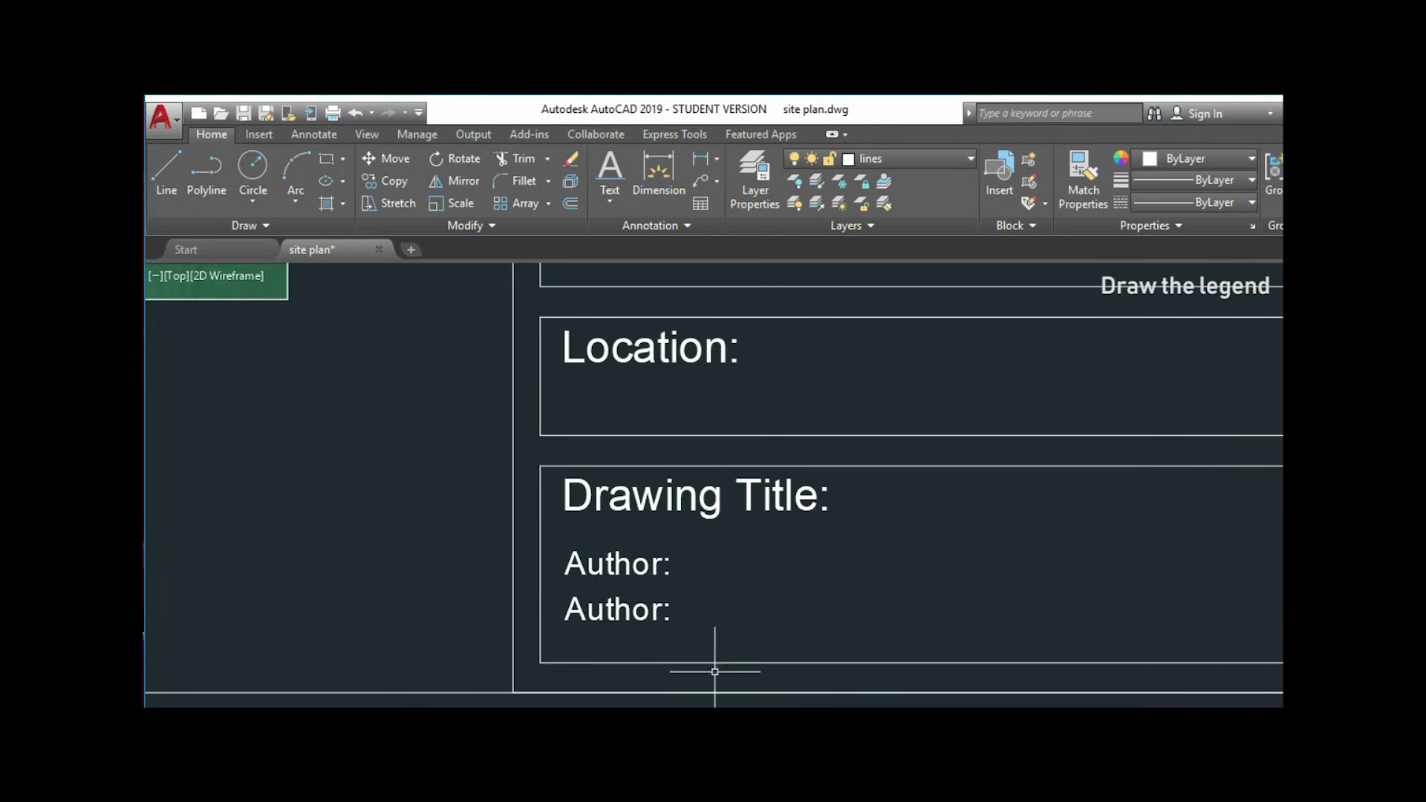
double_click(589, 610)
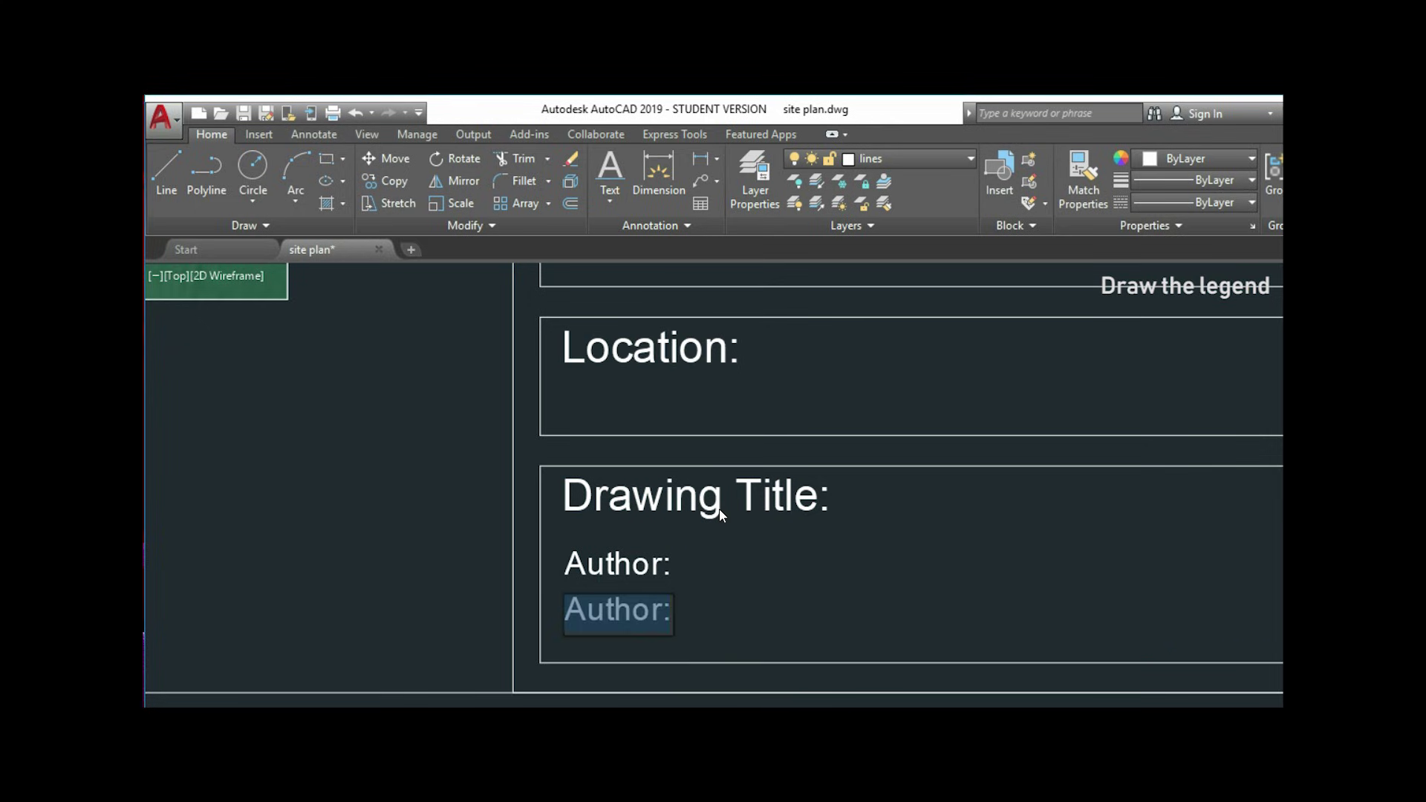
type("Scale")
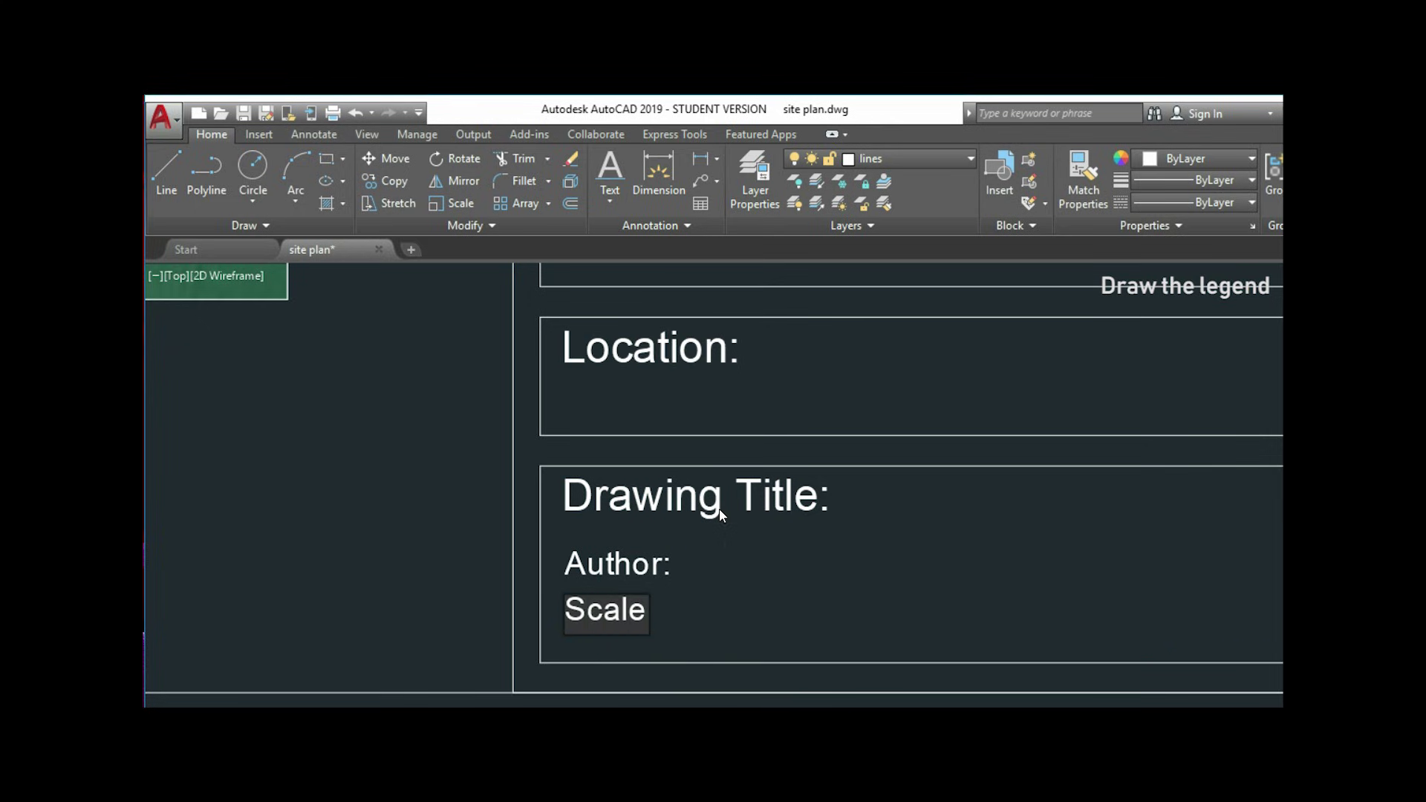
type(":")
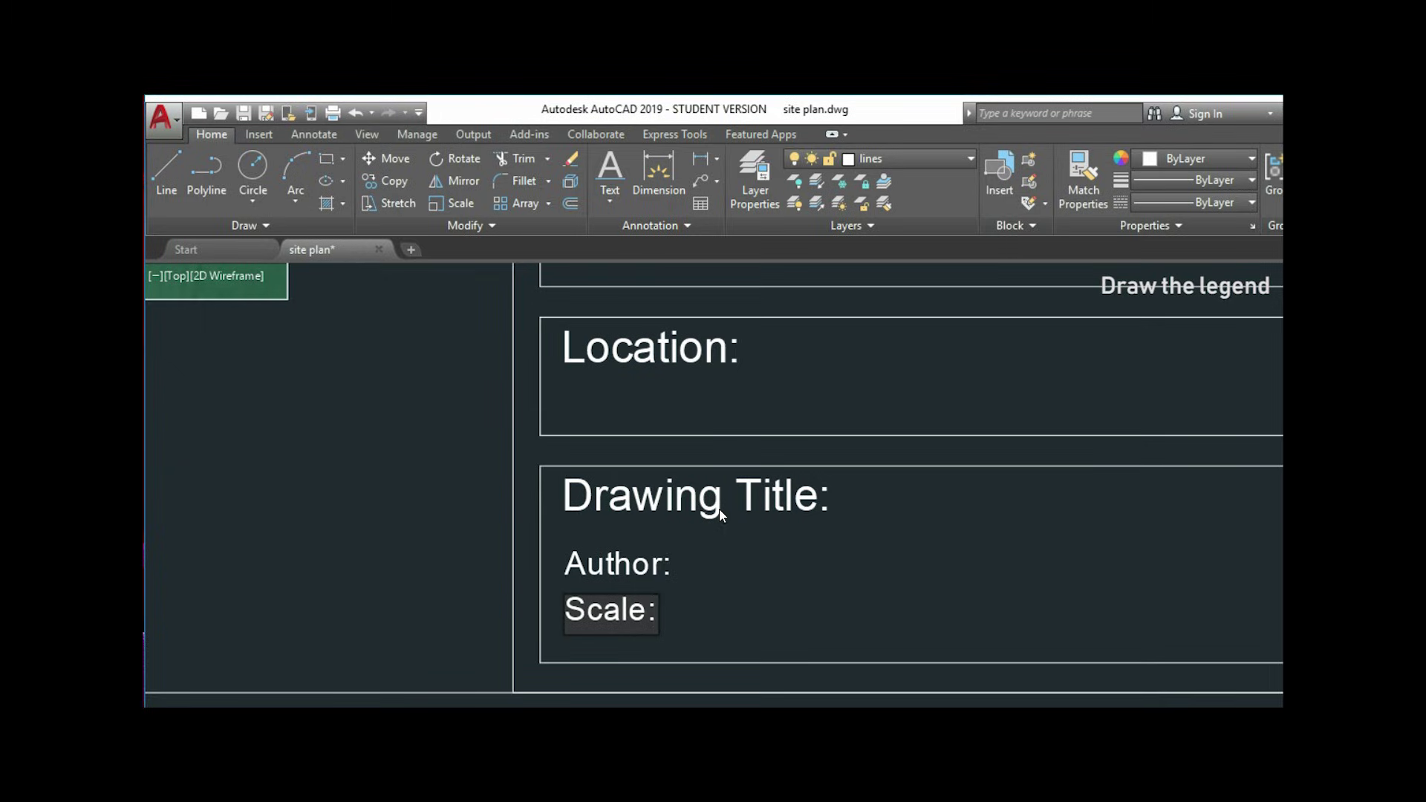